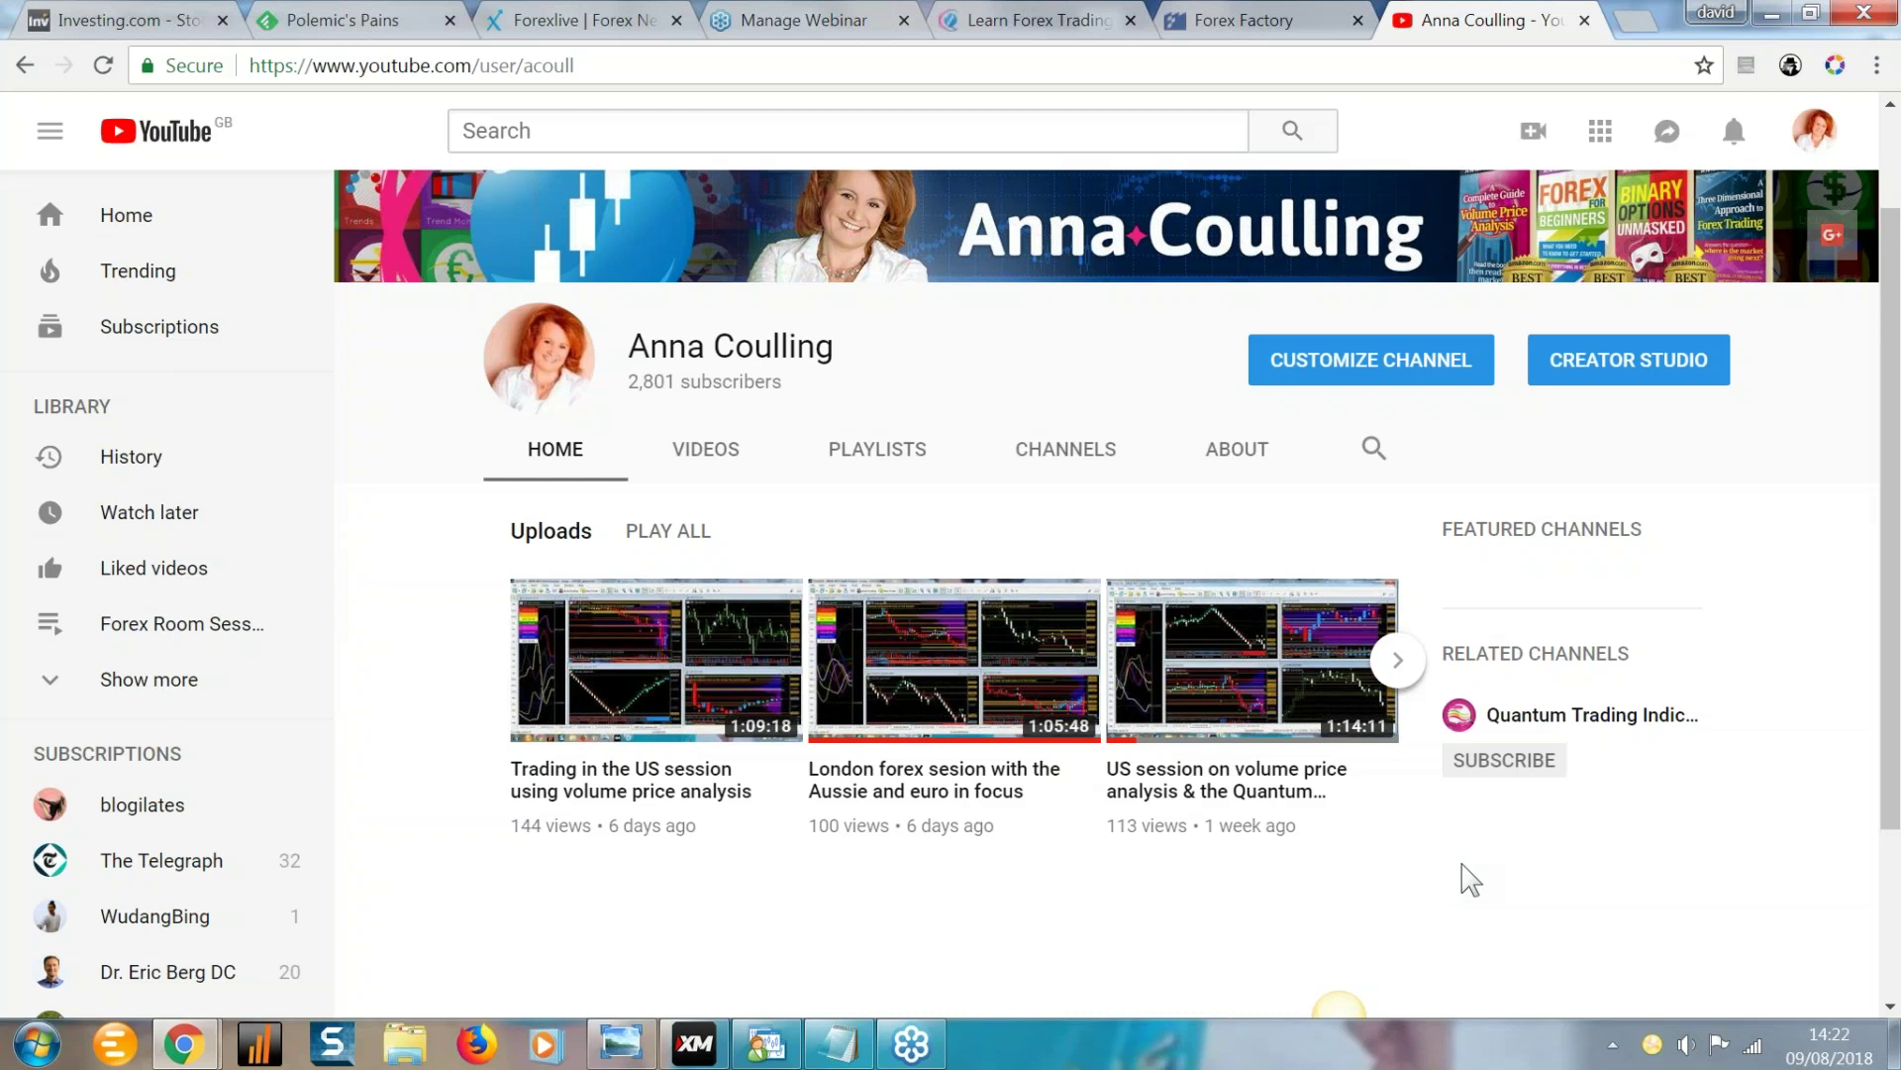
Step: Switch Chrome to the 'Learn Forex Trading' tab on quantumtradingeducation.com
{"action": "left_click", "coordinate": [1053, 24]}
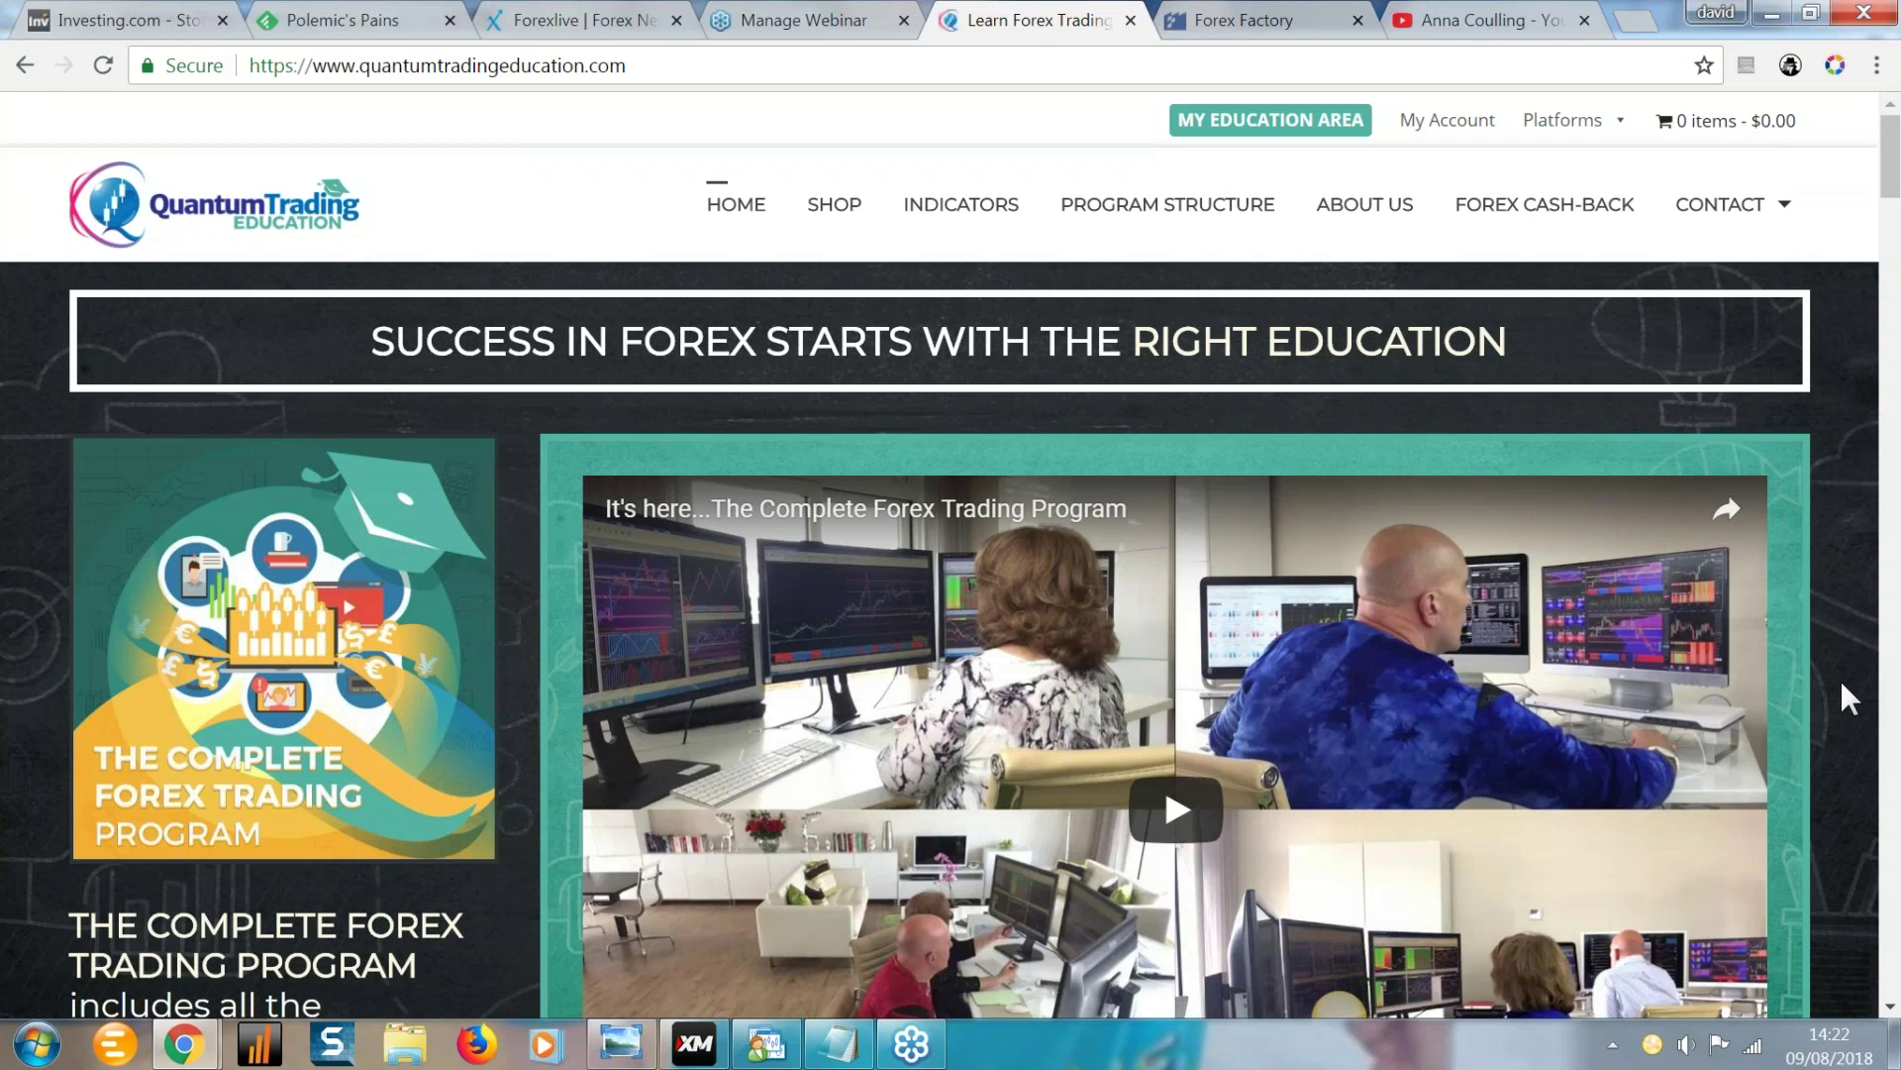
Step: Bring the XM MT5 terminal forward, showing the tiled GOLD charts and currency strength panel
{"action": "left_click", "coordinate": [693, 1045]}
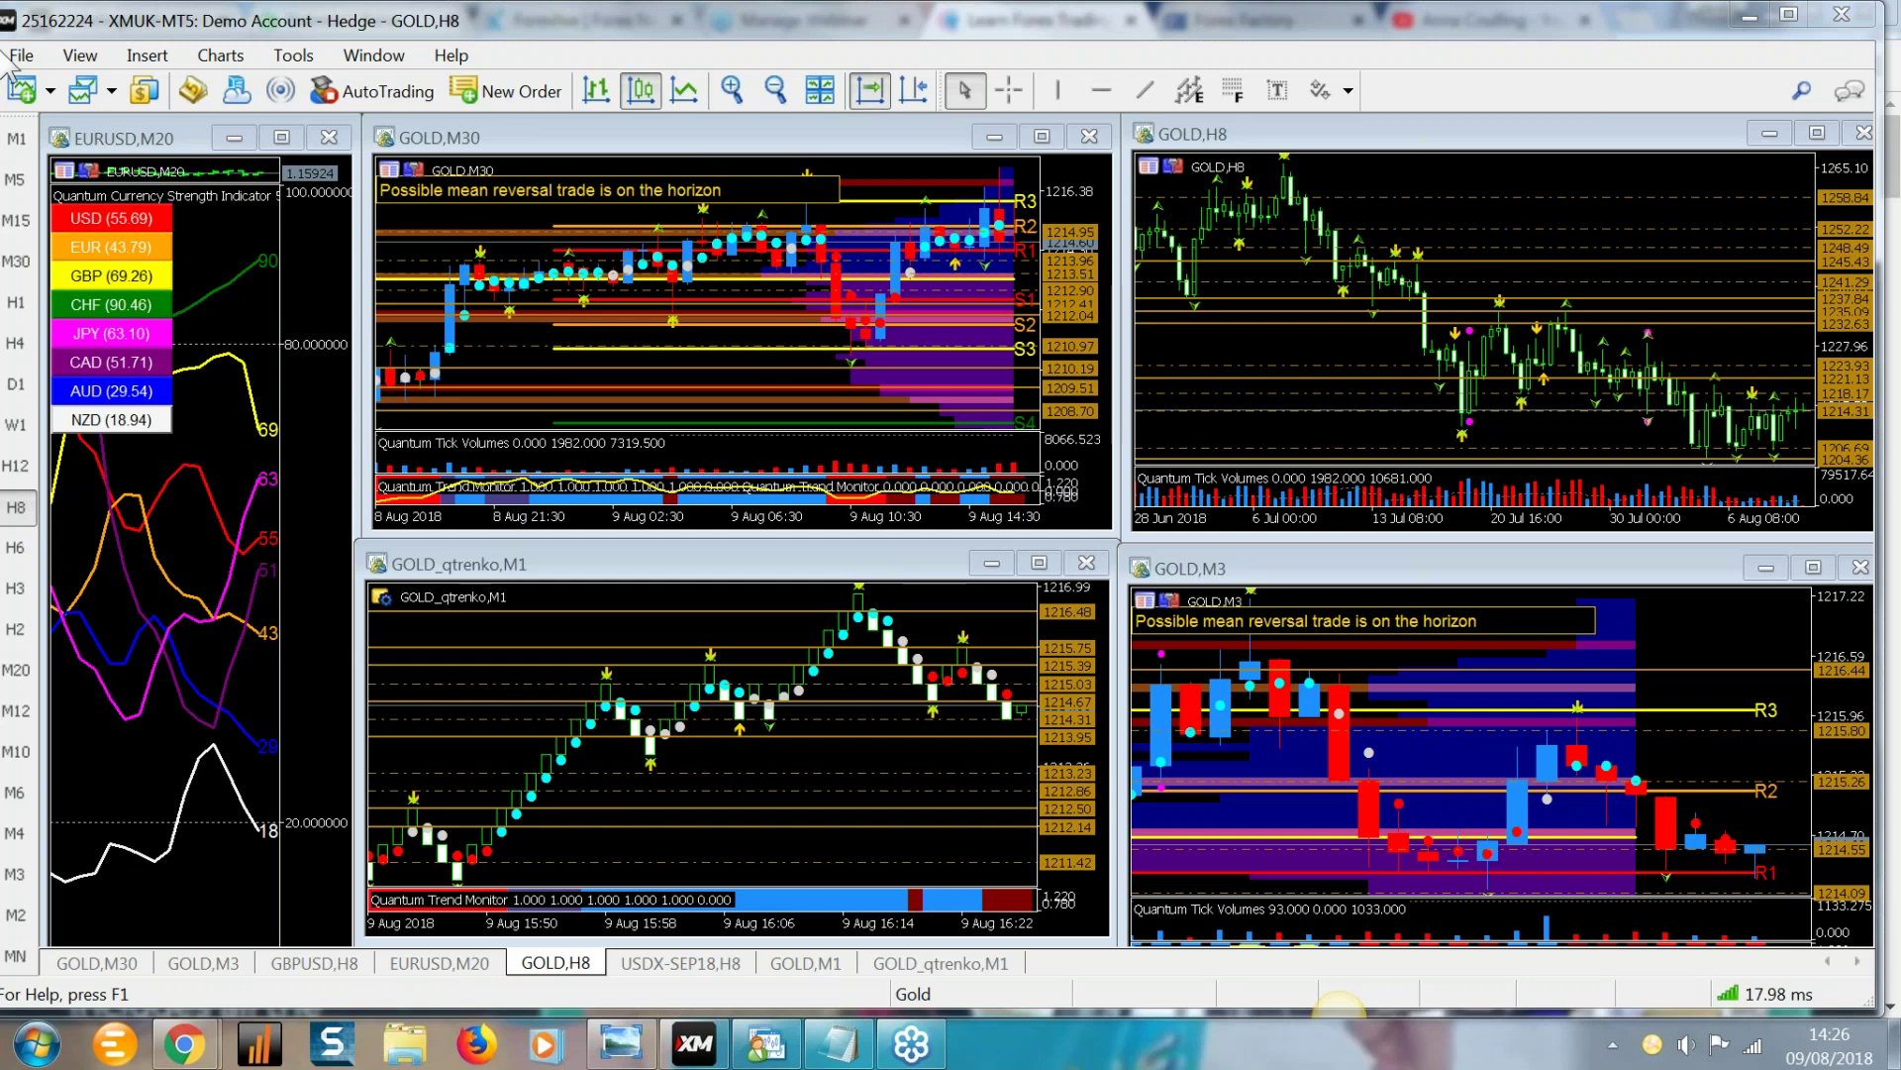
{"action": "left_click", "coordinate": [80, 55]}
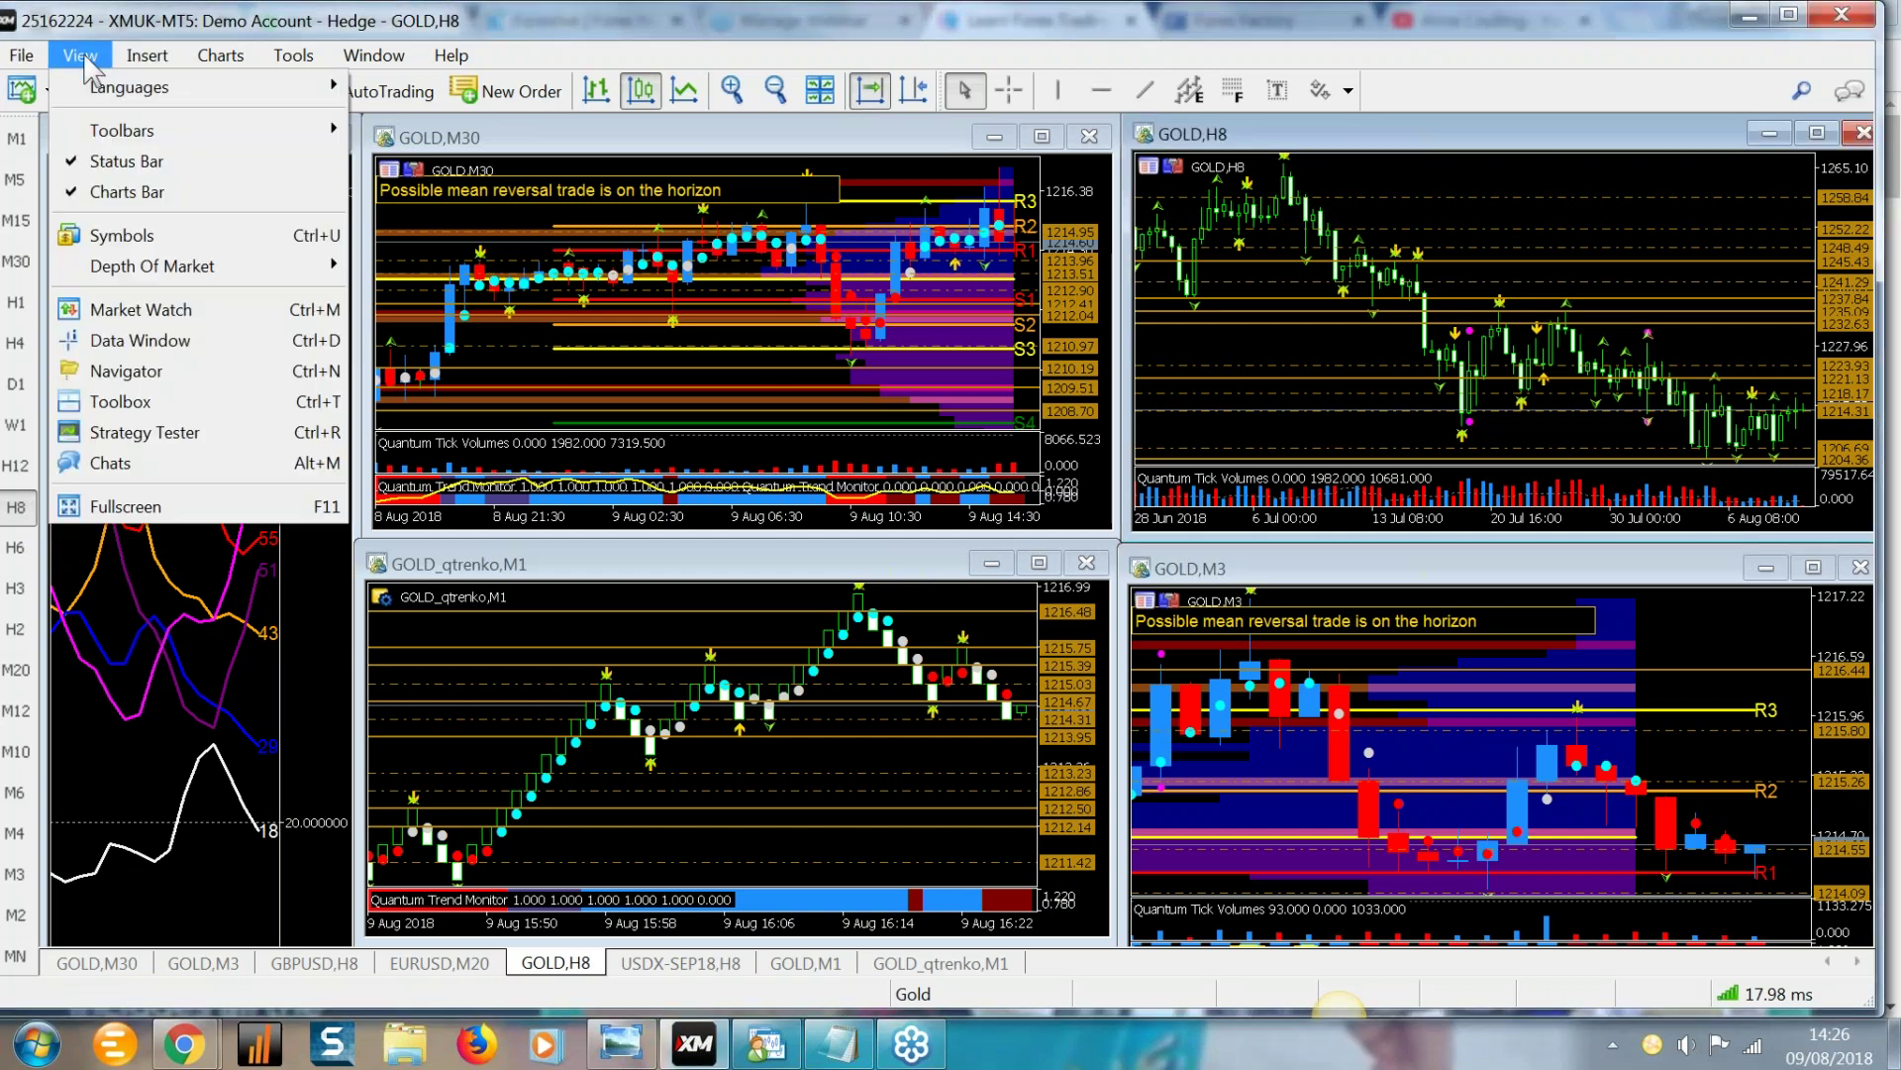
{"action": "left_click", "coordinate": [137, 311]}
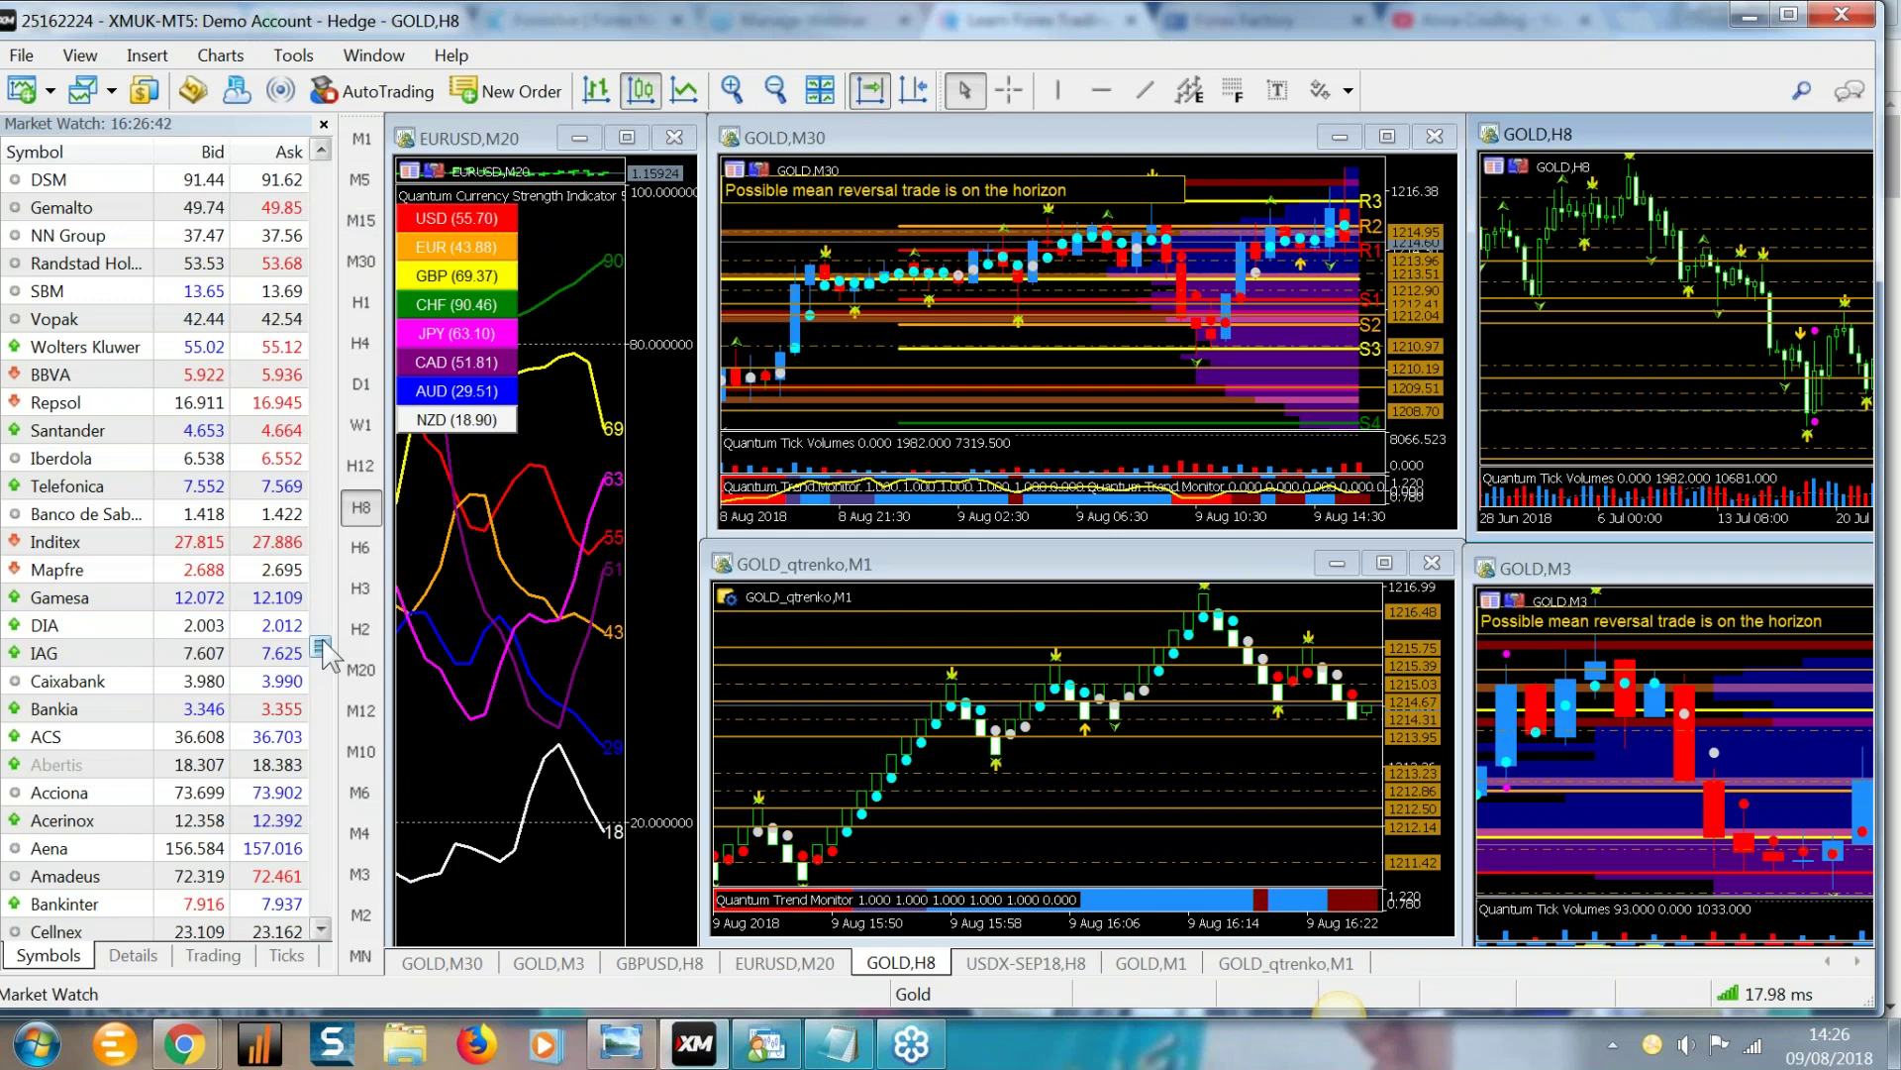
{"action": "left_click_drag", "start_coordinate": [326, 654], "coordinate": [319, 220]}
{"action": "scroll", "coordinate": [318, 220], "scroll_direction": "down", "scroll_amount": 2}
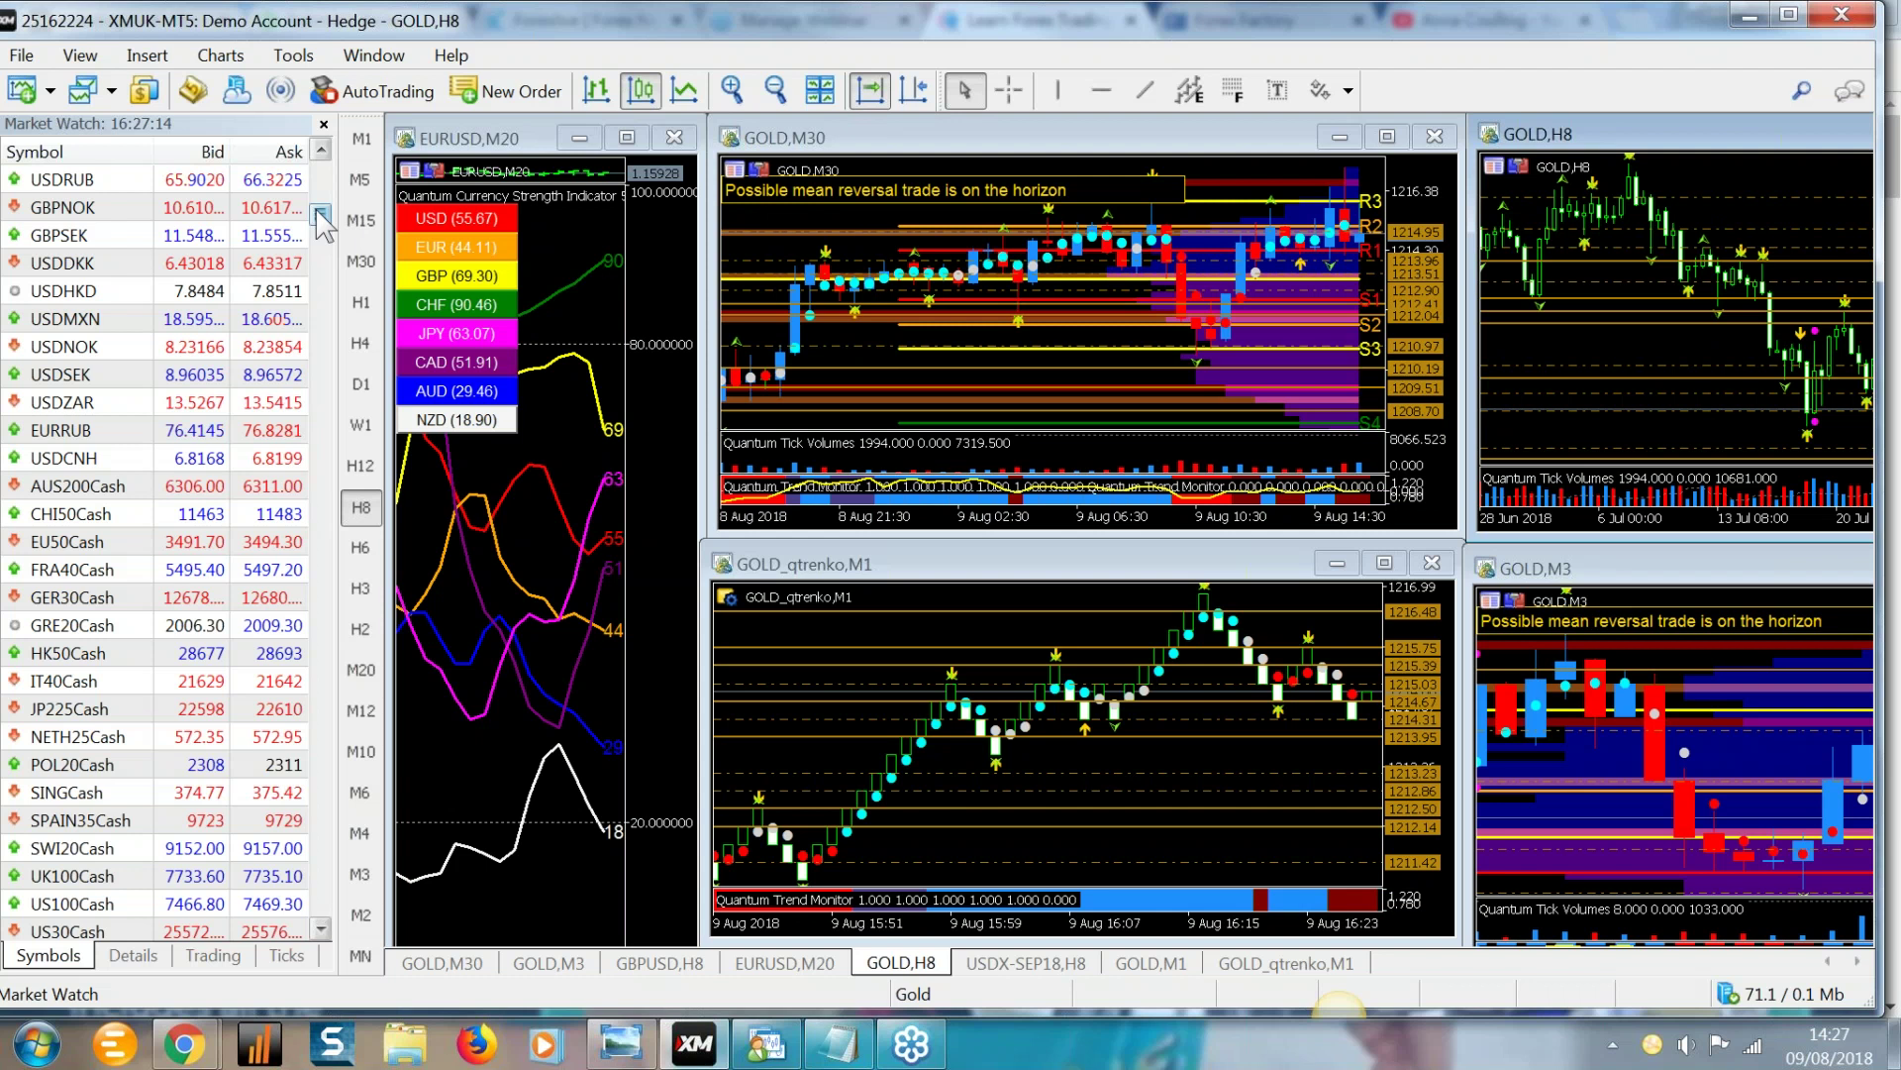
{"action": "scroll", "coordinate": [323, 225], "scroll_direction": "down", "scroll_amount": 3}
{"action": "left_click_drag", "start_coordinate": [320, 224], "coordinate": [321, 178]}
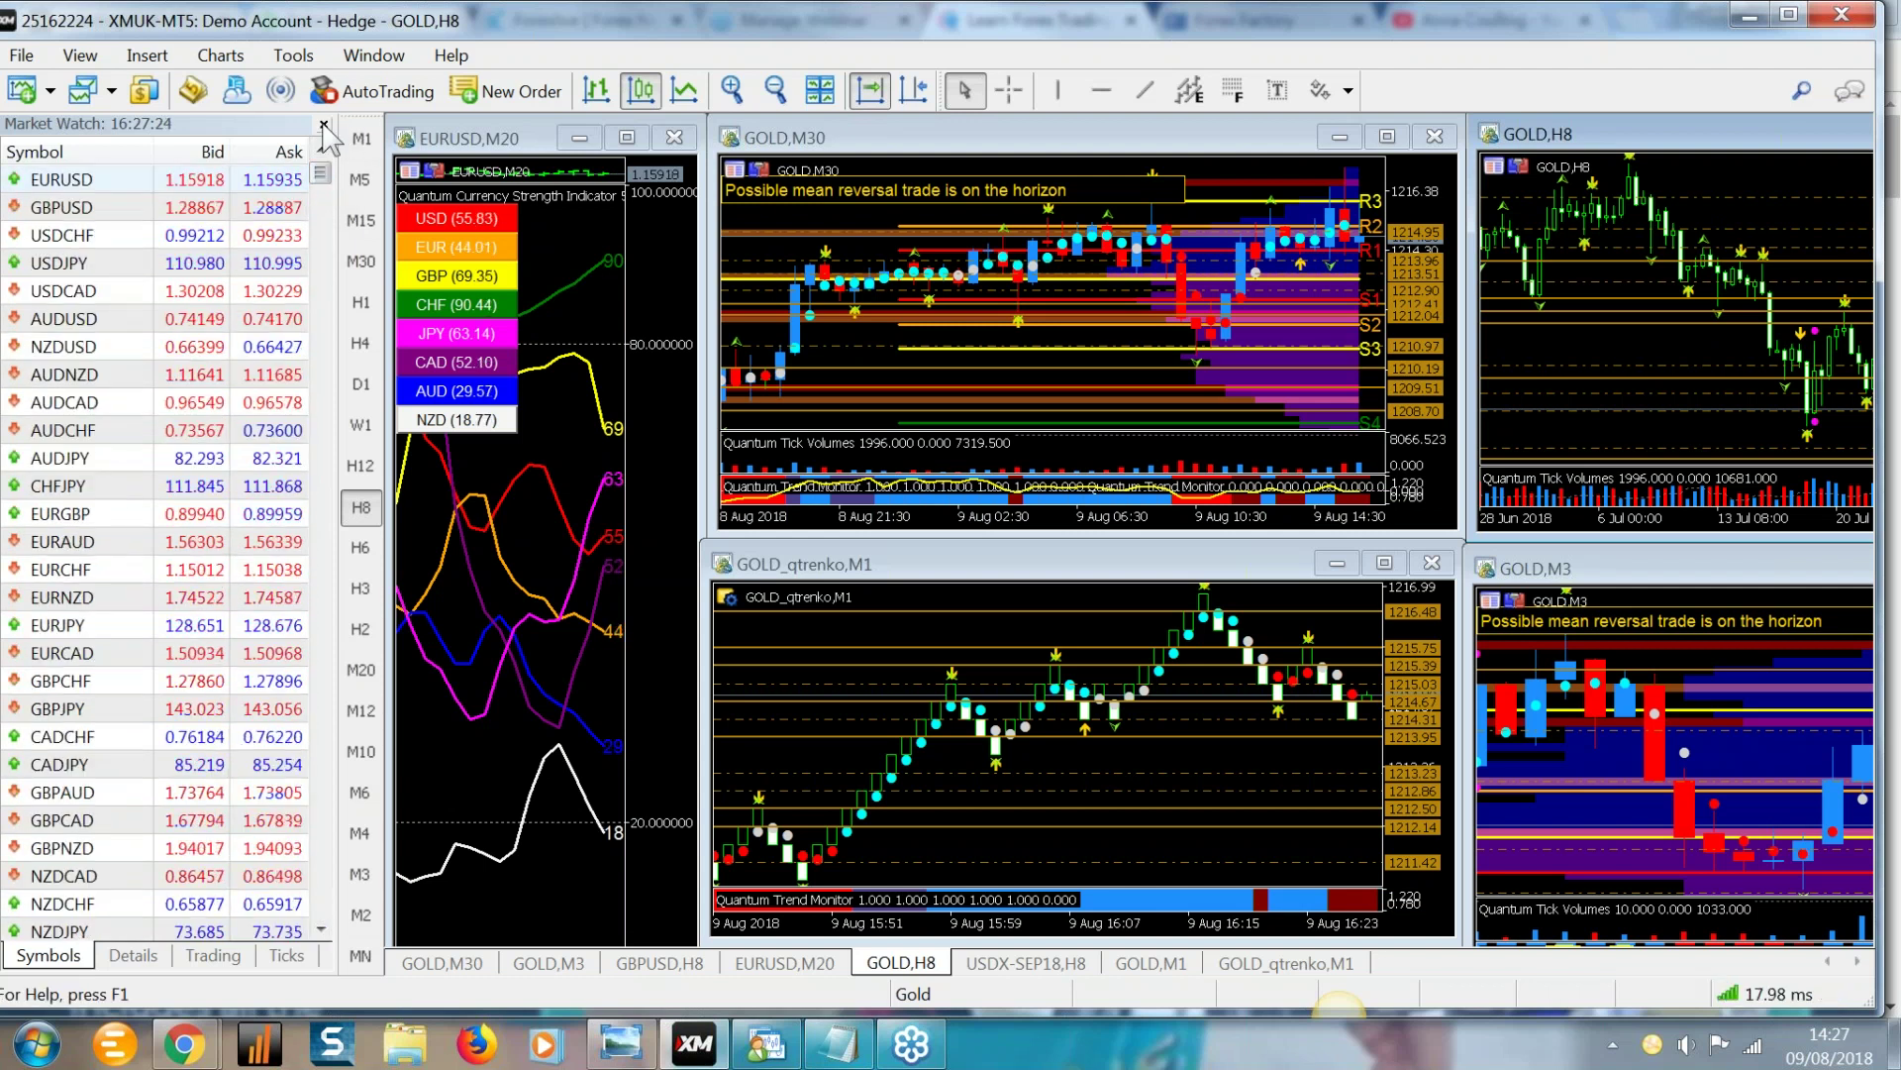
{"action": "left_click", "coordinate": [324, 126]}
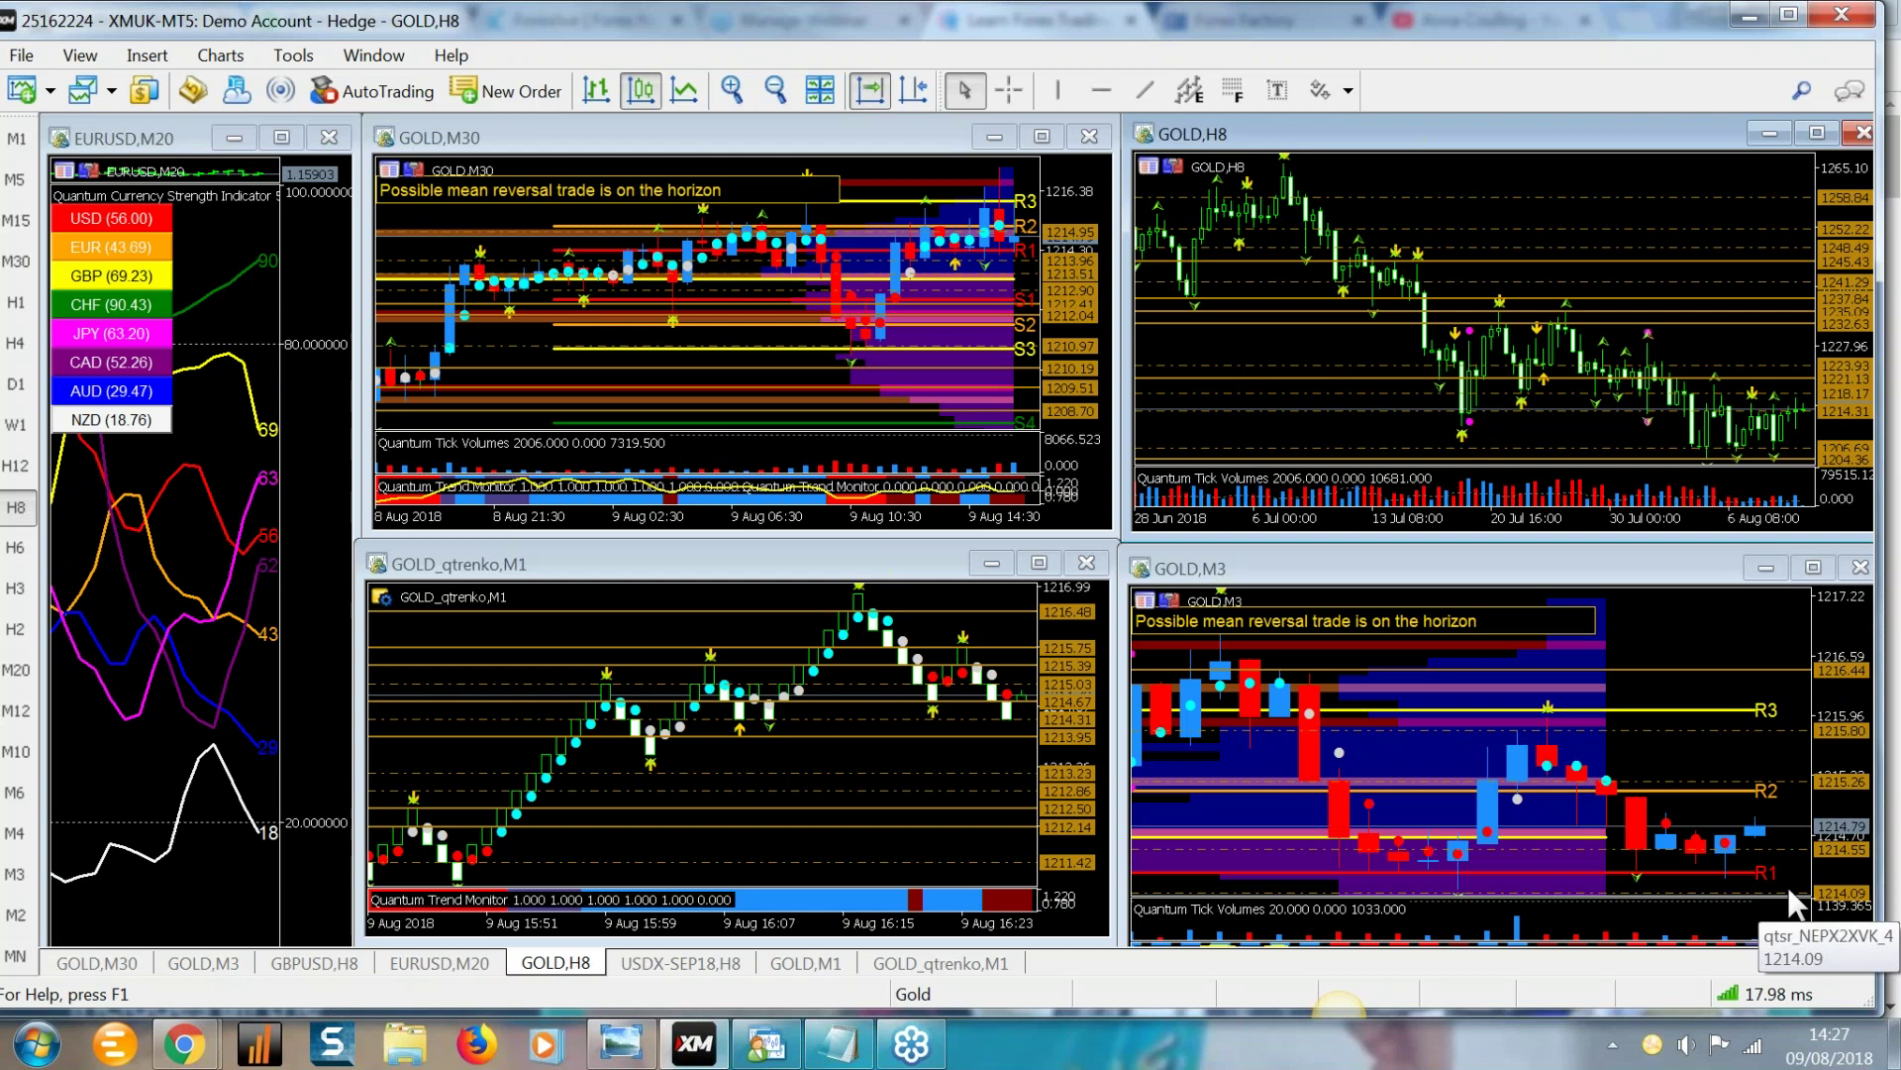
Step: Maximize the GOLD,H8 chart window to fill the workspace
{"action": "left_click", "coordinate": [1817, 134]}
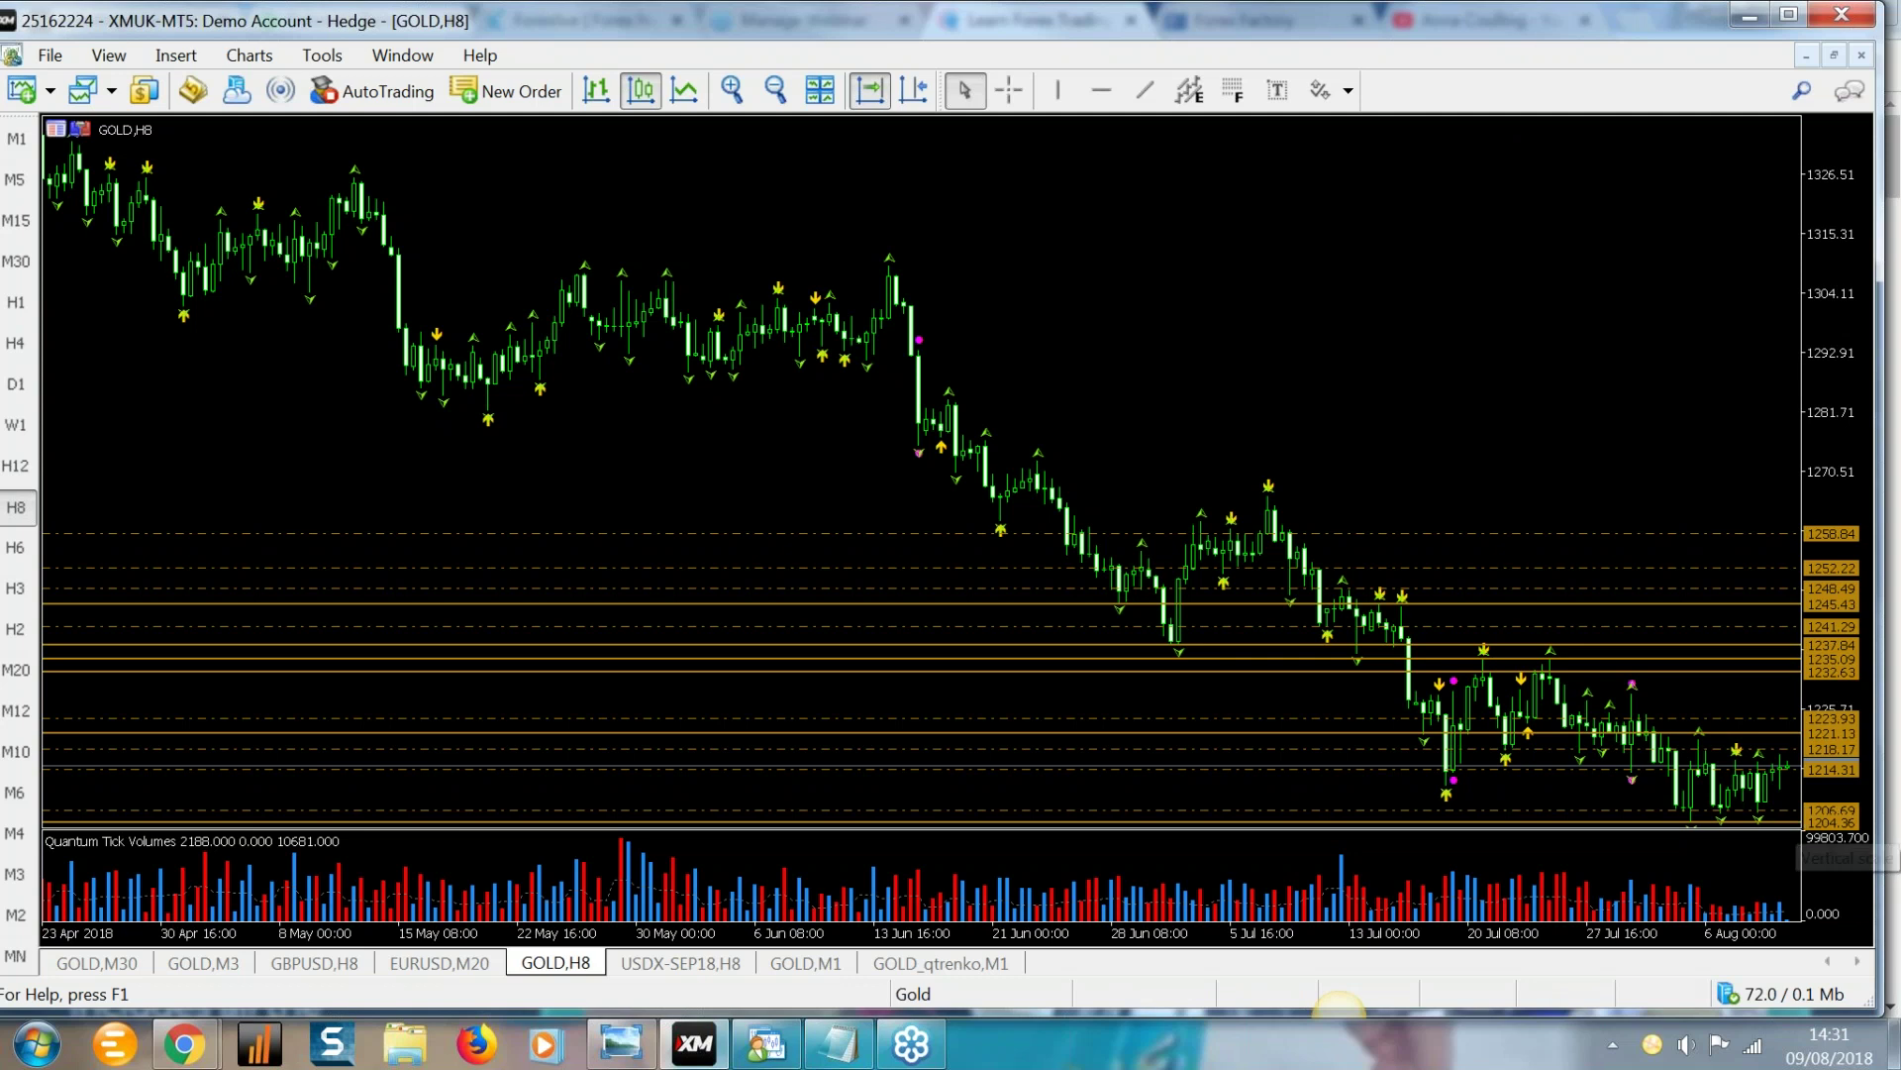
Step: Zoom in on the GOLD H8 chart to show wider mid-June to early August candles
{"action": "left_click", "coordinate": [733, 90]}
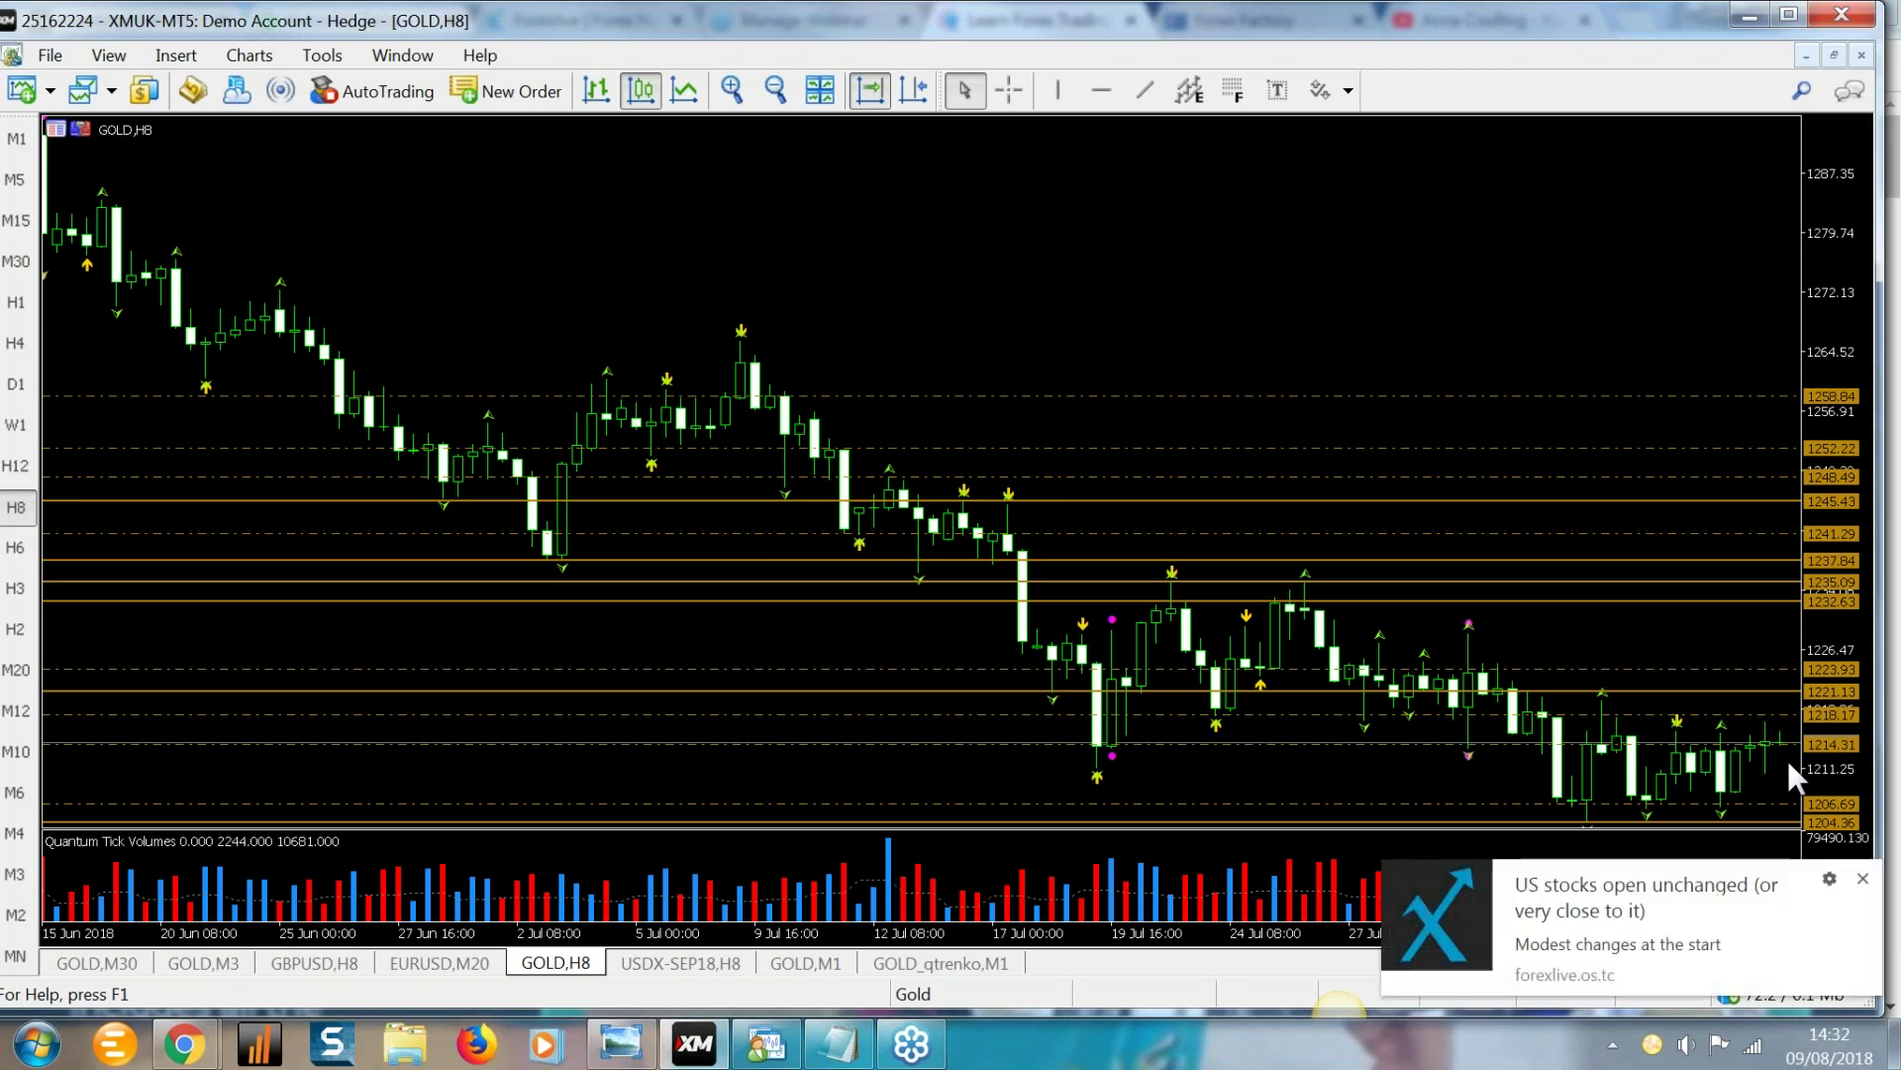
Step: Dismiss the news notification and restore the GOLD H8 chart to its tile
{"action": "left_click", "coordinate": [1864, 880]}
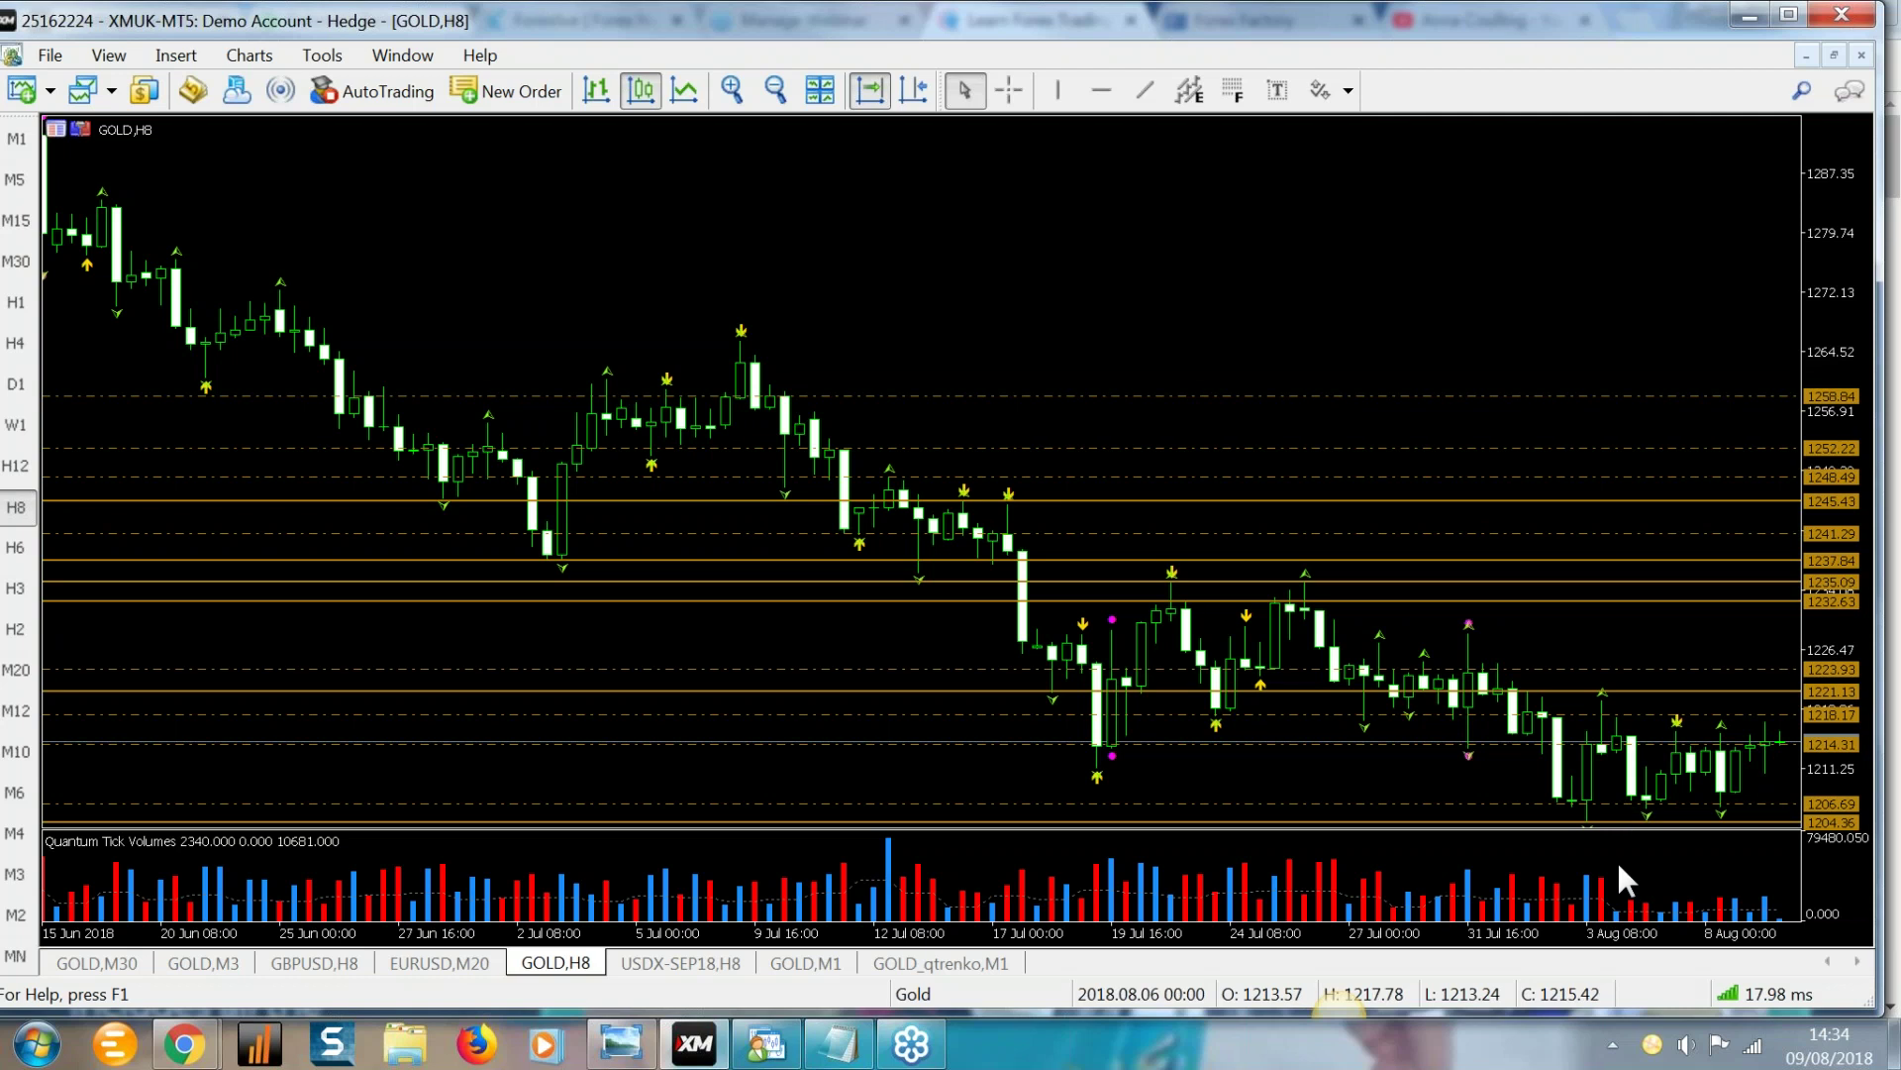
{"action": "left_click", "coordinate": [1835, 56]}
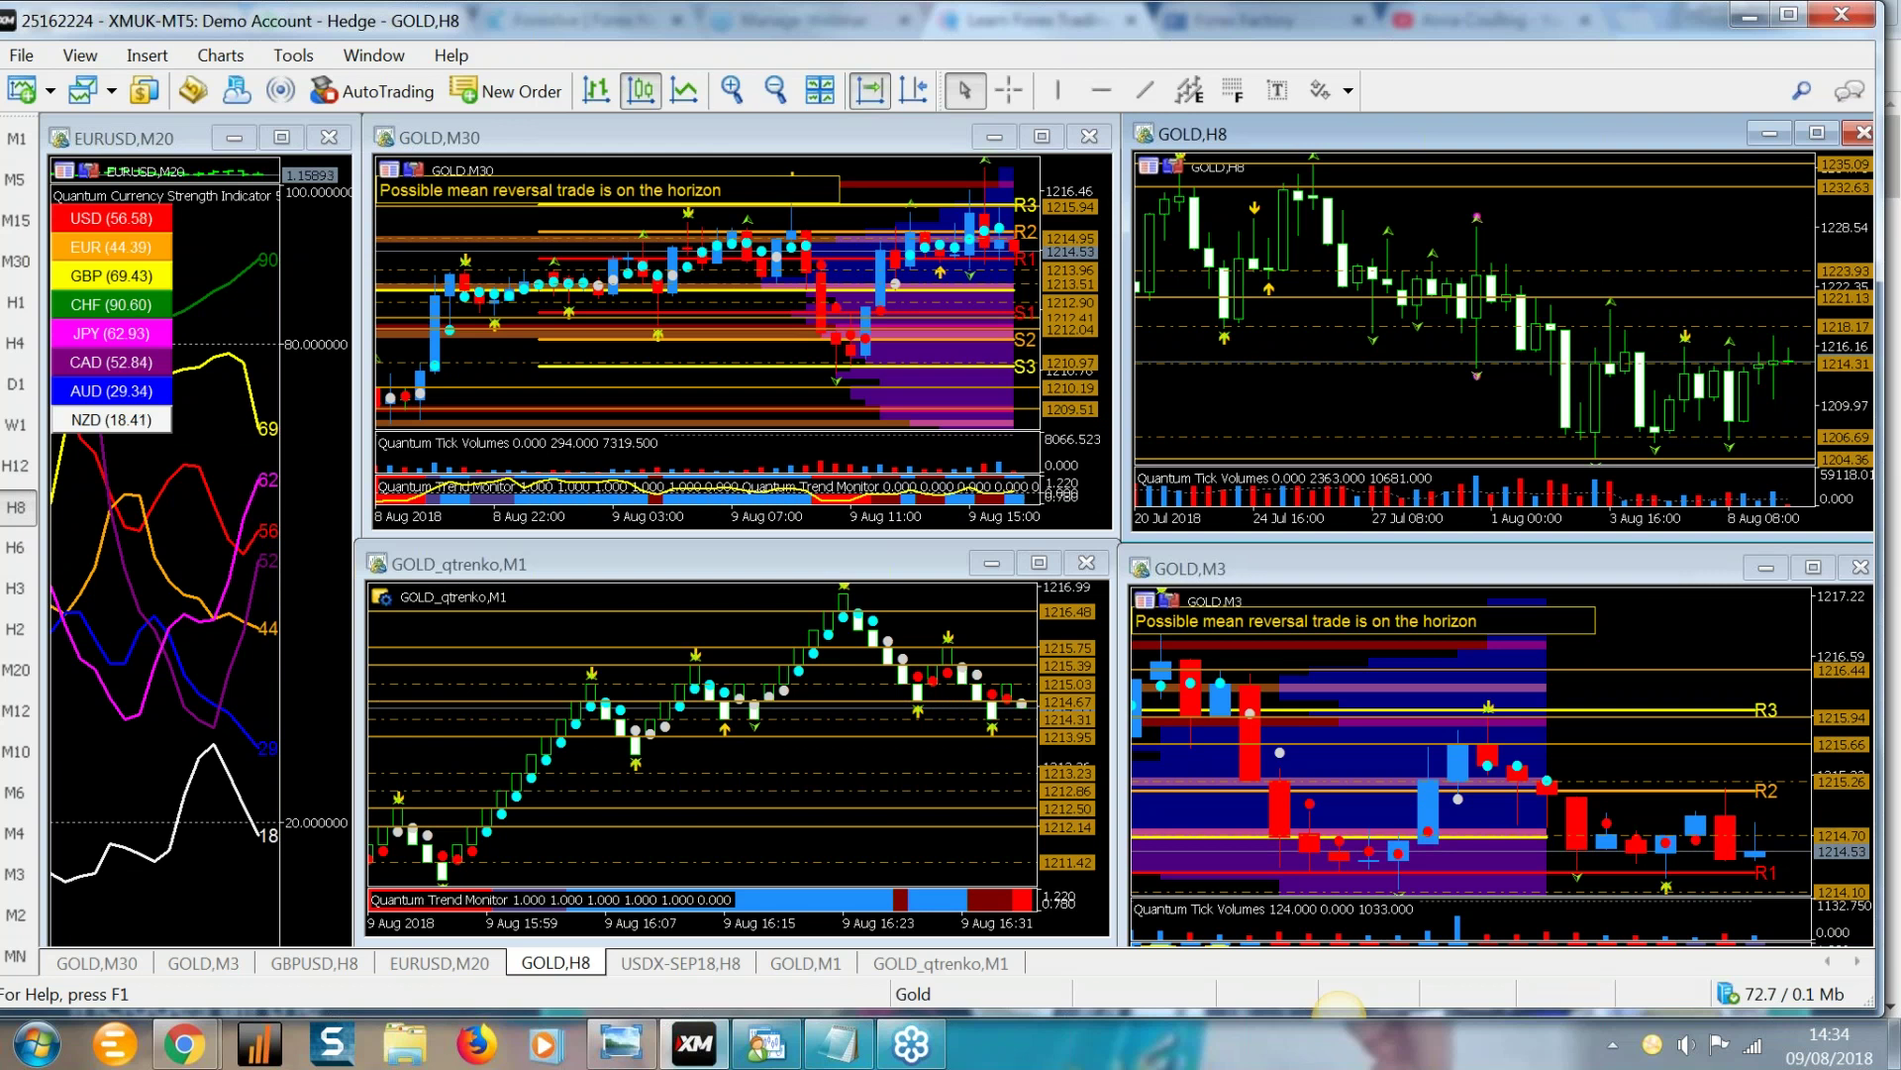
Step: Maximize the GOLD,M30 chart and close the forexlive news popup
{"action": "left_click", "coordinate": [1042, 139]}
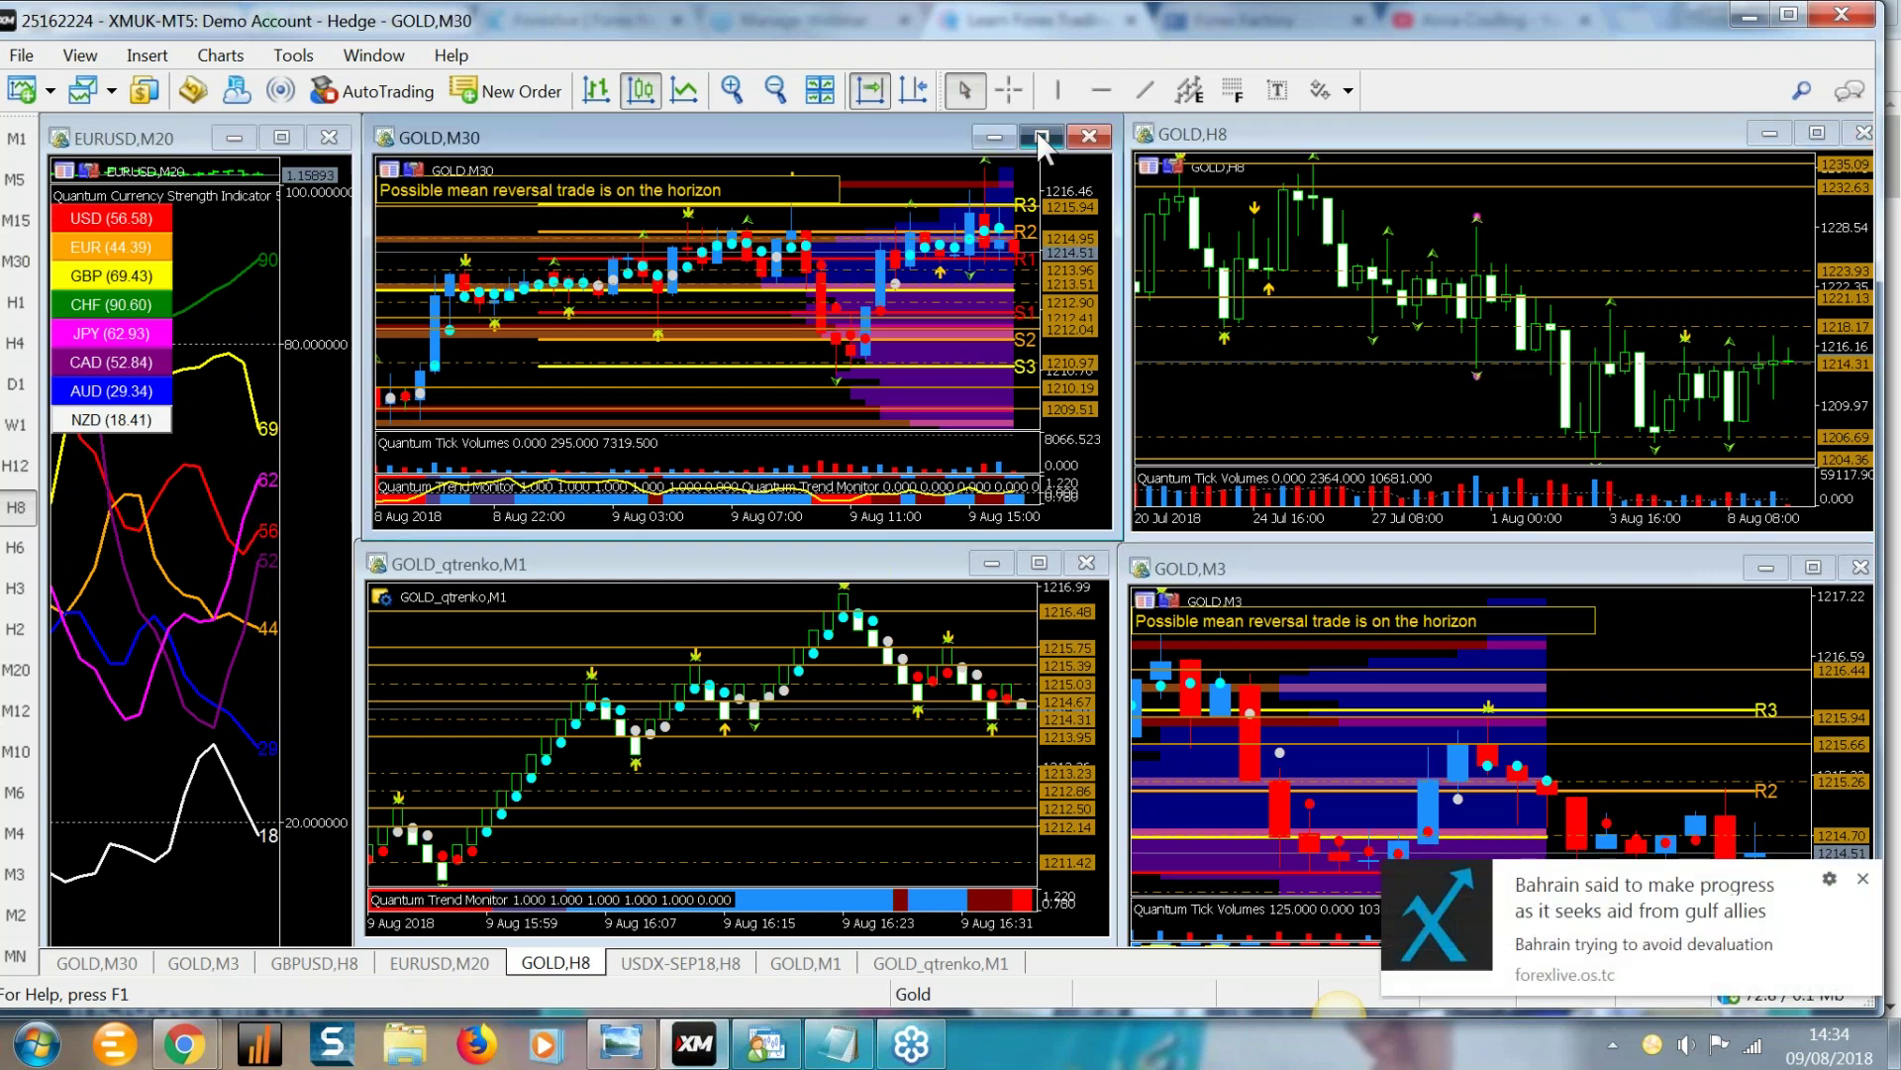
{"action": "left_click", "coordinate": [1863, 879]}
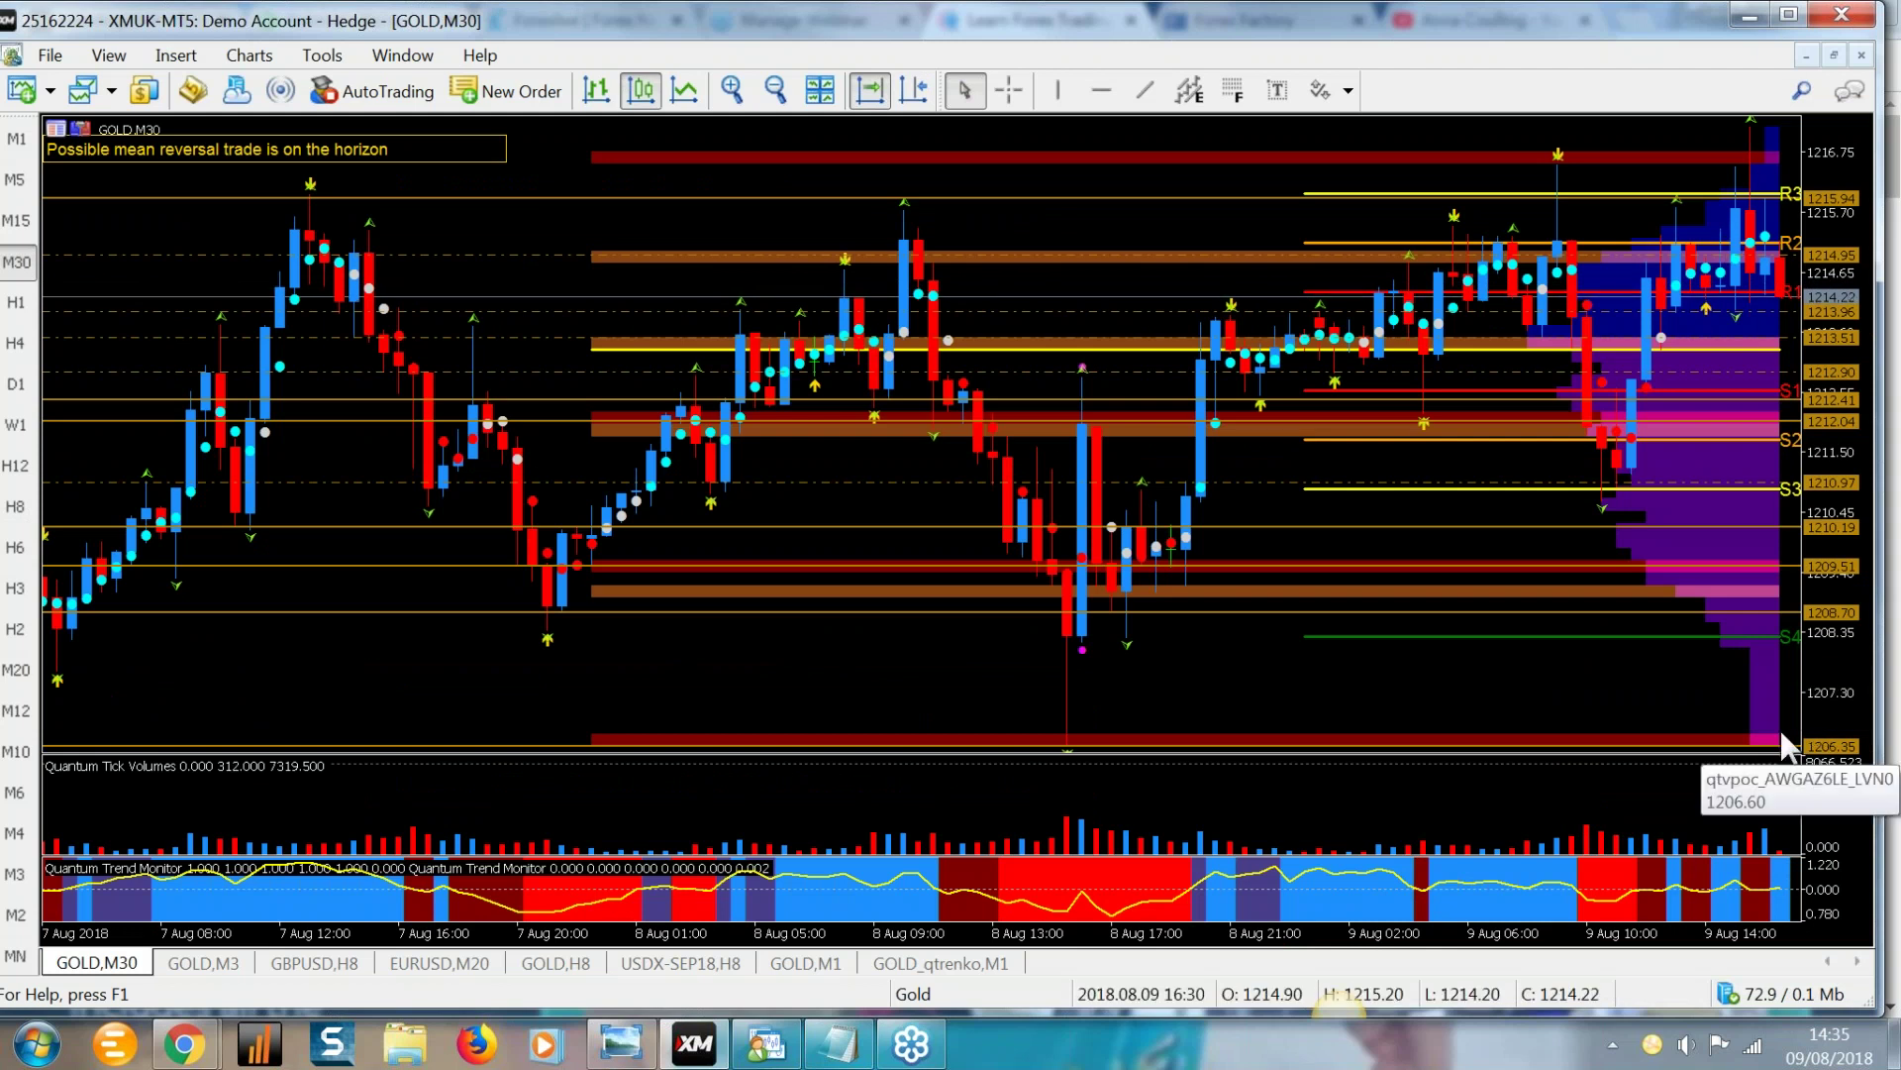
Step: Restore the maximized GOLD M30 chart back into the tiled layout
{"action": "left_click", "coordinate": [1834, 56]}
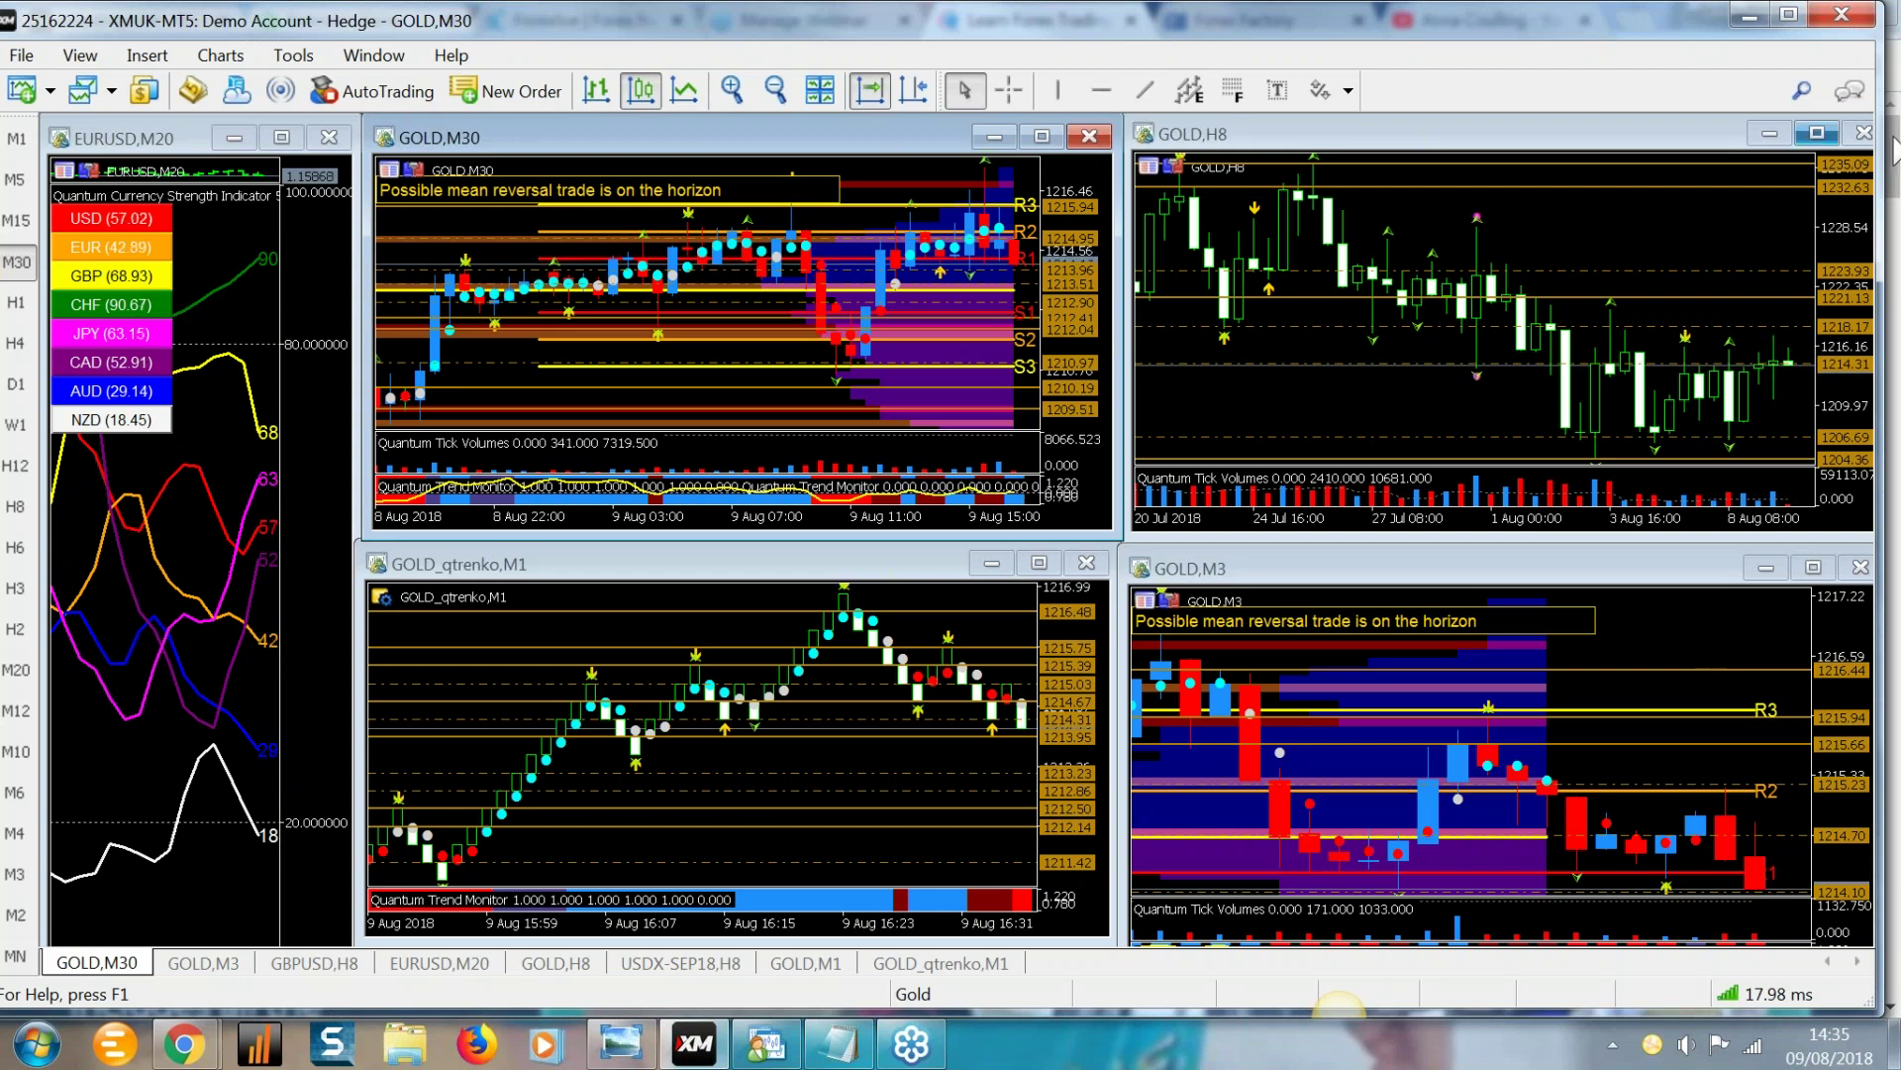
Step: Maximize the GOLD,H8 chart and switch it to the D1 timeframe
{"action": "left_click", "coordinate": [1816, 136]}
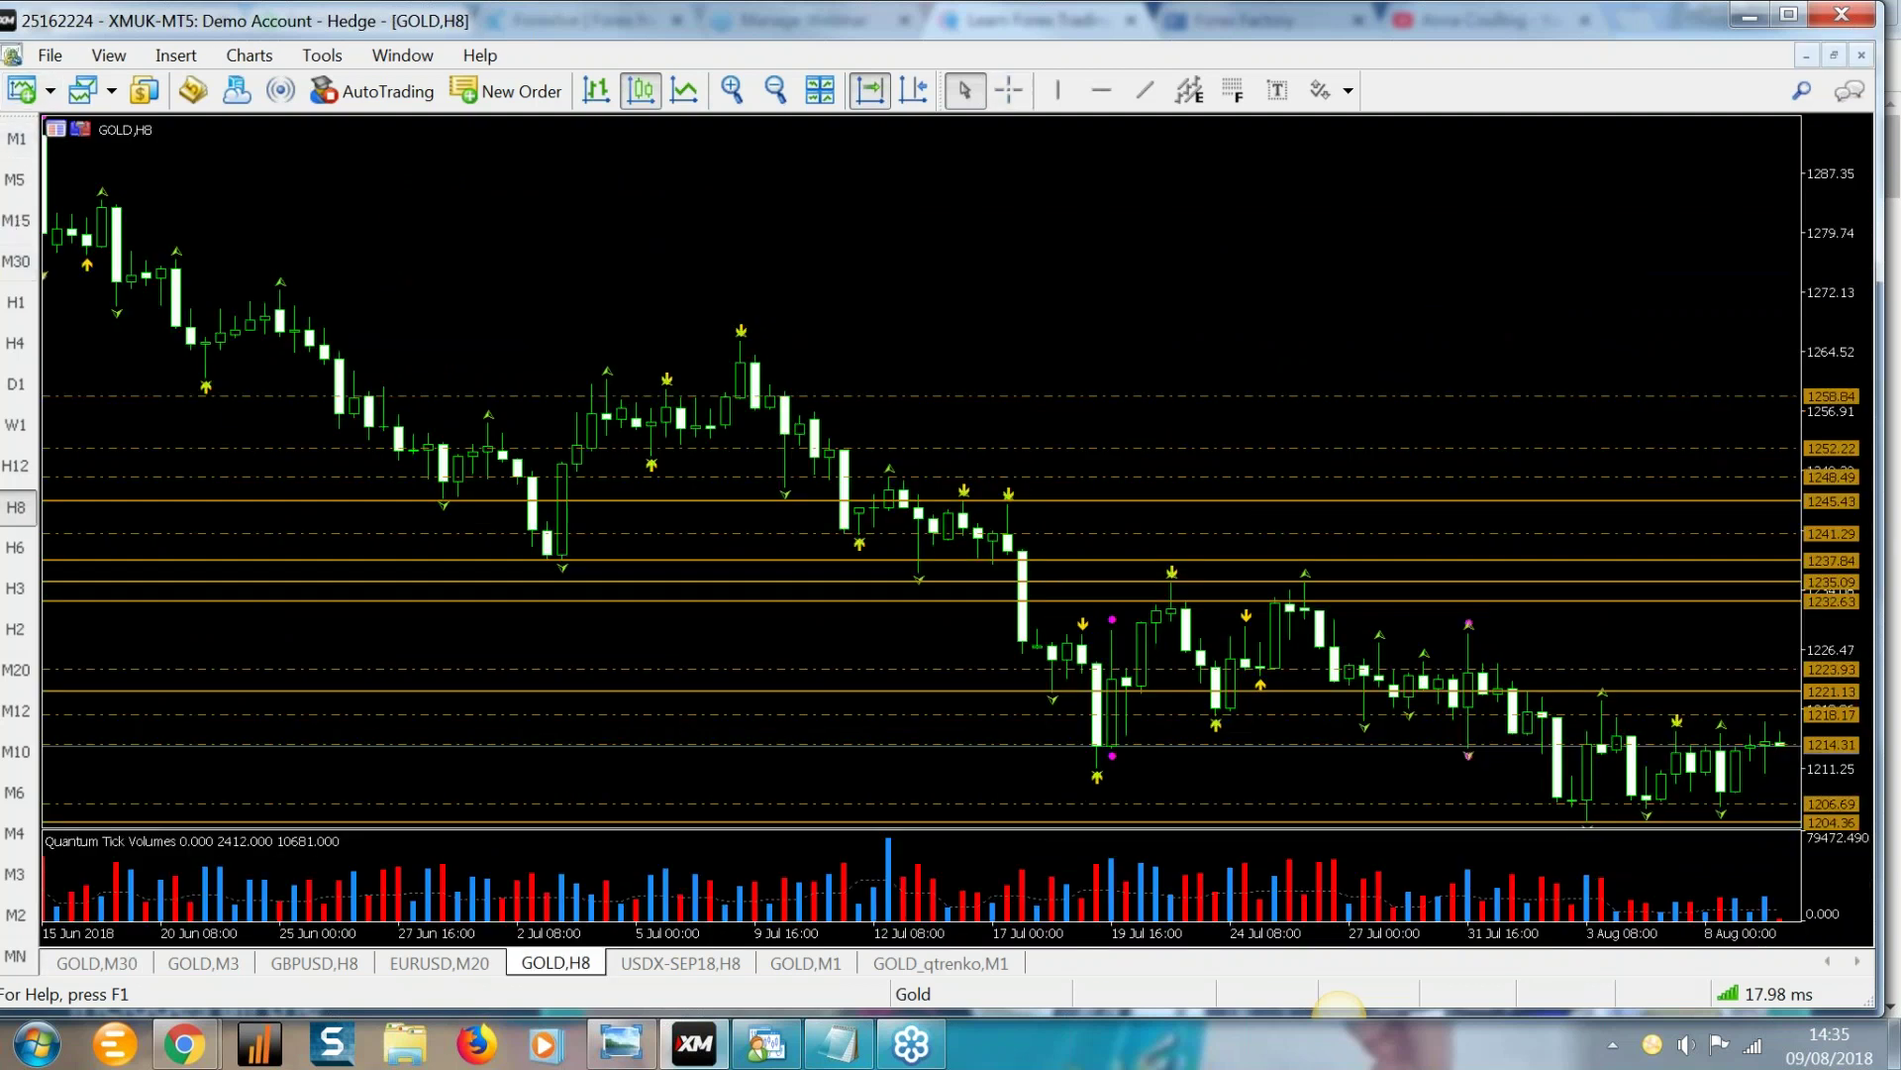
{"action": "left_click", "coordinate": [16, 384]}
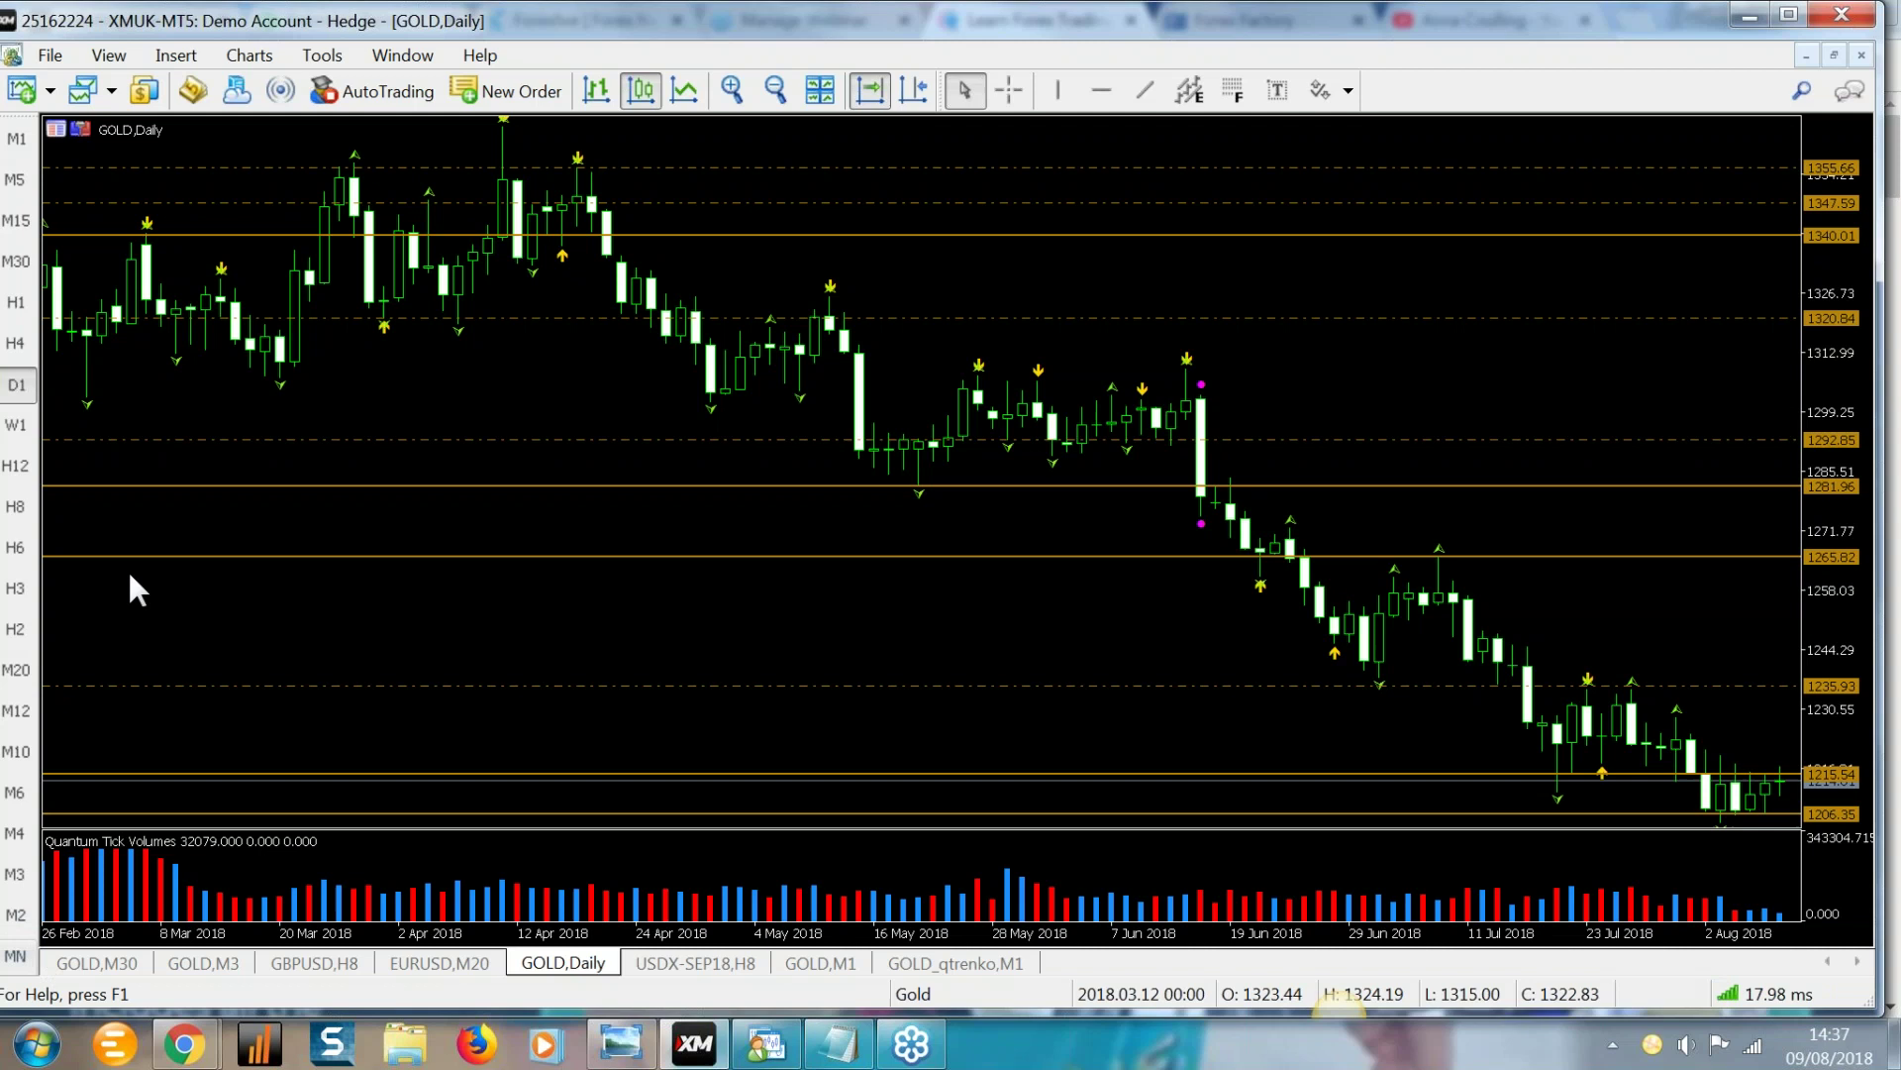
Step: Switch the full-window GOLD chart to W1 and zoom it out once
{"action": "left_click", "coordinate": [17, 426]}
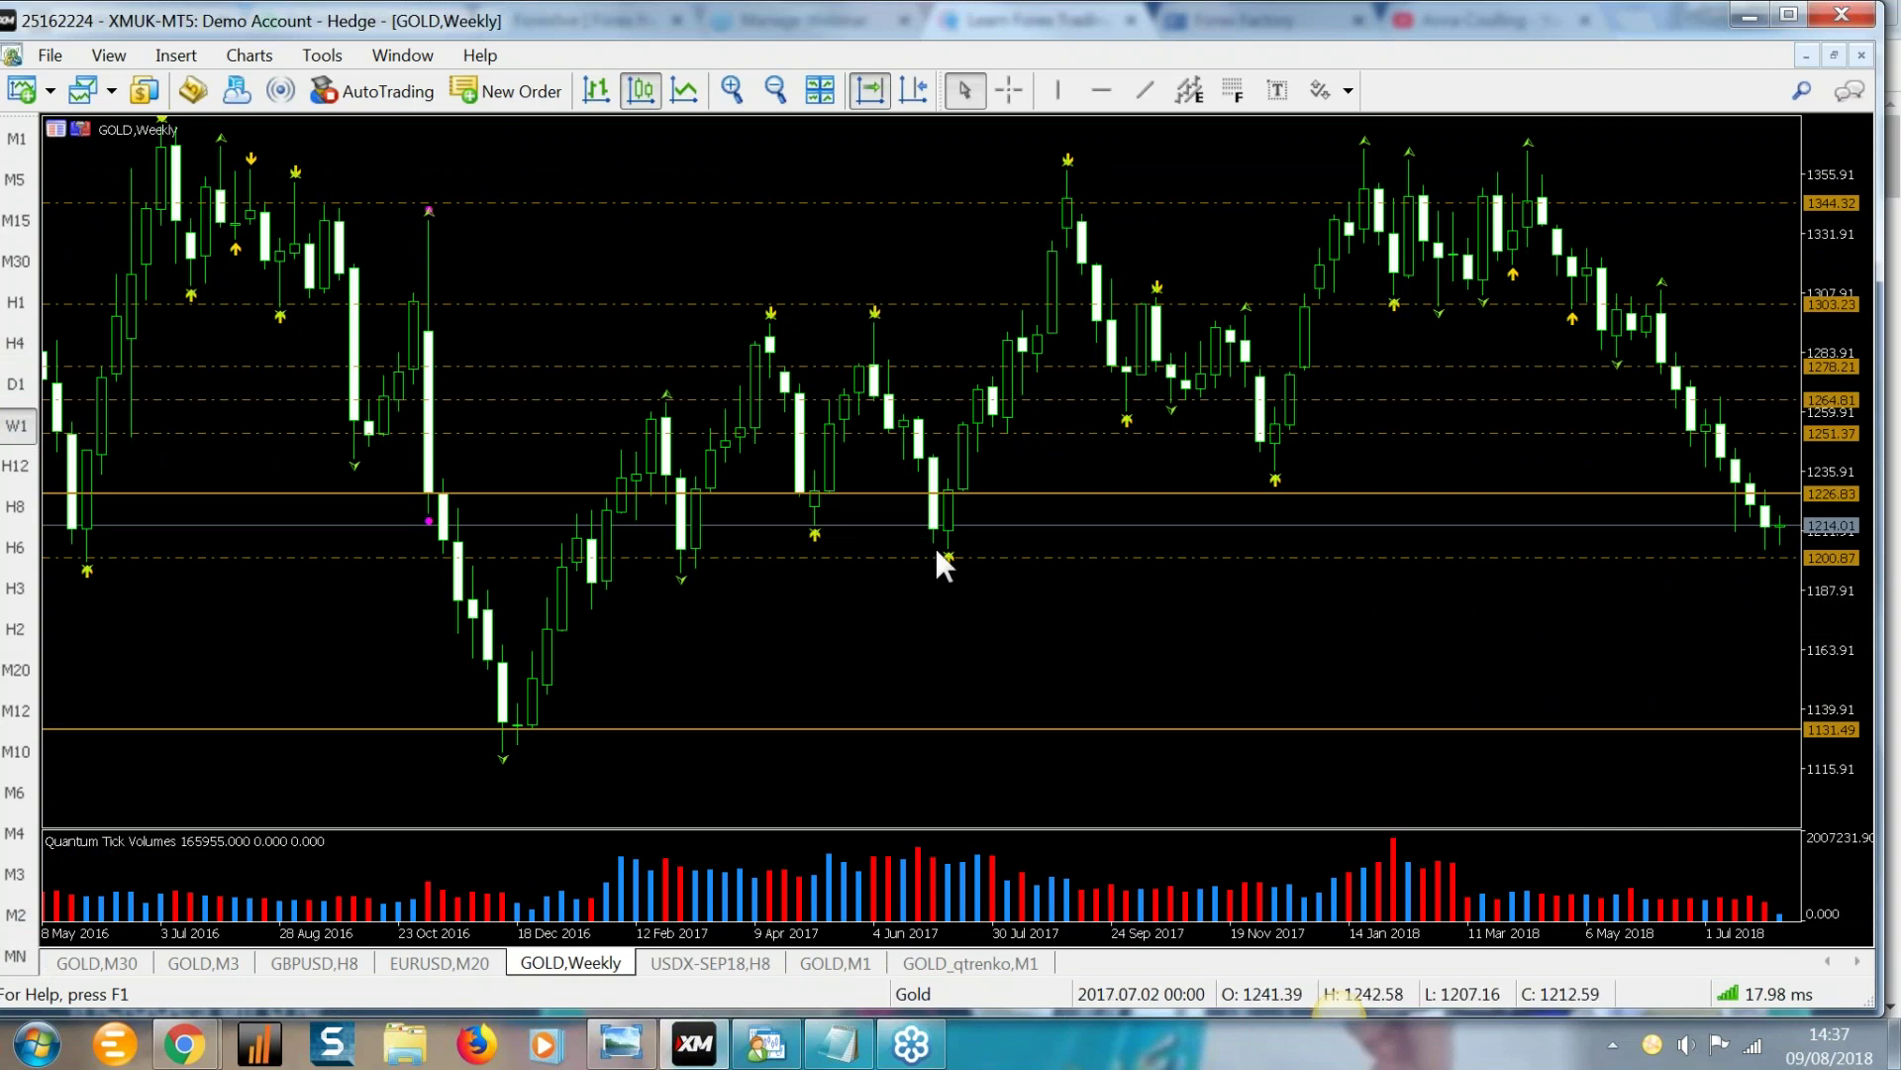
{"action": "left_click", "coordinate": [777, 89]}
Step: Zoom the weekly GOLD chart out to 2014, then restore it to its tile
{"action": "left_click", "coordinate": [779, 90]}
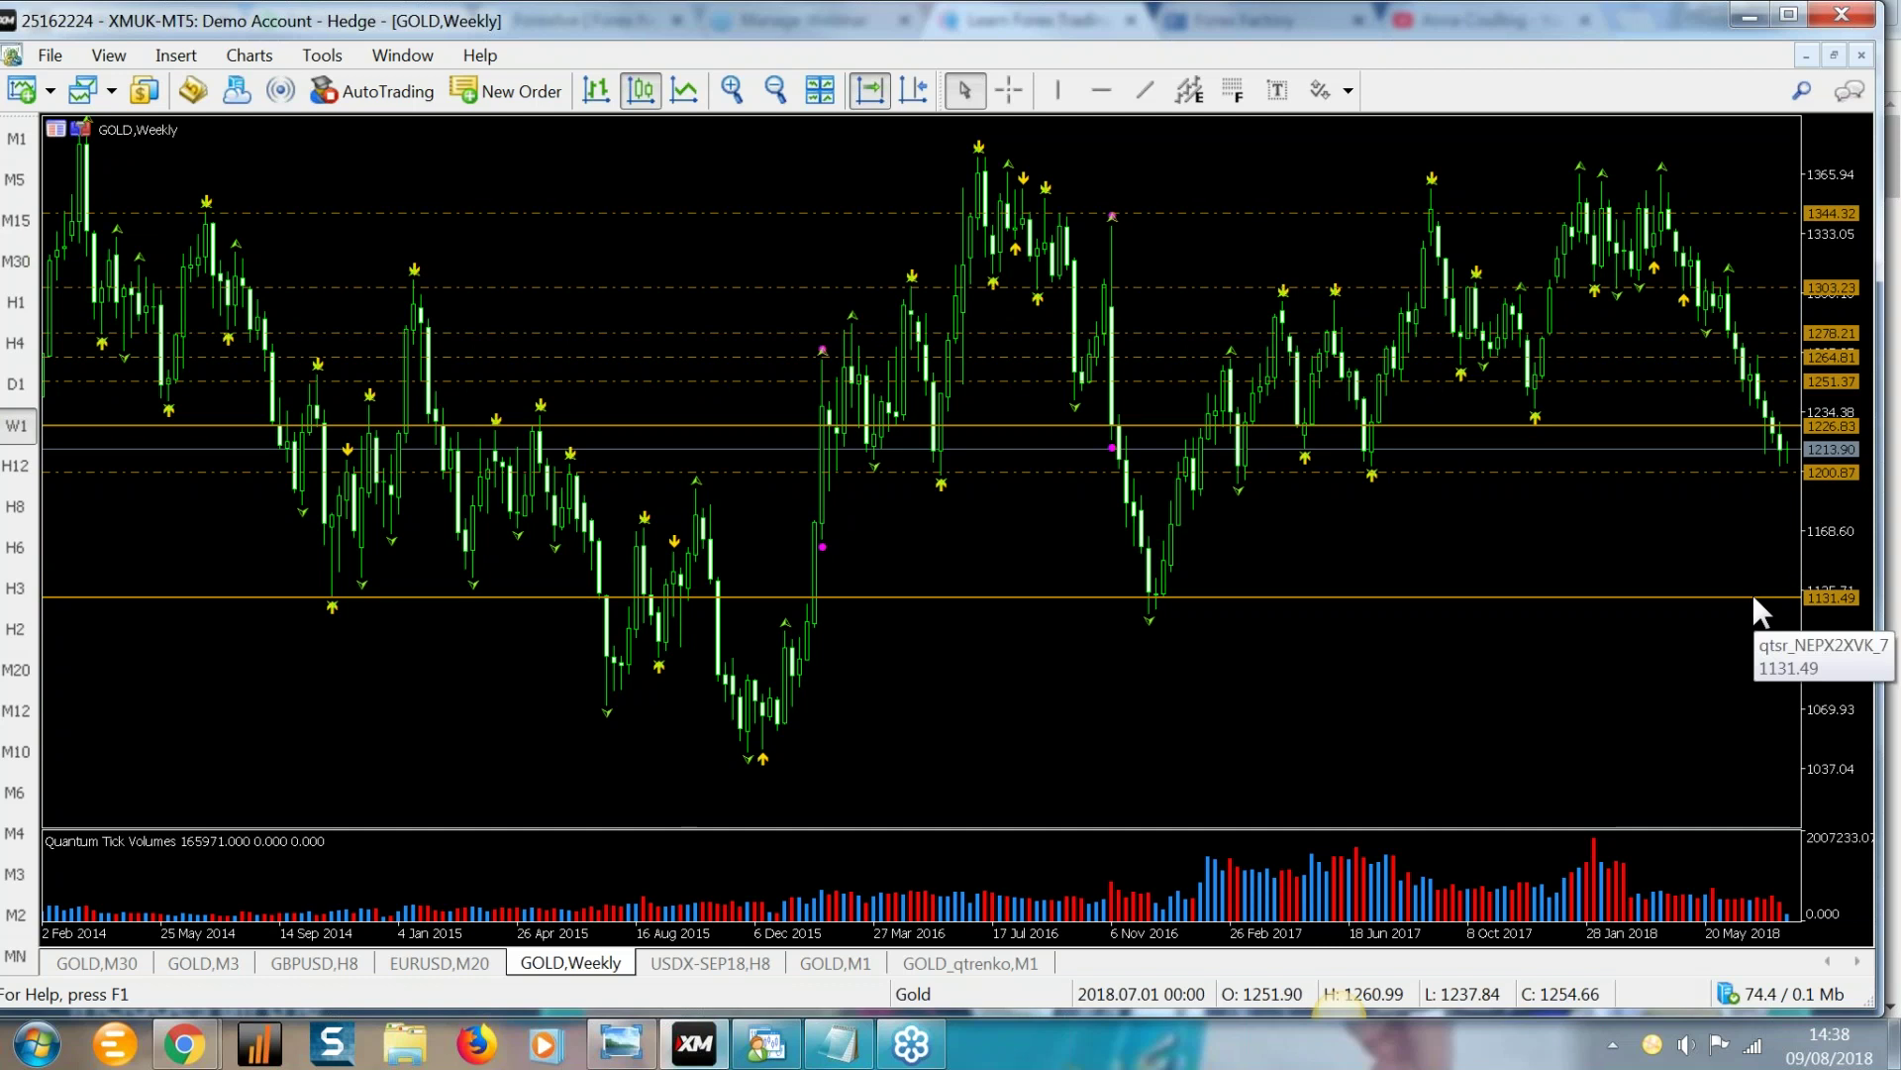
{"action": "left_click", "coordinate": [1836, 57]}
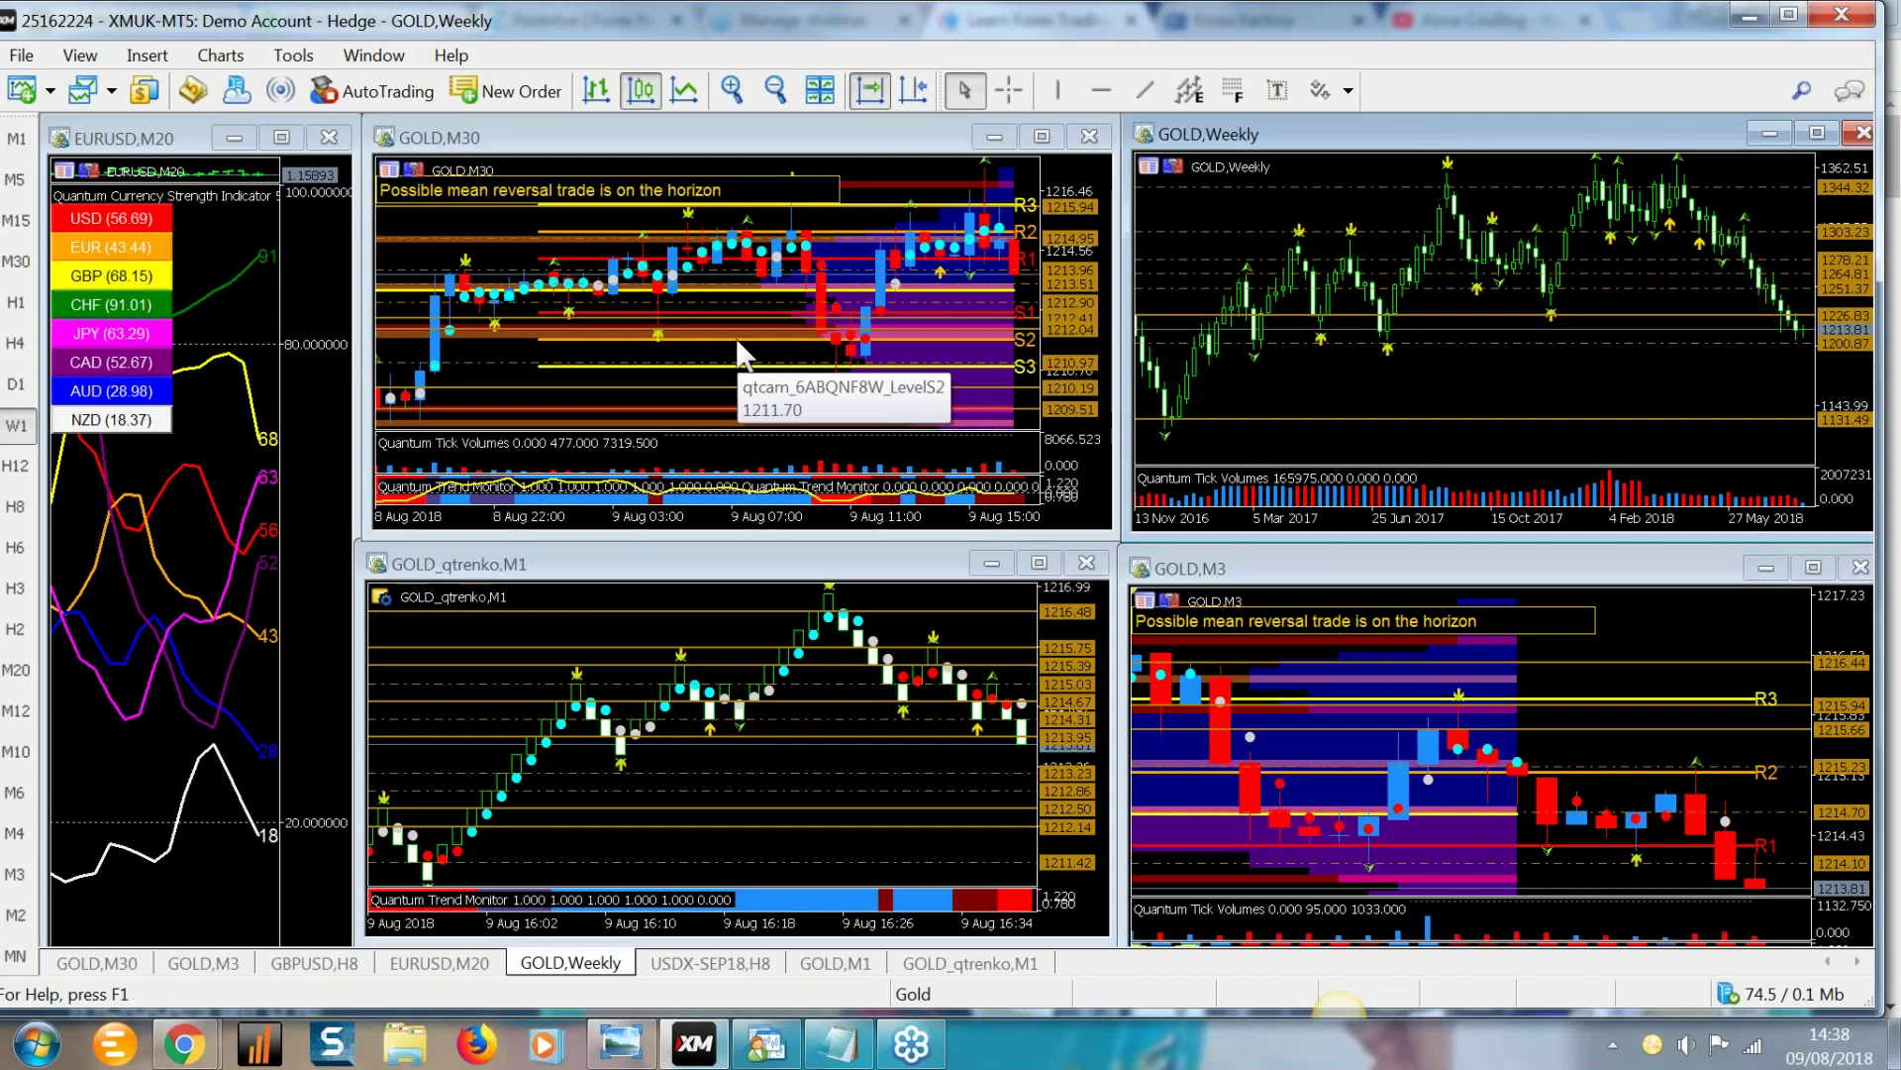
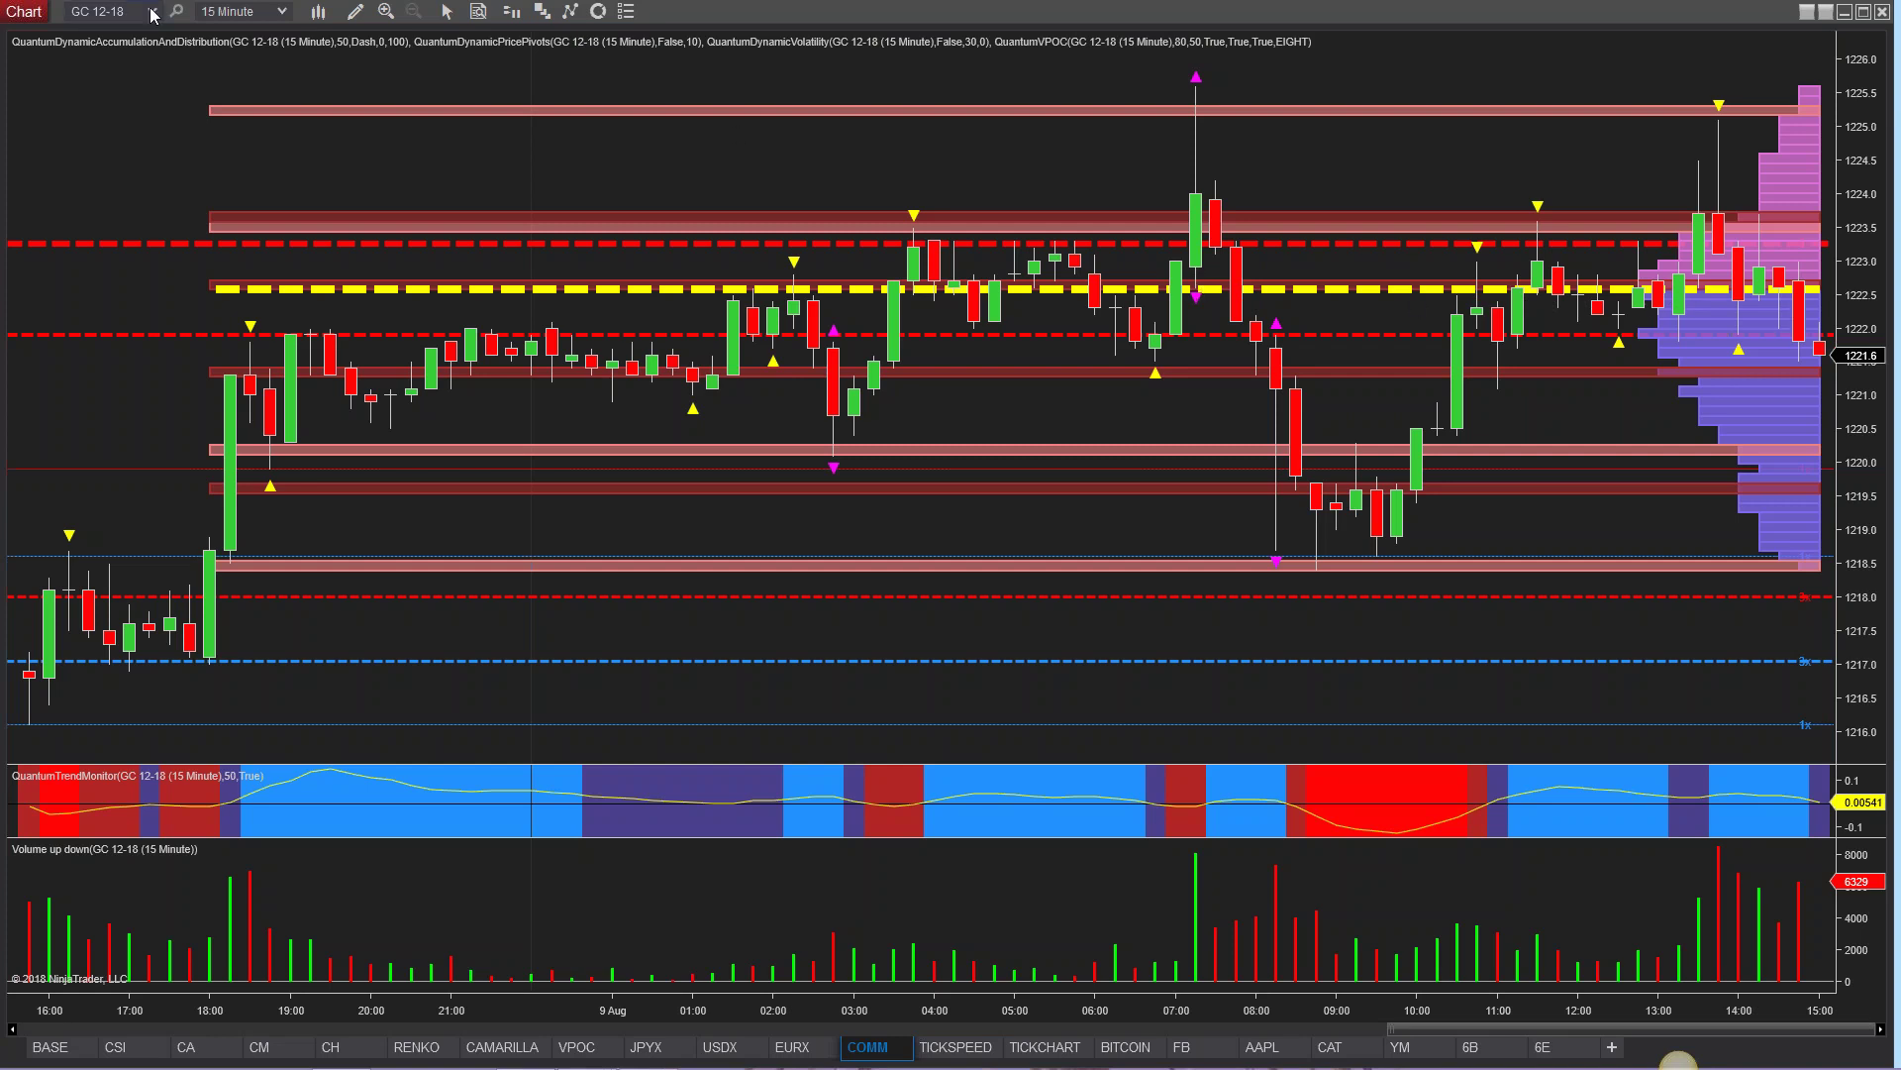
Step: Change the GC 12-18 chart interval from 15-minute to Day 1 bars
{"action": "left_click", "coordinate": [283, 13]}
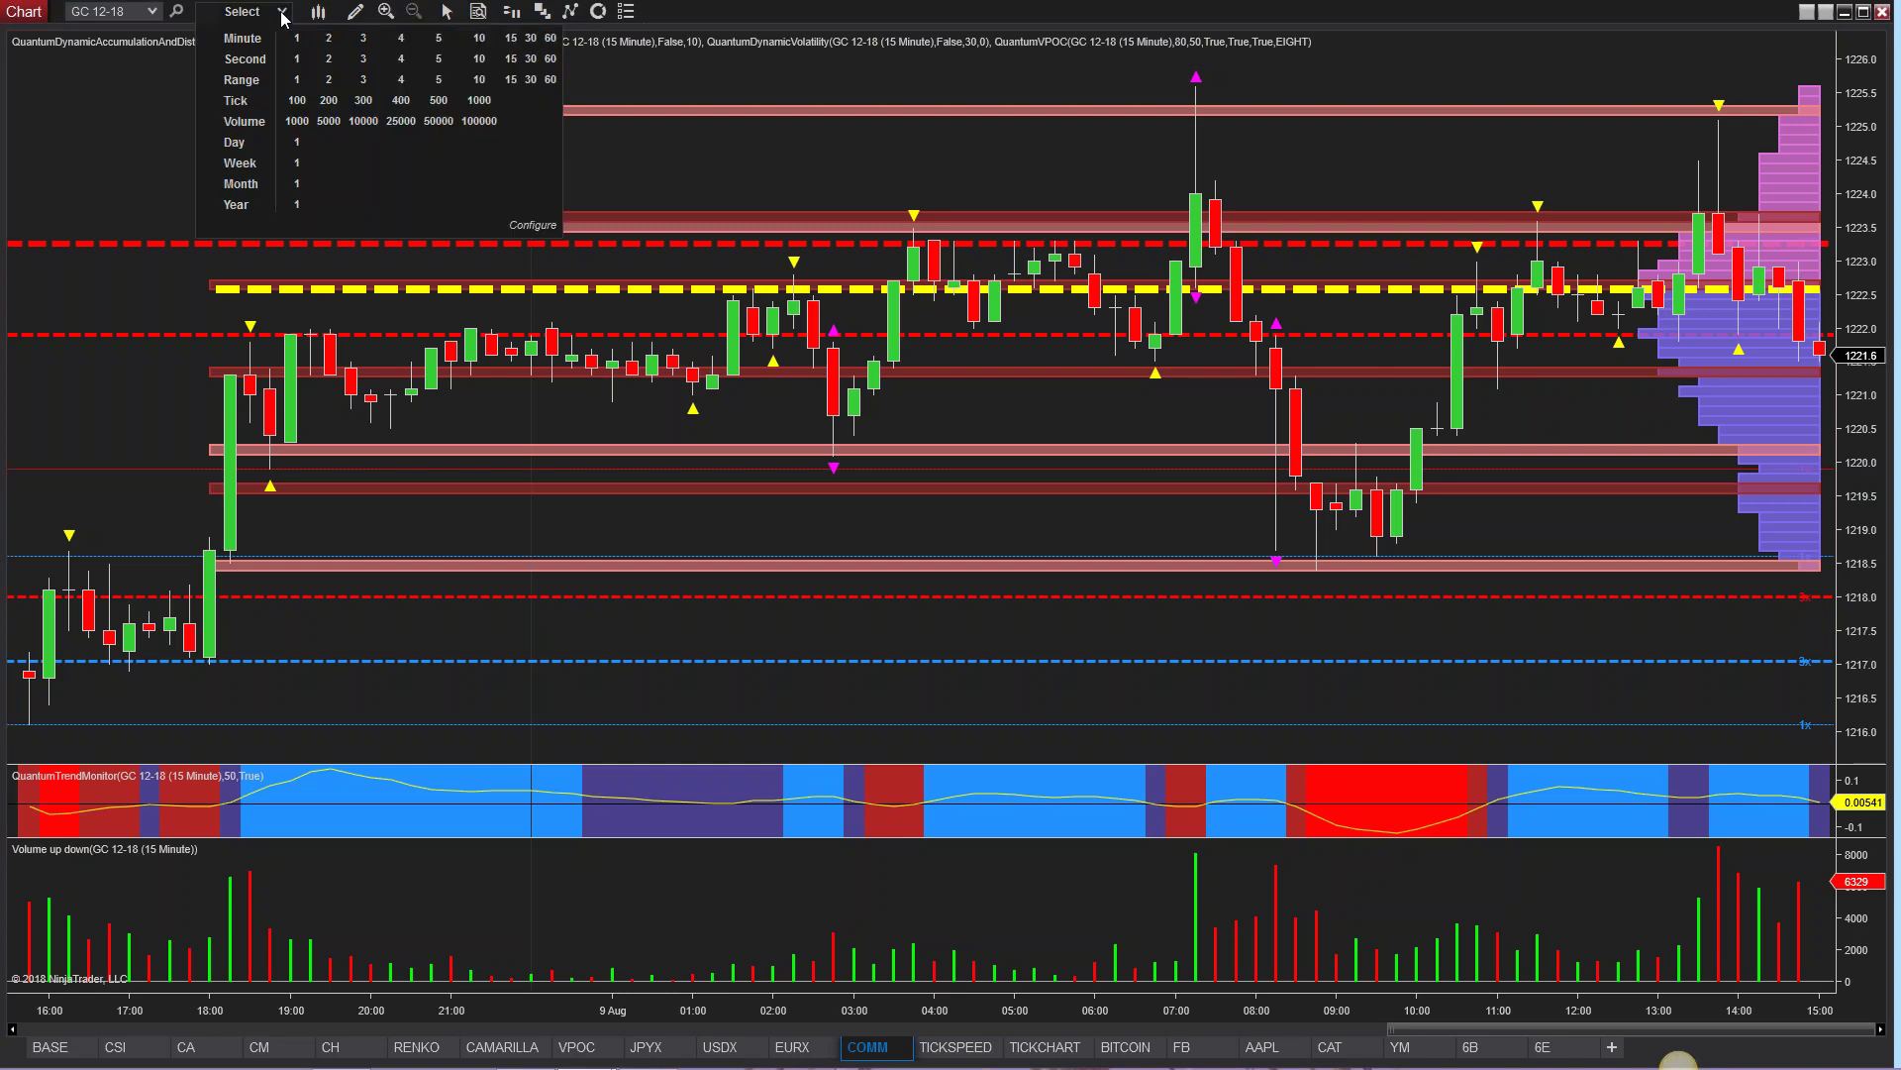
{"action": "left_click", "coordinate": [298, 146]}
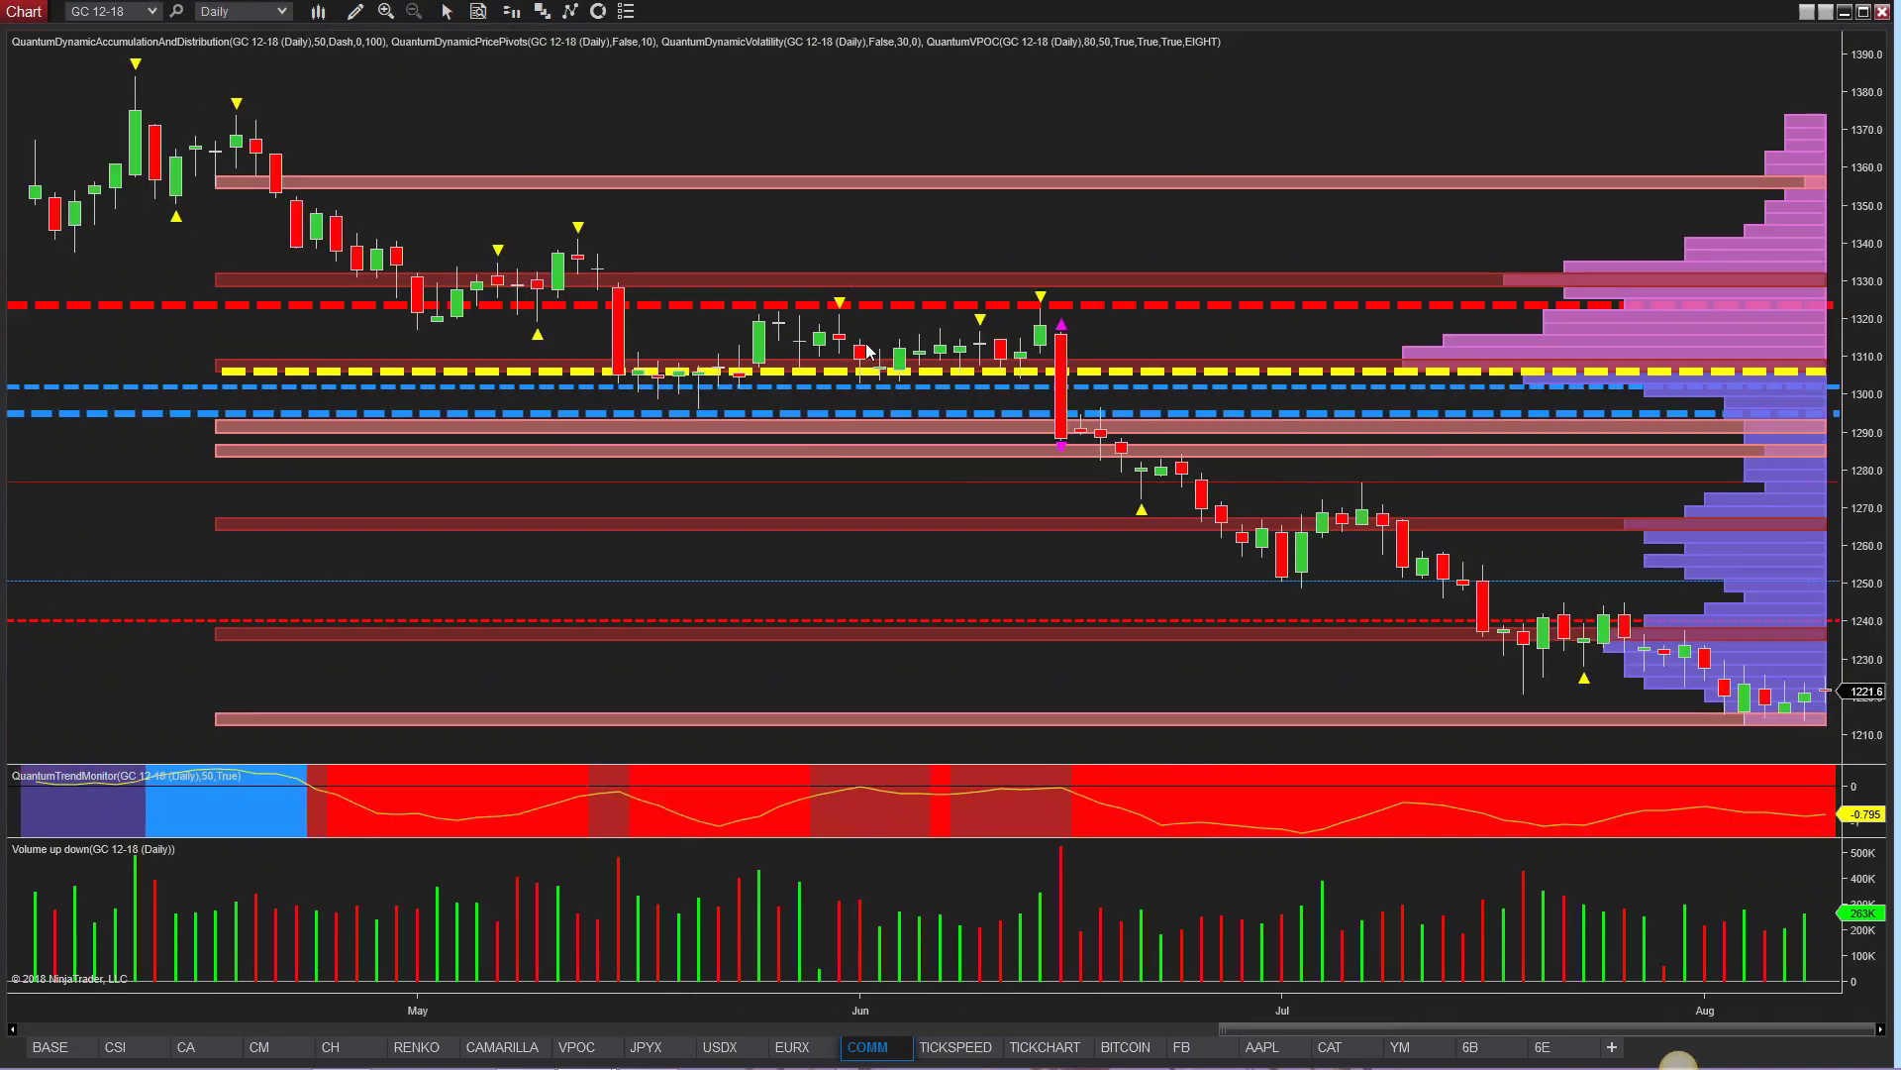
Step: Stretch the daily GC bars to show recent weeks, with gold near 1221.8
{"action": "left_click_drag", "start_coordinate": [1517, 1004], "coordinate": [1028, 981]}
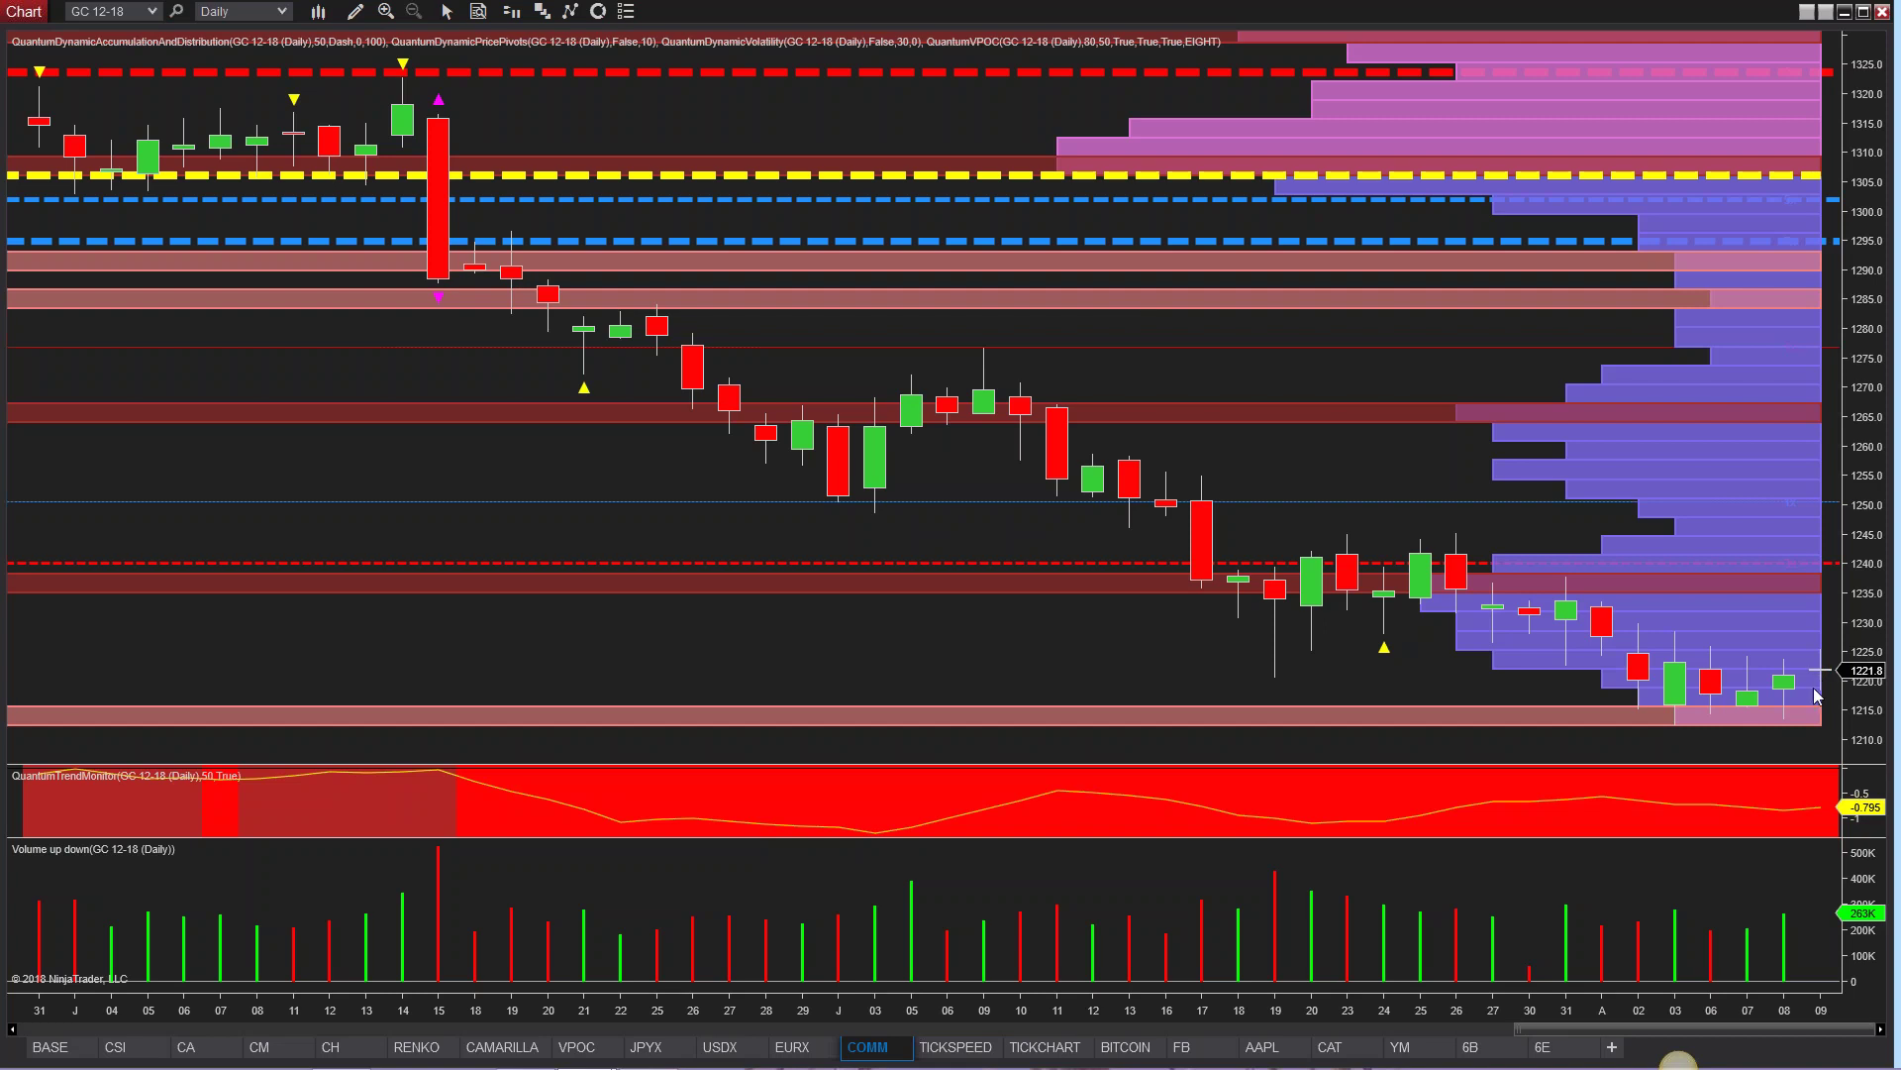
Step: Compress the daily GC bars so the chart spans late April to early August
{"action": "left_click_drag", "start_coordinate": [1507, 1019], "coordinate": [1684, 1006]}
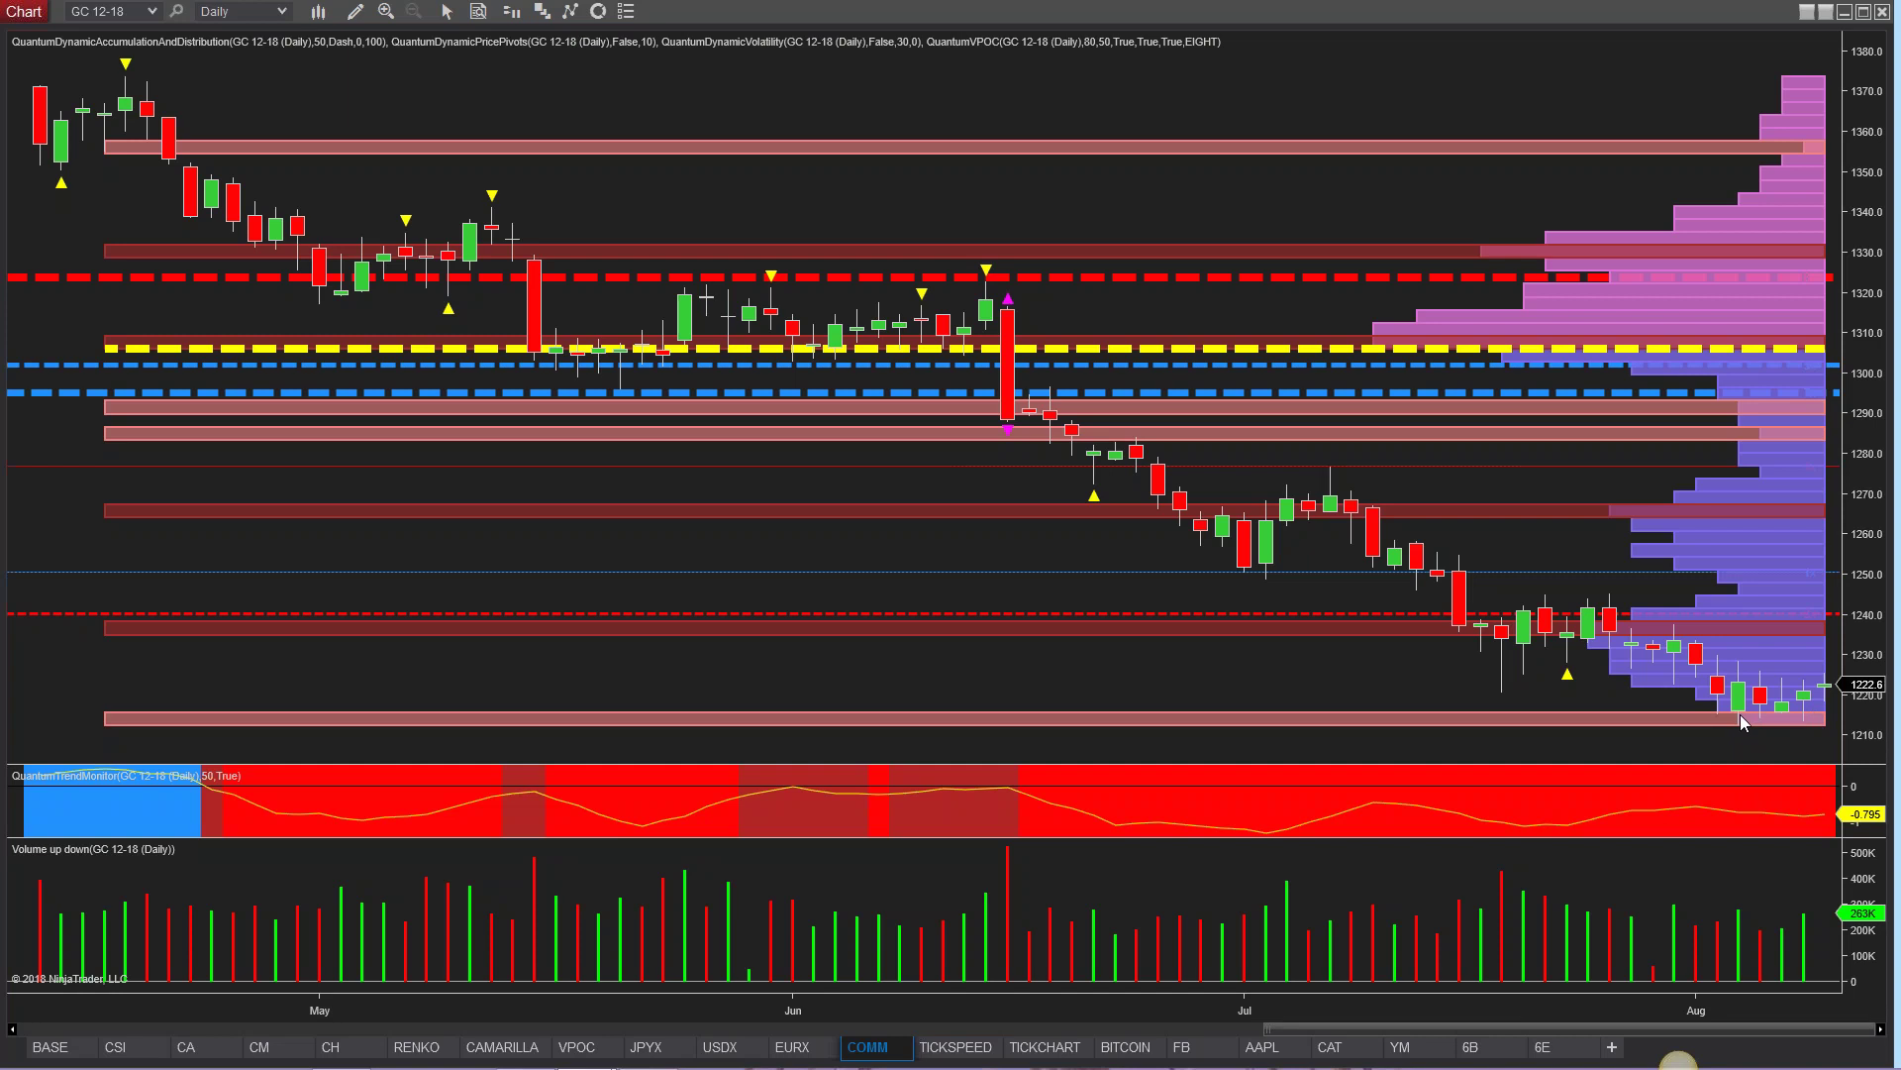
Step: Change the GC 12-18 chart interval from Day 1 to 5-minute bars
{"action": "left_click", "coordinate": [282, 12]}
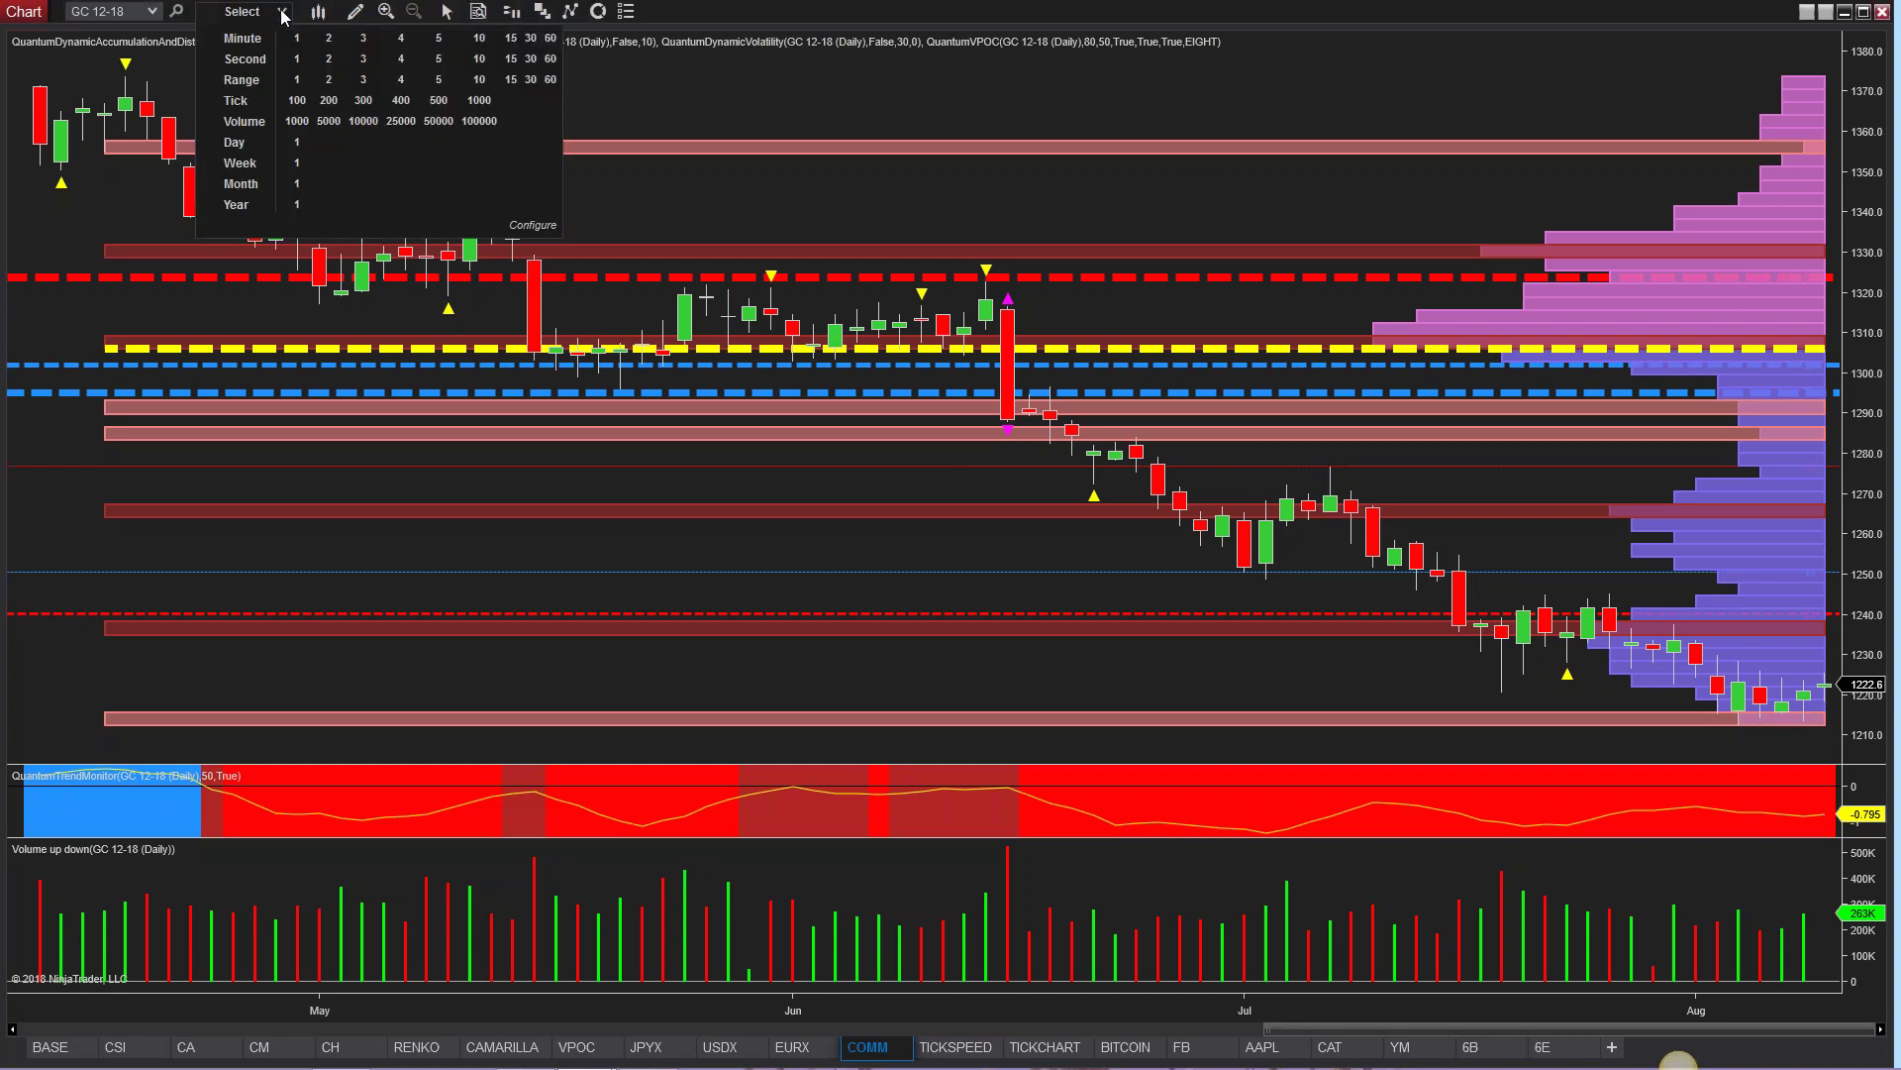
{"action": "left_click", "coordinate": [438, 38]}
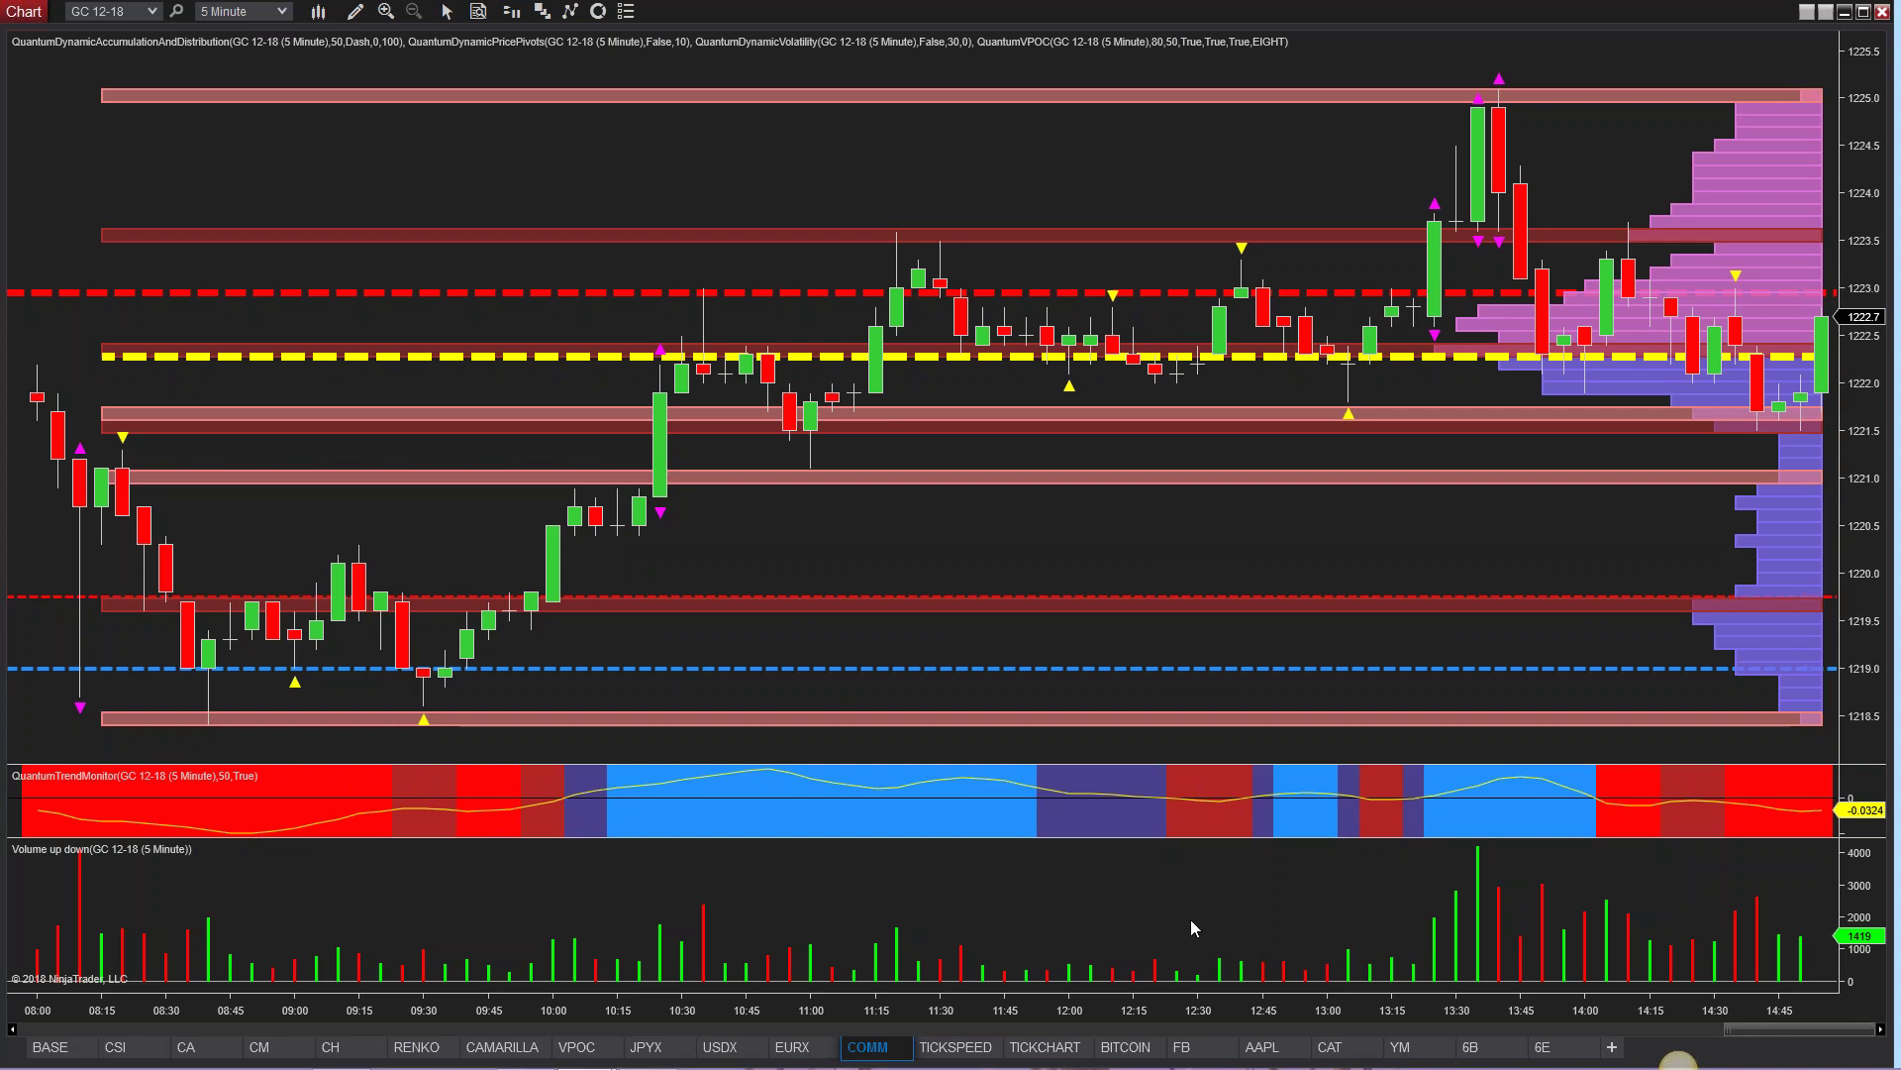
Step: Switch the chart window to the YM 09-18 5-minute chart
{"action": "left_click", "coordinate": [1400, 1047]}
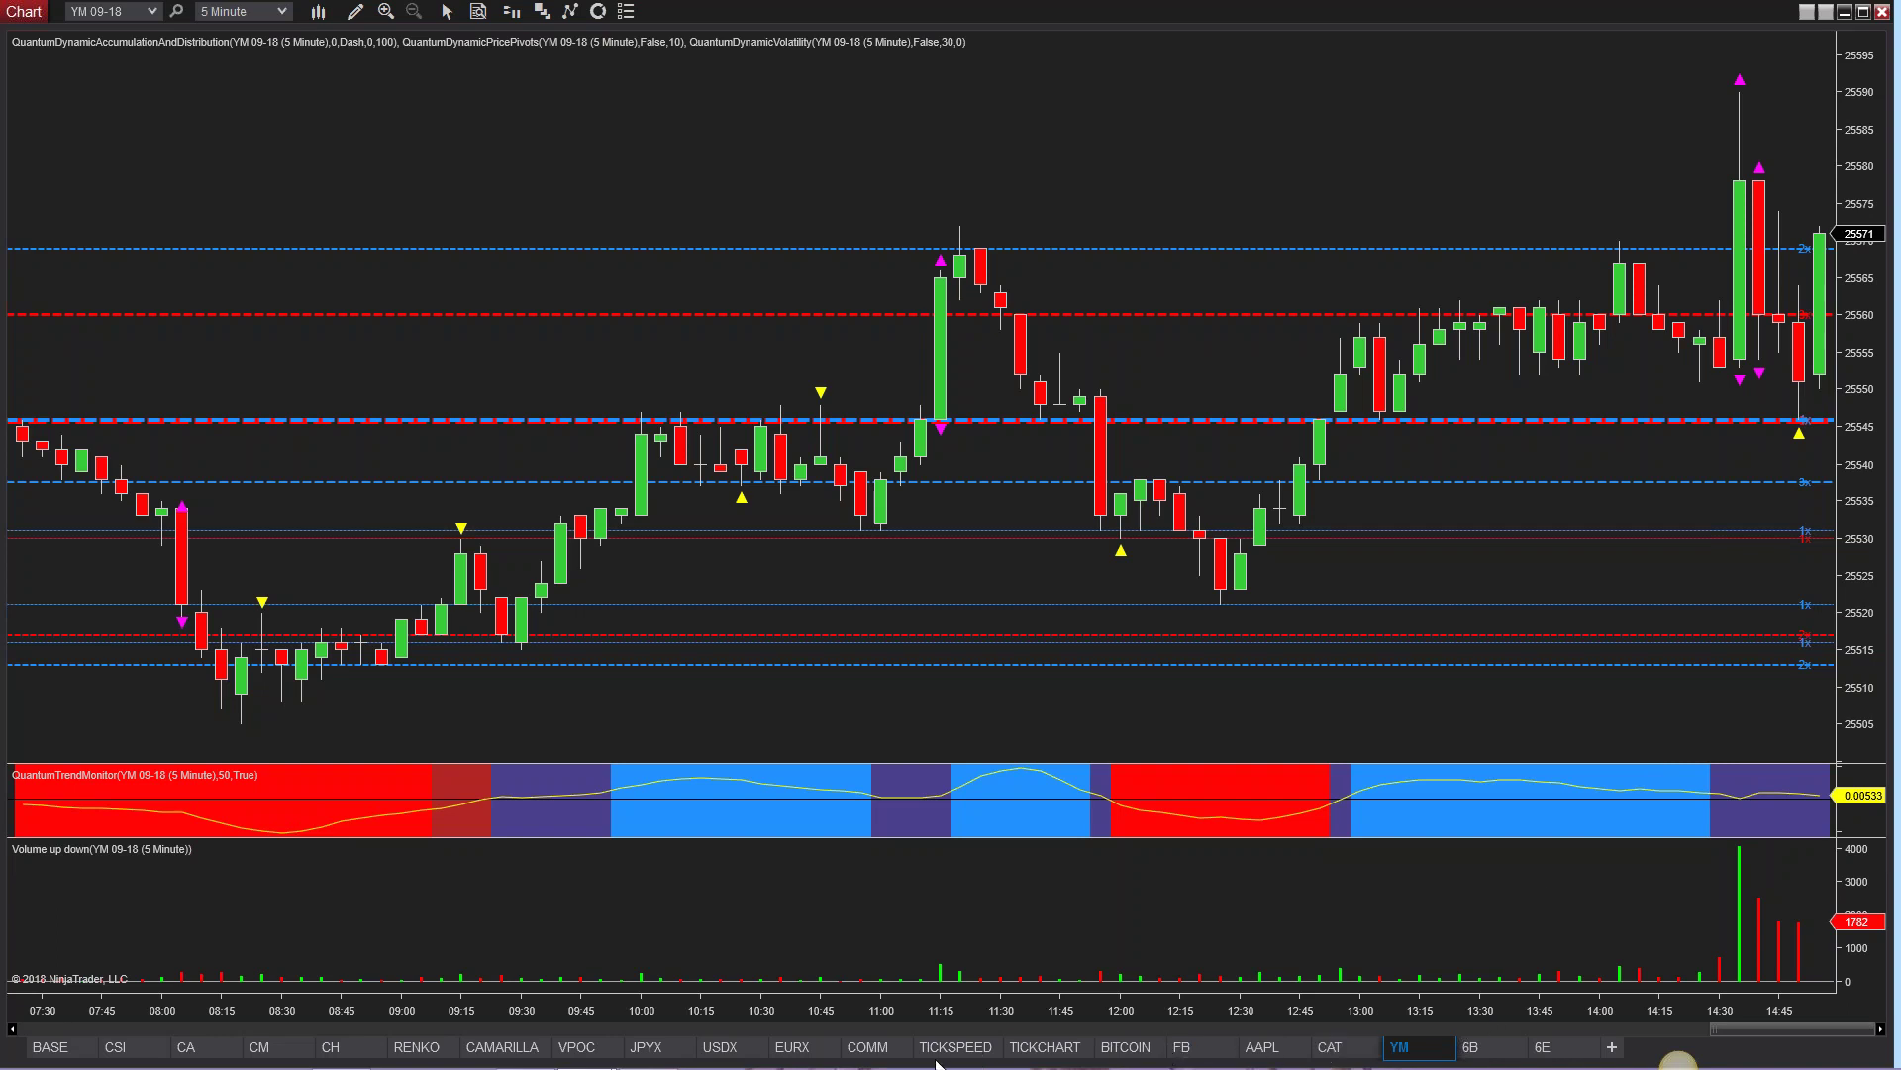
Step: Cycle through the GC and YM charts, ending on the FB daily chart
{"action": "left_click", "coordinate": [867, 1047]}
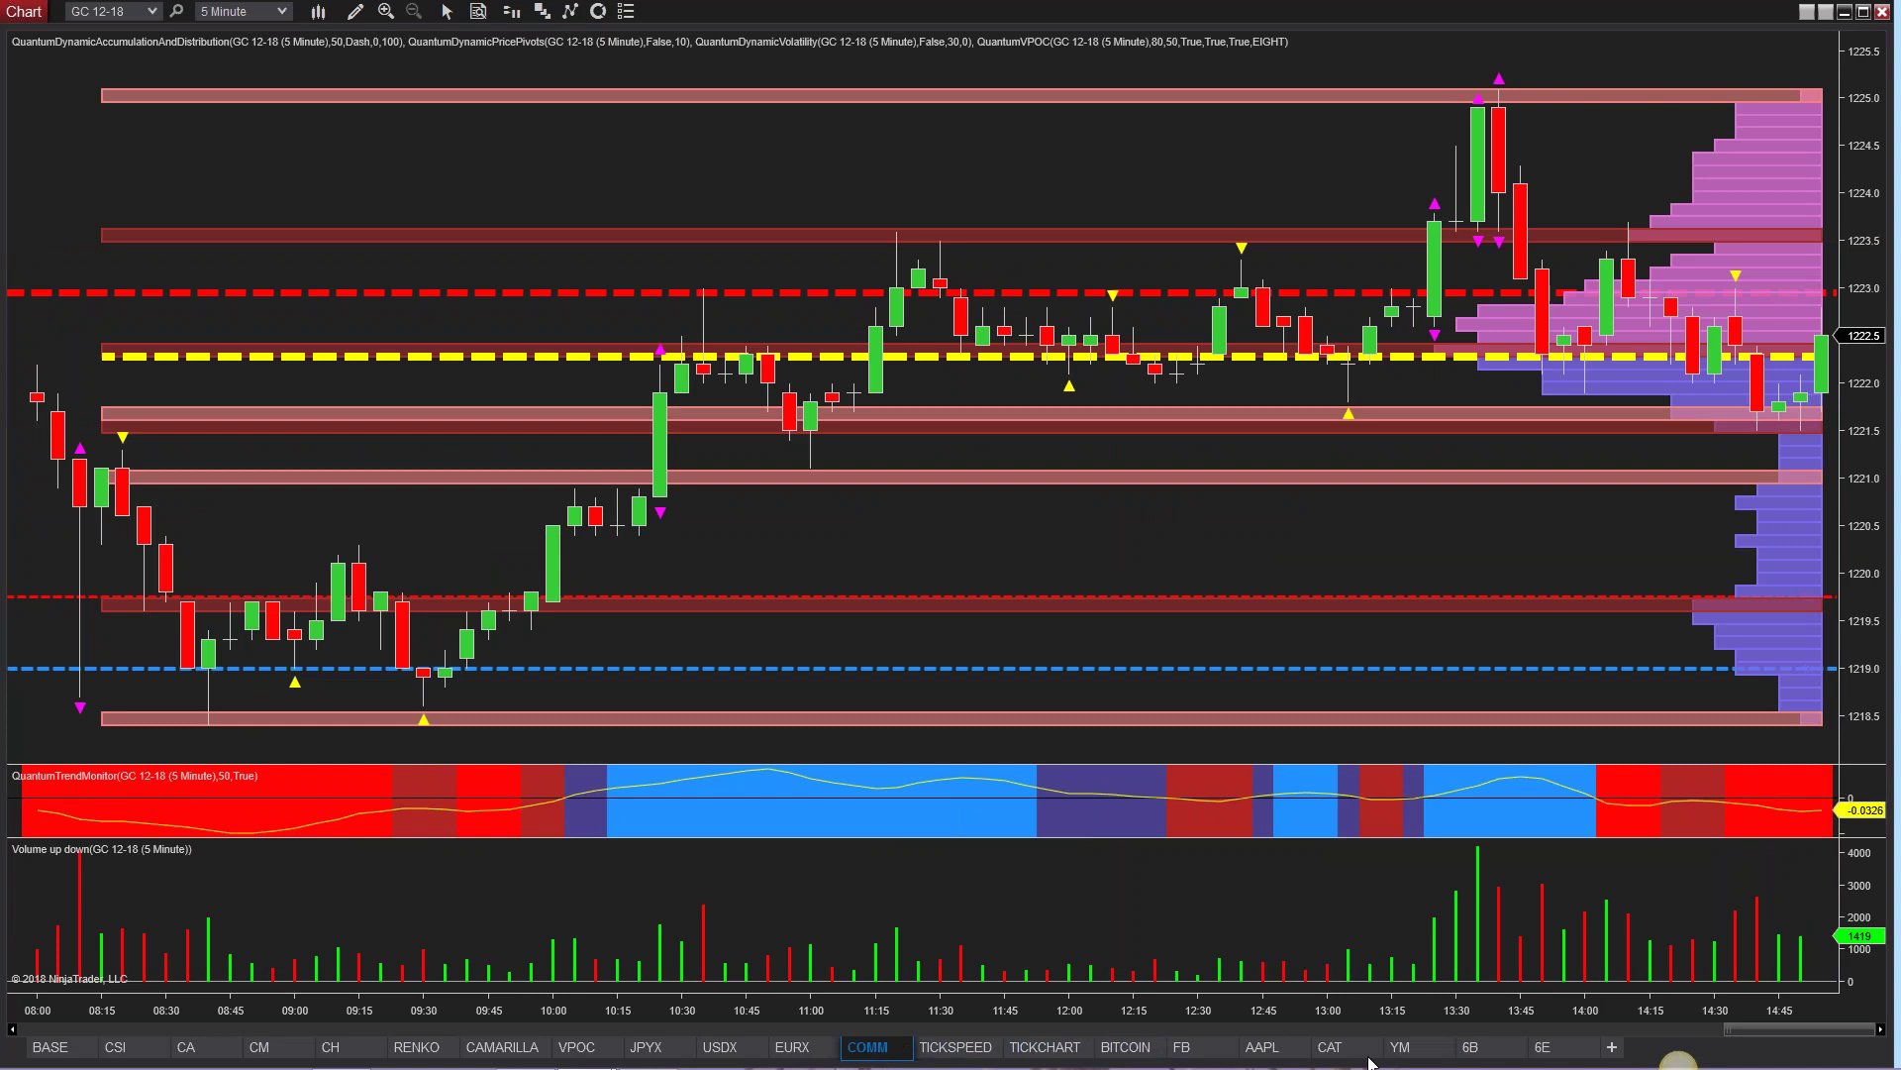
{"action": "left_click", "coordinate": [1412, 1052]}
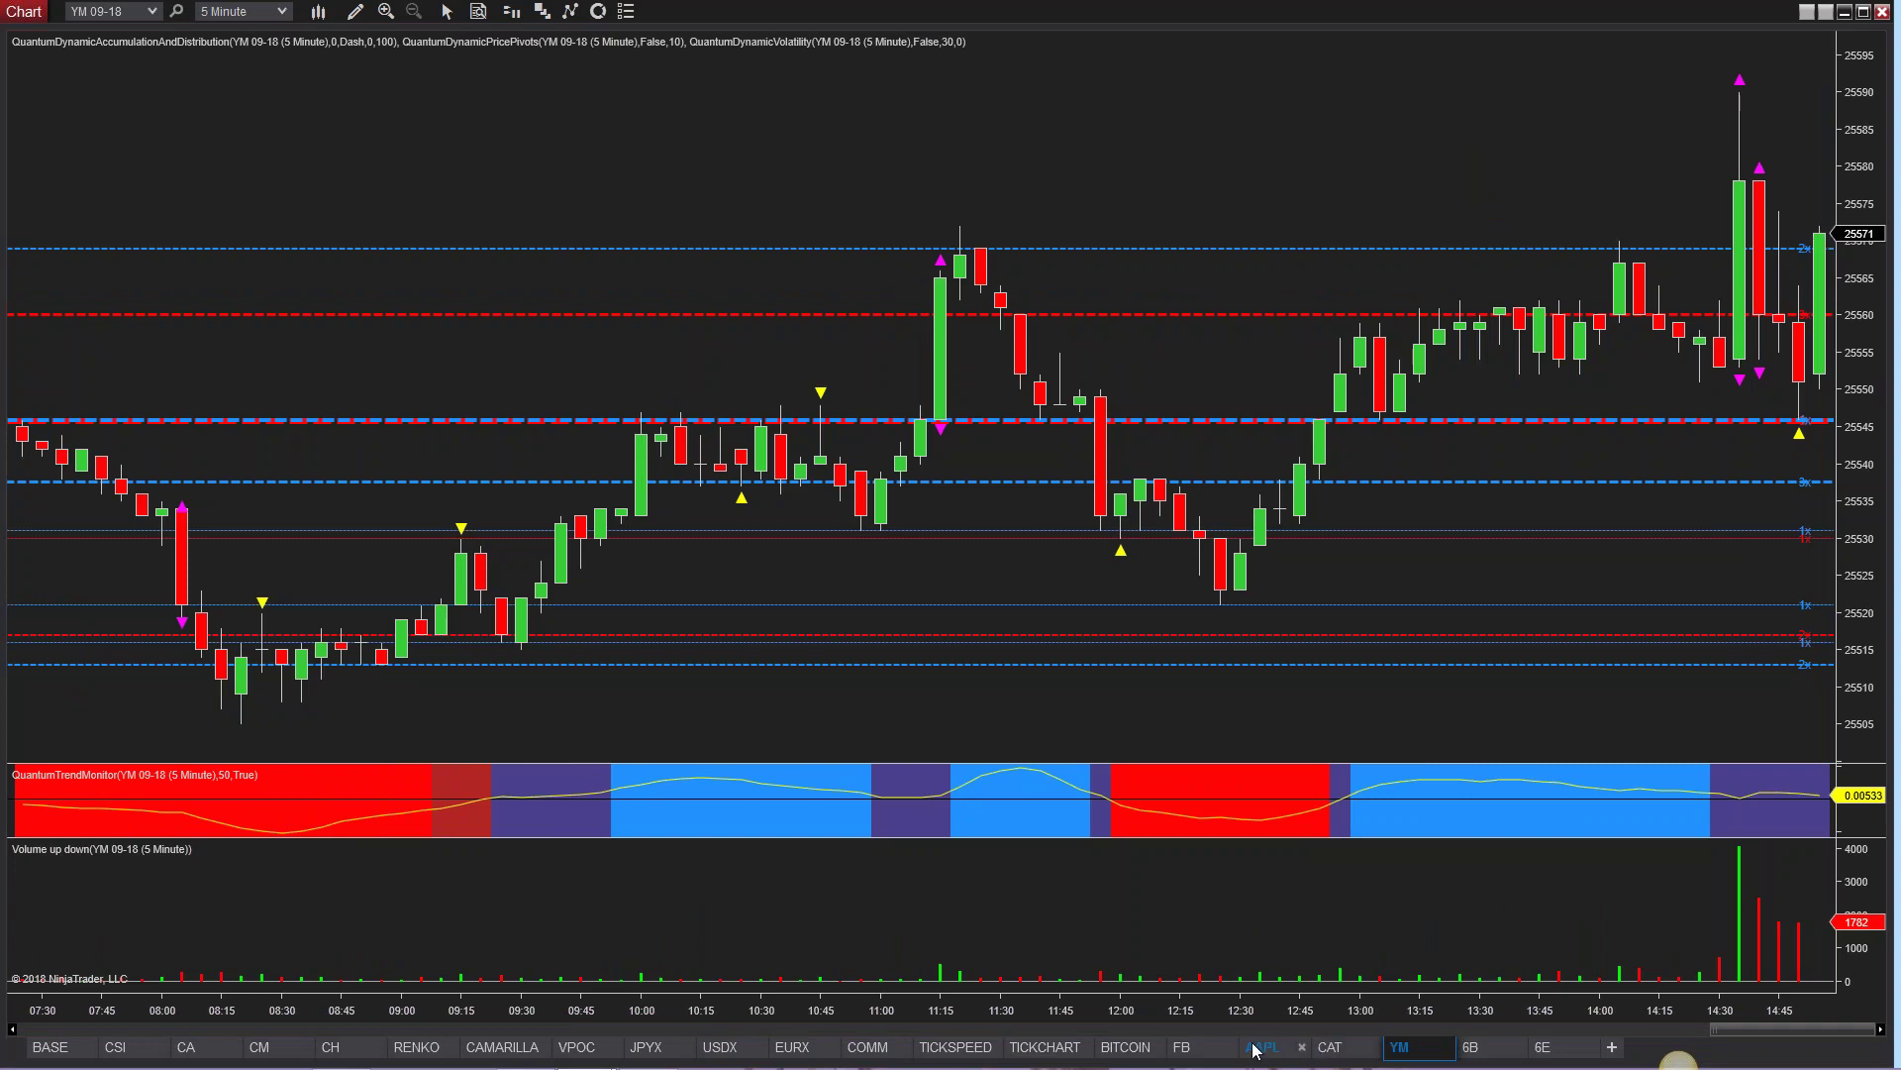
{"action": "left_click", "coordinate": [1193, 1052]}
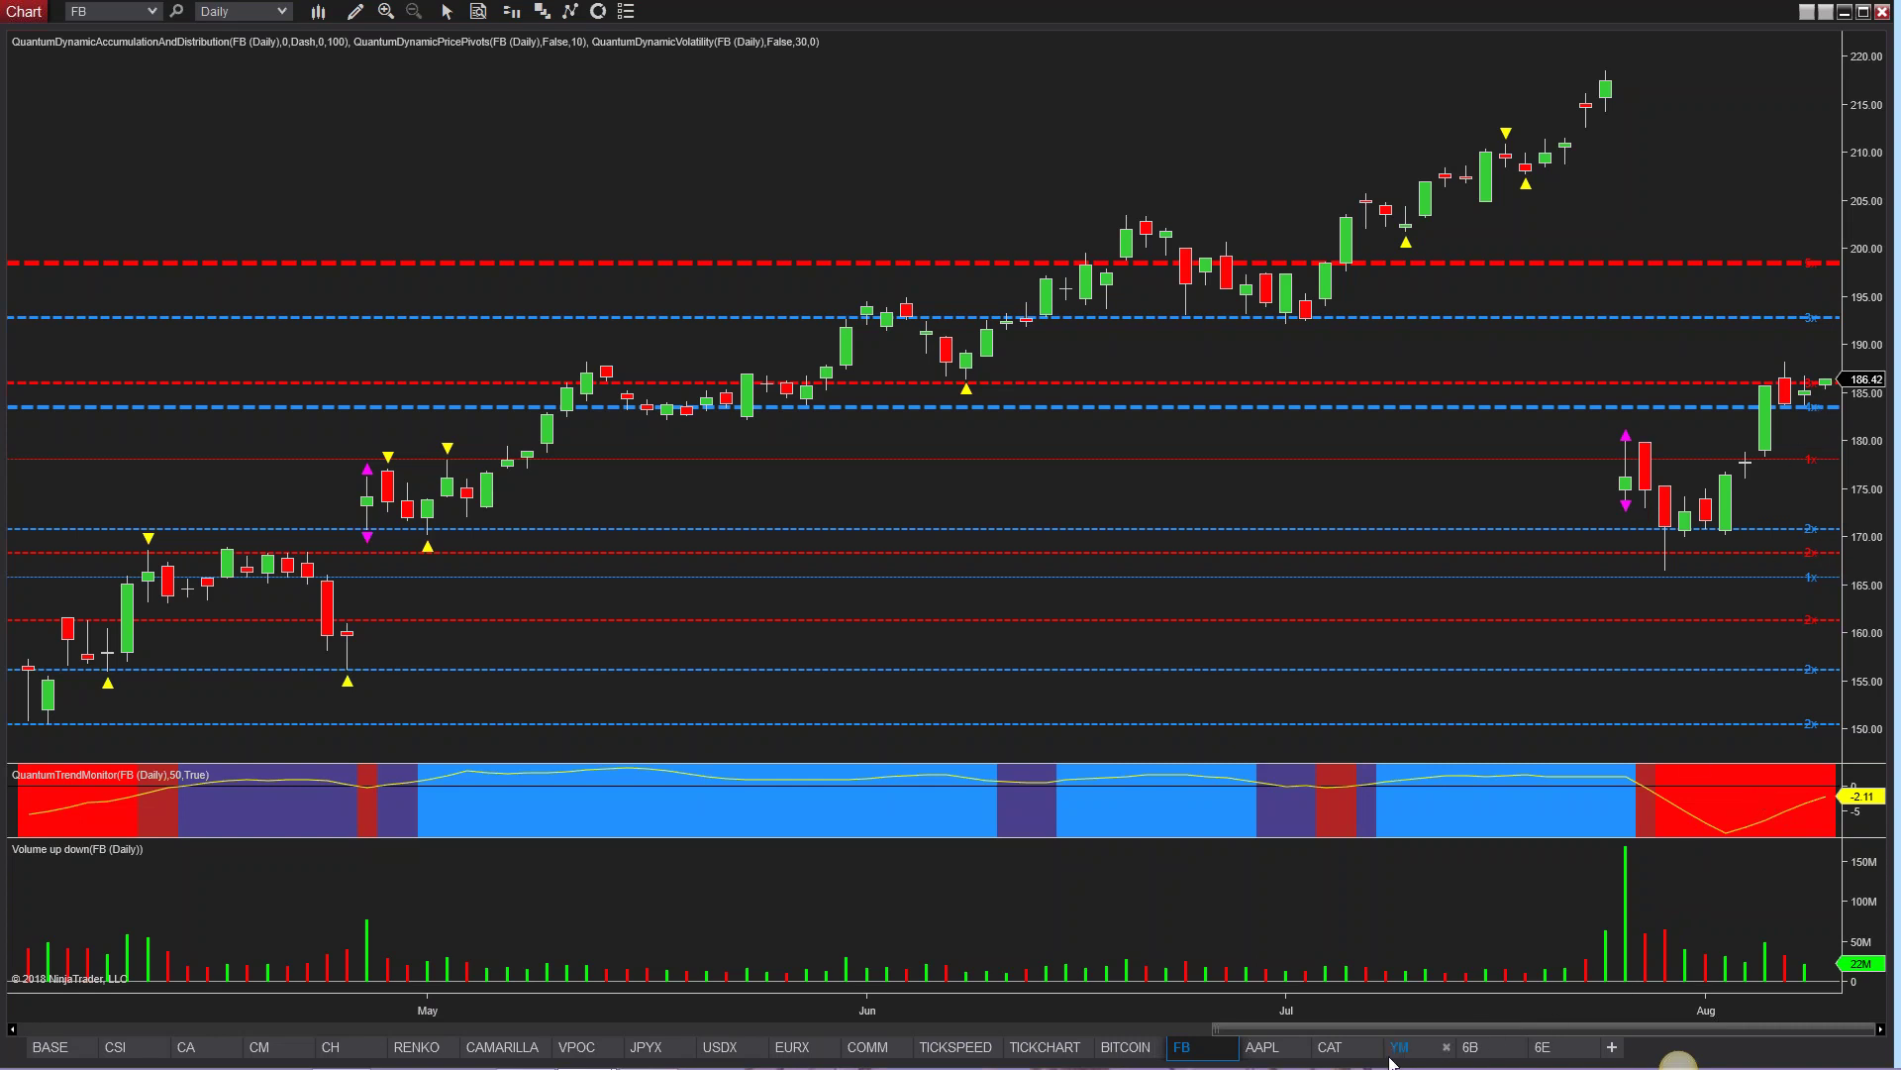
Step: Switch from the FB daily chart to the AAPL monthly chart
{"action": "left_click", "coordinate": [1263, 1048]}
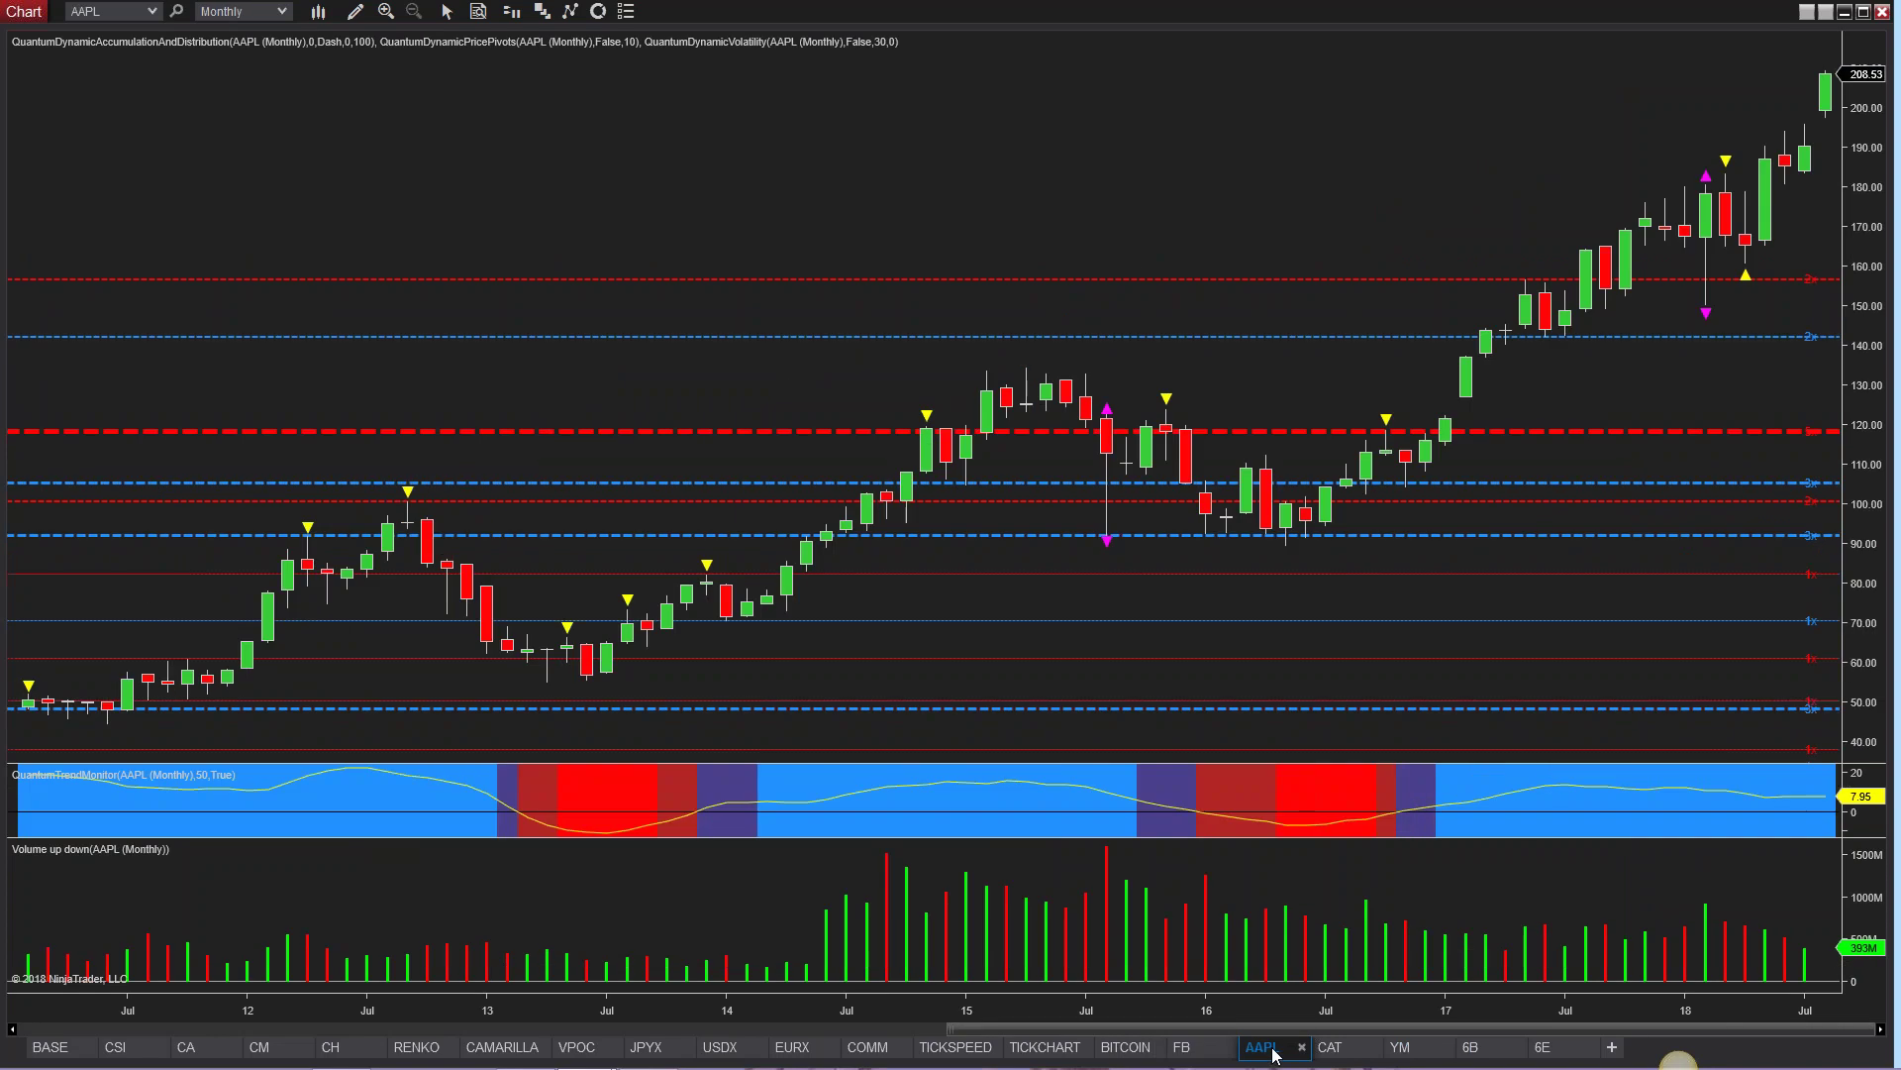
Step: Switch from AAPL Monthly to the CAT 5-minute chart
{"action": "left_click", "coordinate": [1331, 1049]}
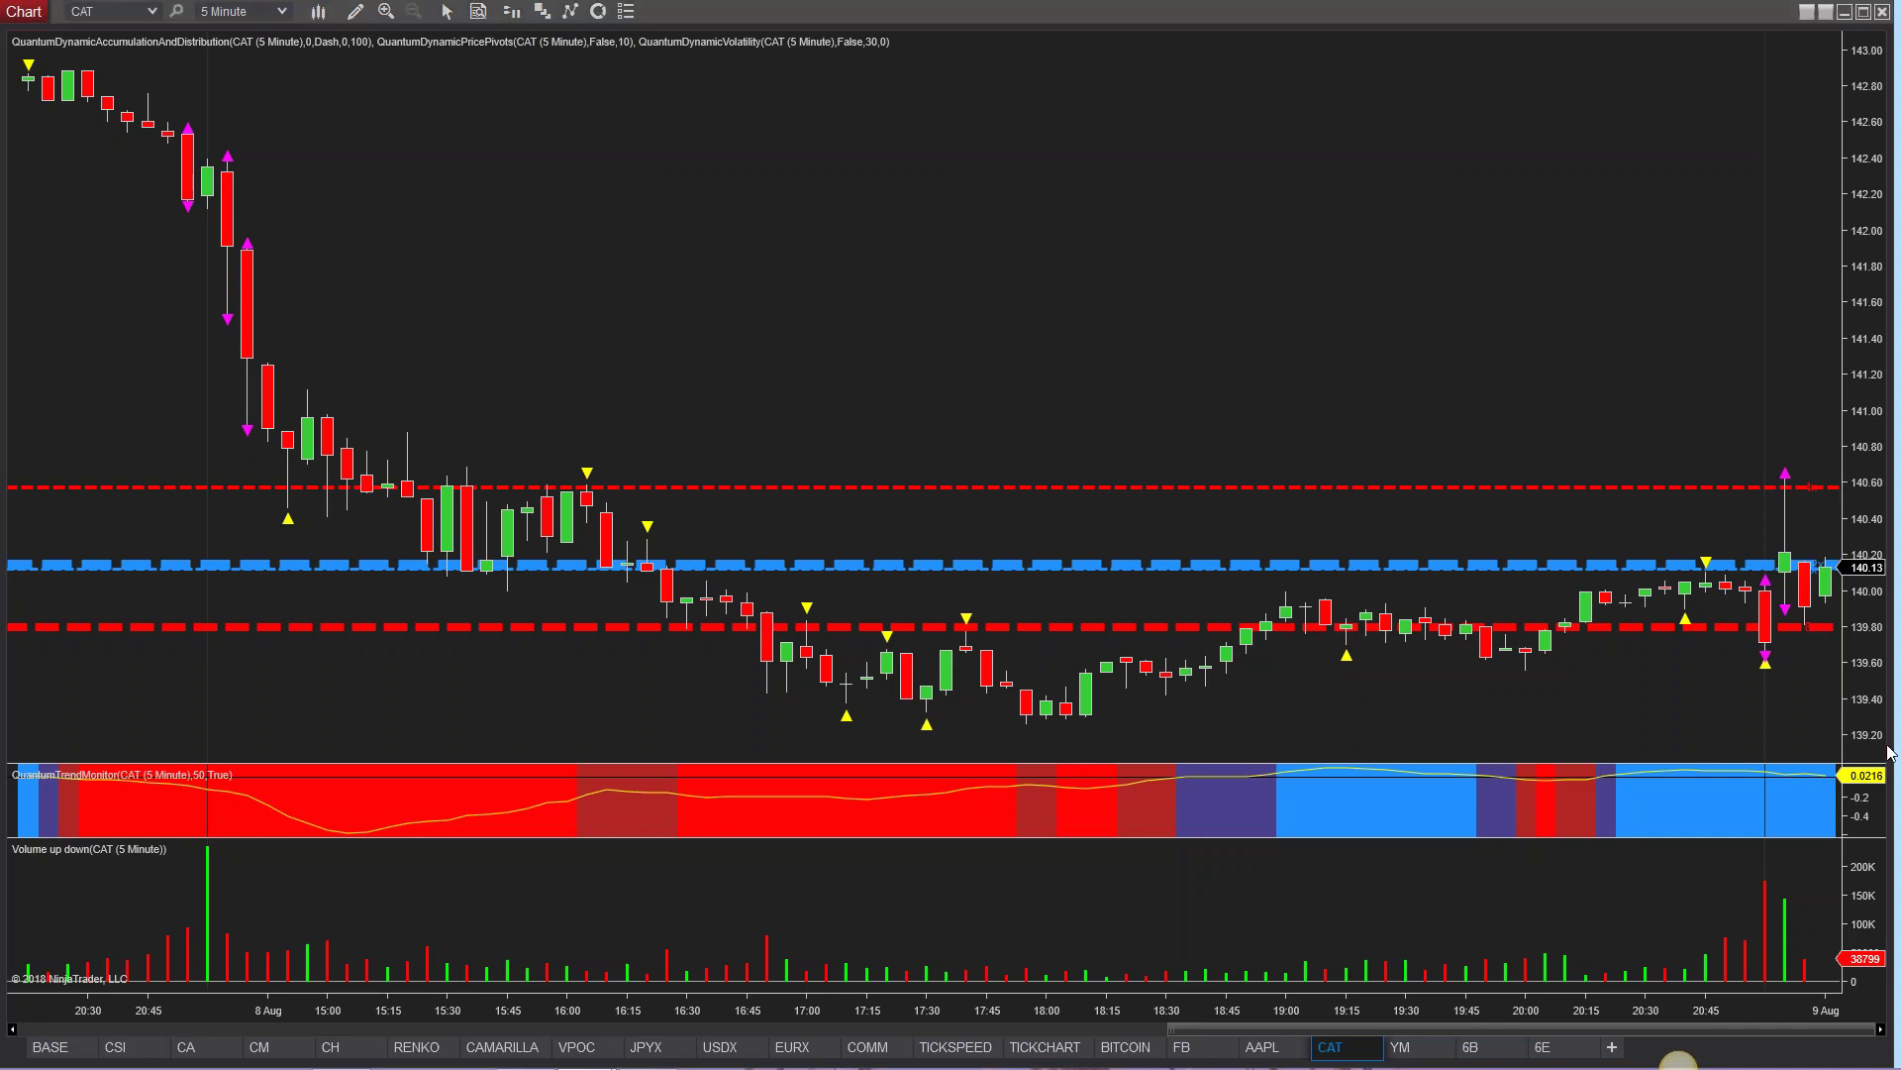
Step: Switch to the 6B 09-18 daily chart, priced near 1.2898
{"action": "left_click", "coordinate": [1473, 1048]}
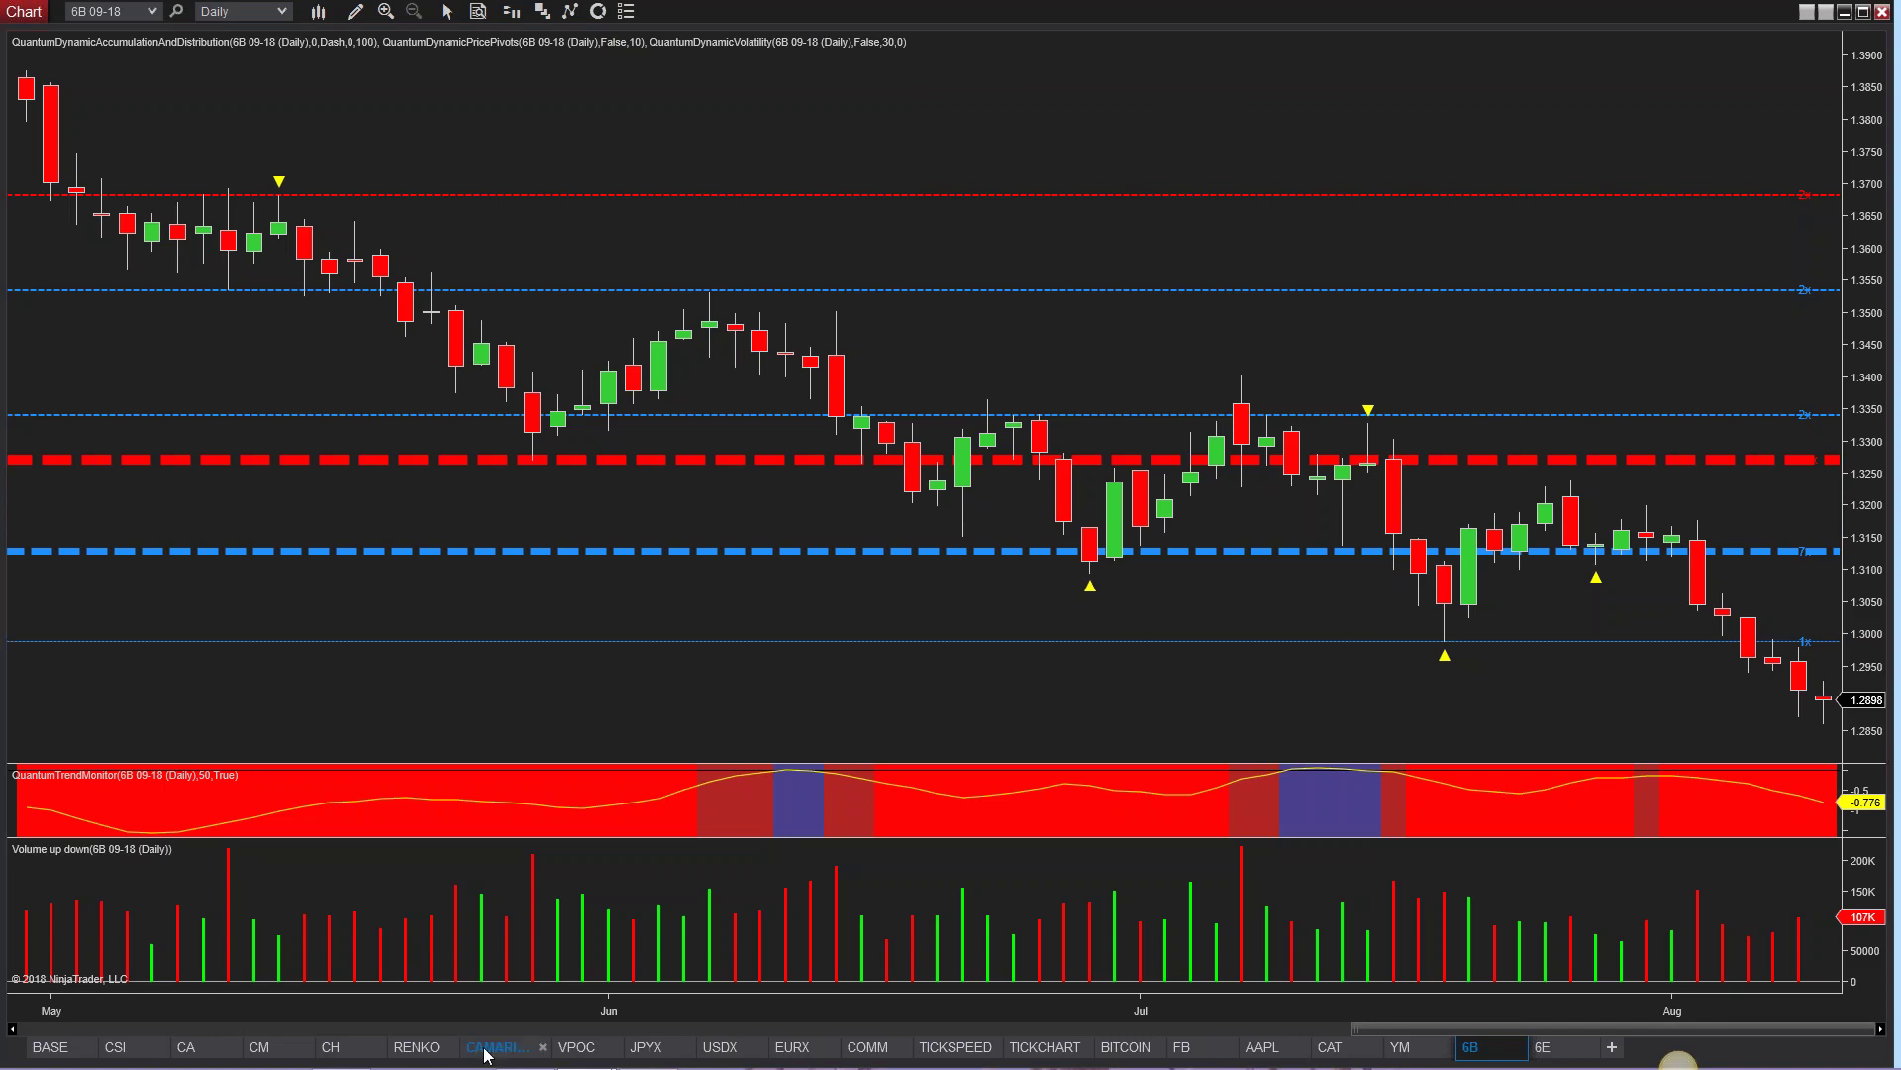
Step: View the EURJPY Renko, ES tick-speed and ES 144-tick charts, then YM 5-minute
{"action": "left_click", "coordinate": [434, 1053]}
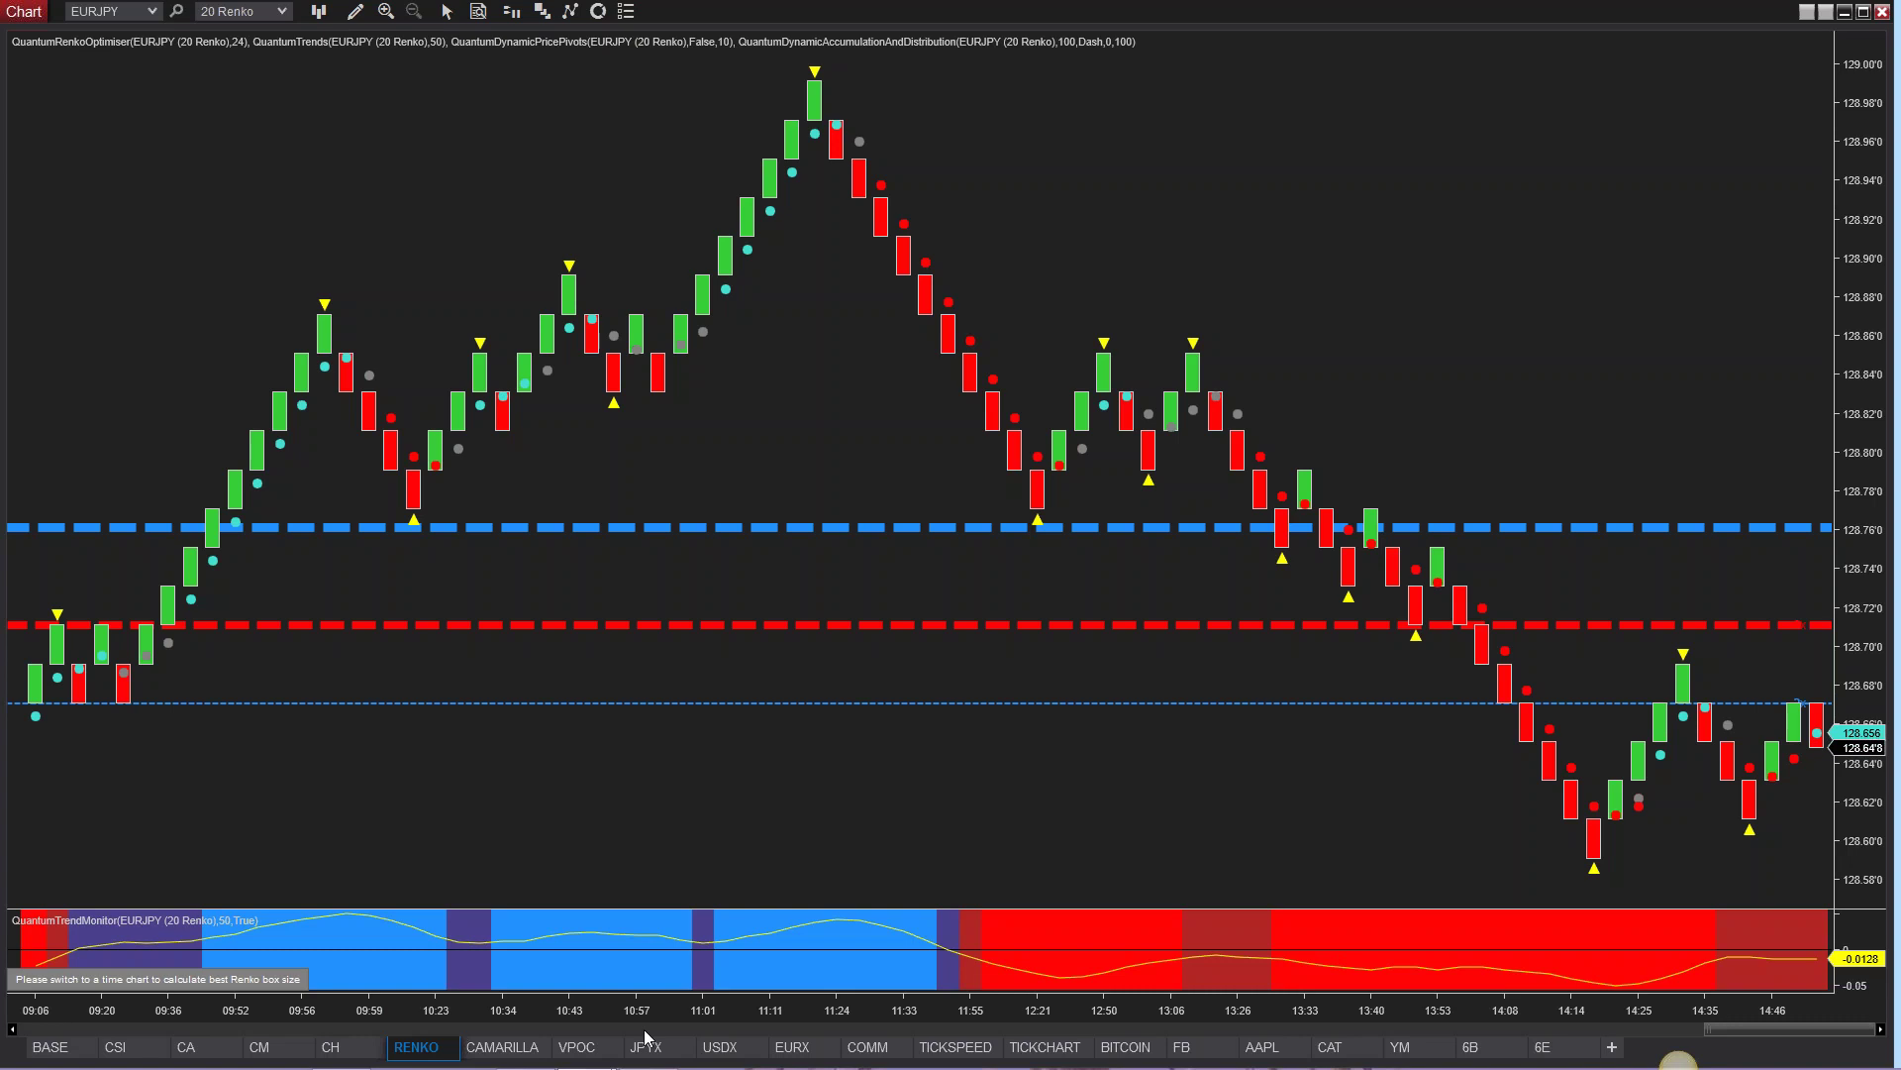
{"action": "left_click", "coordinate": [953, 1053]}
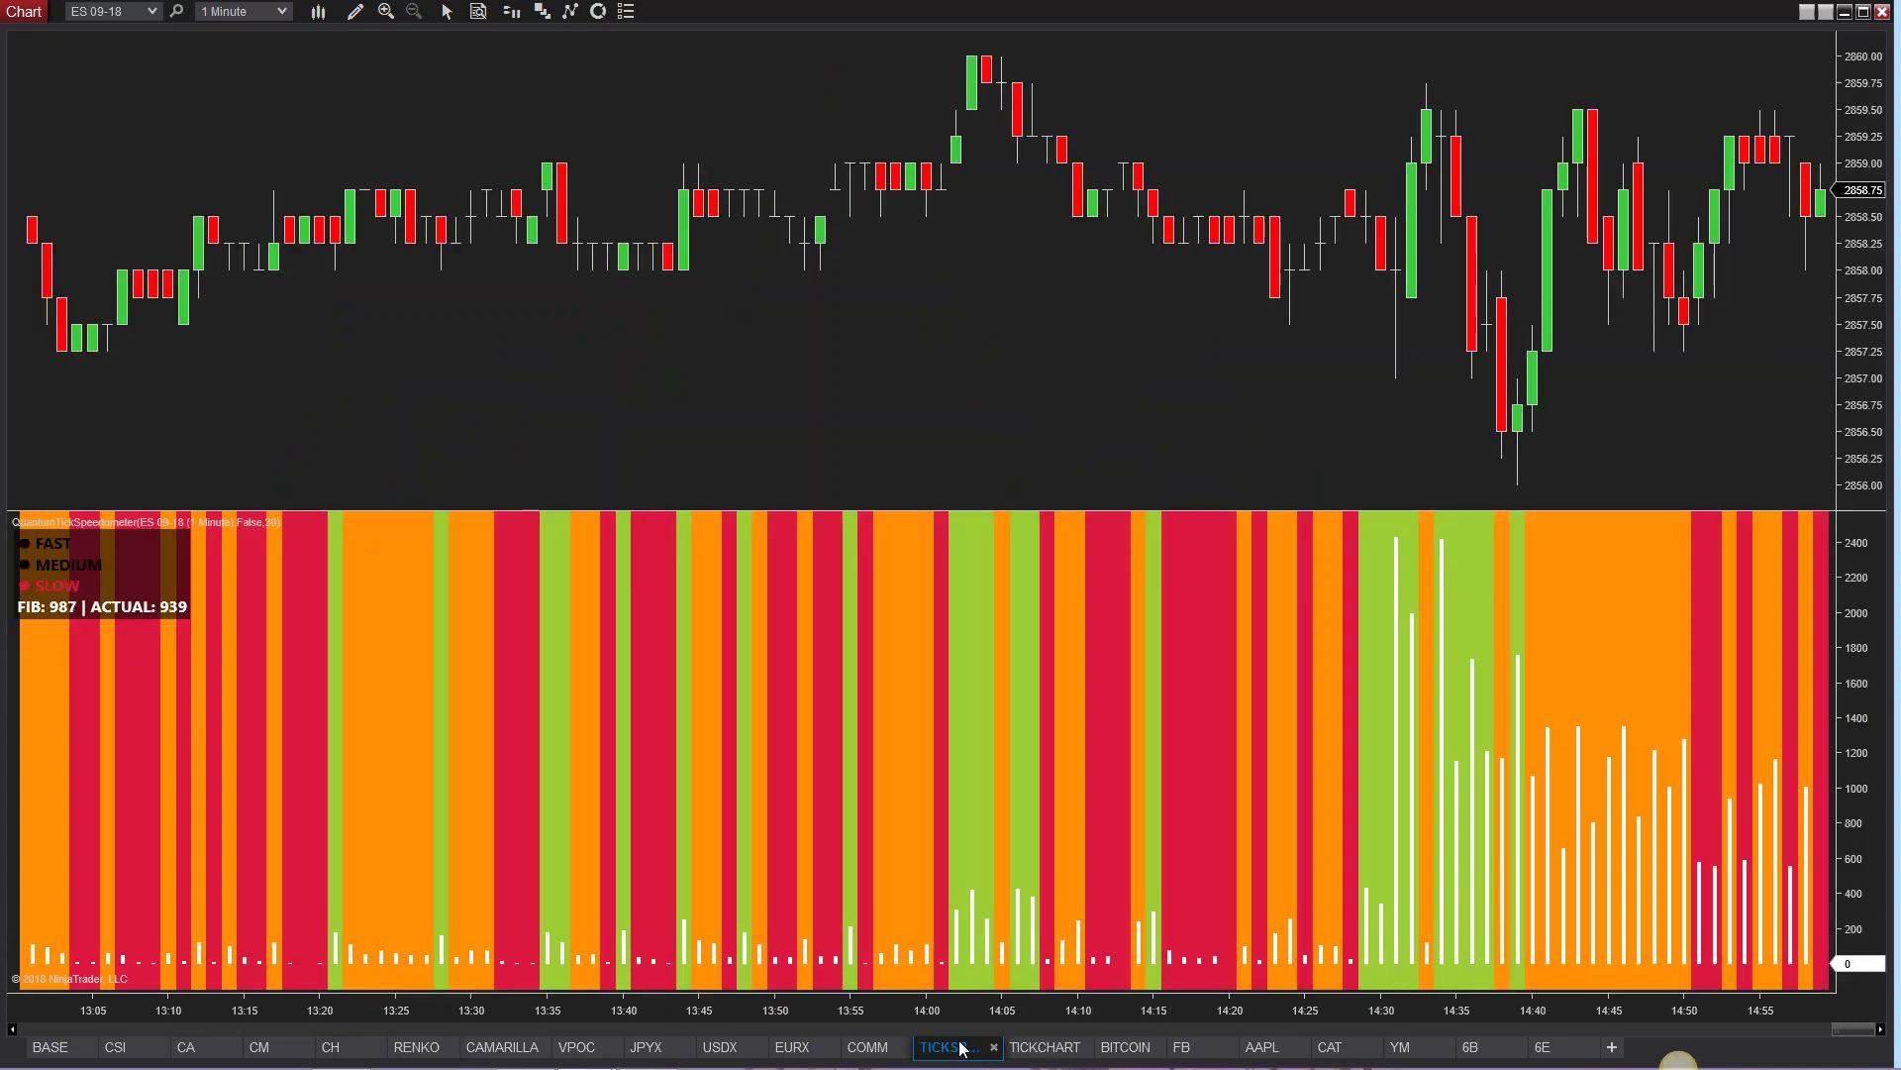
{"action": "left_click", "coordinate": [1040, 1048]}
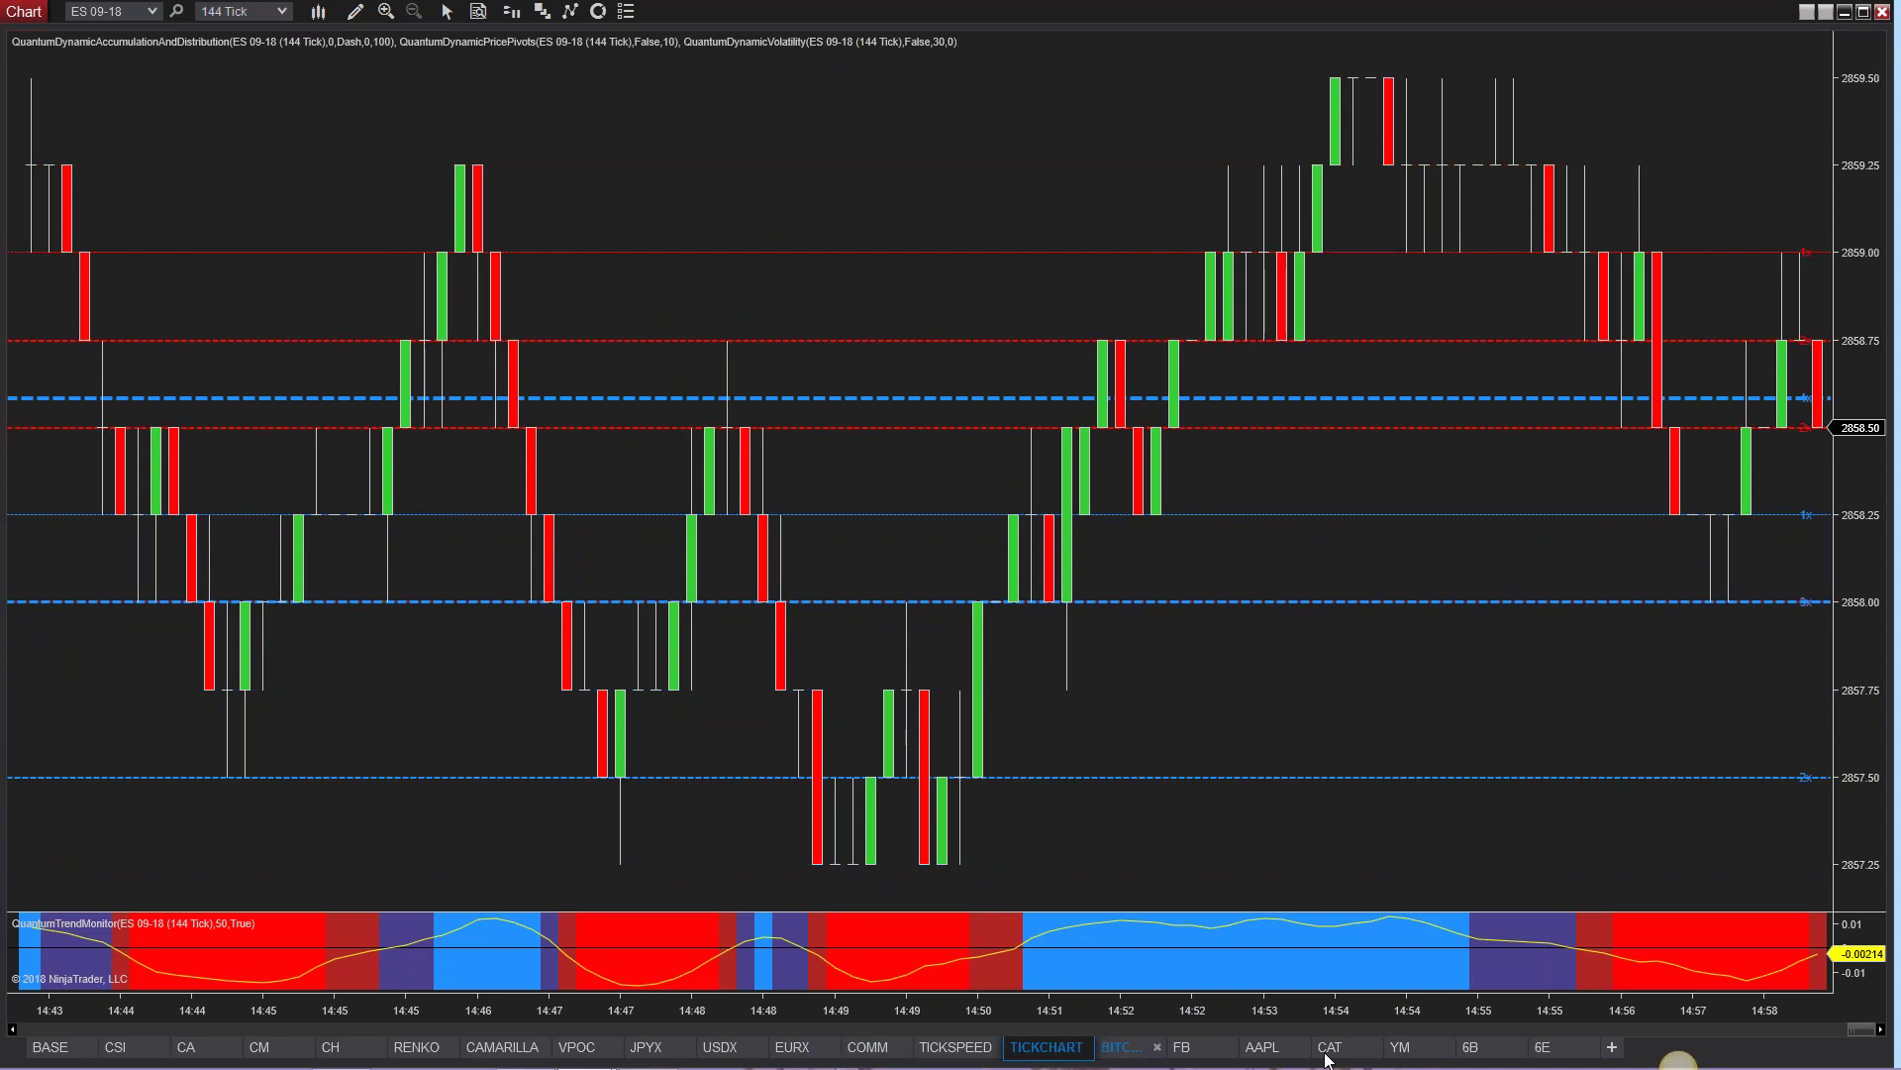
{"action": "left_click", "coordinate": [1413, 1051]}
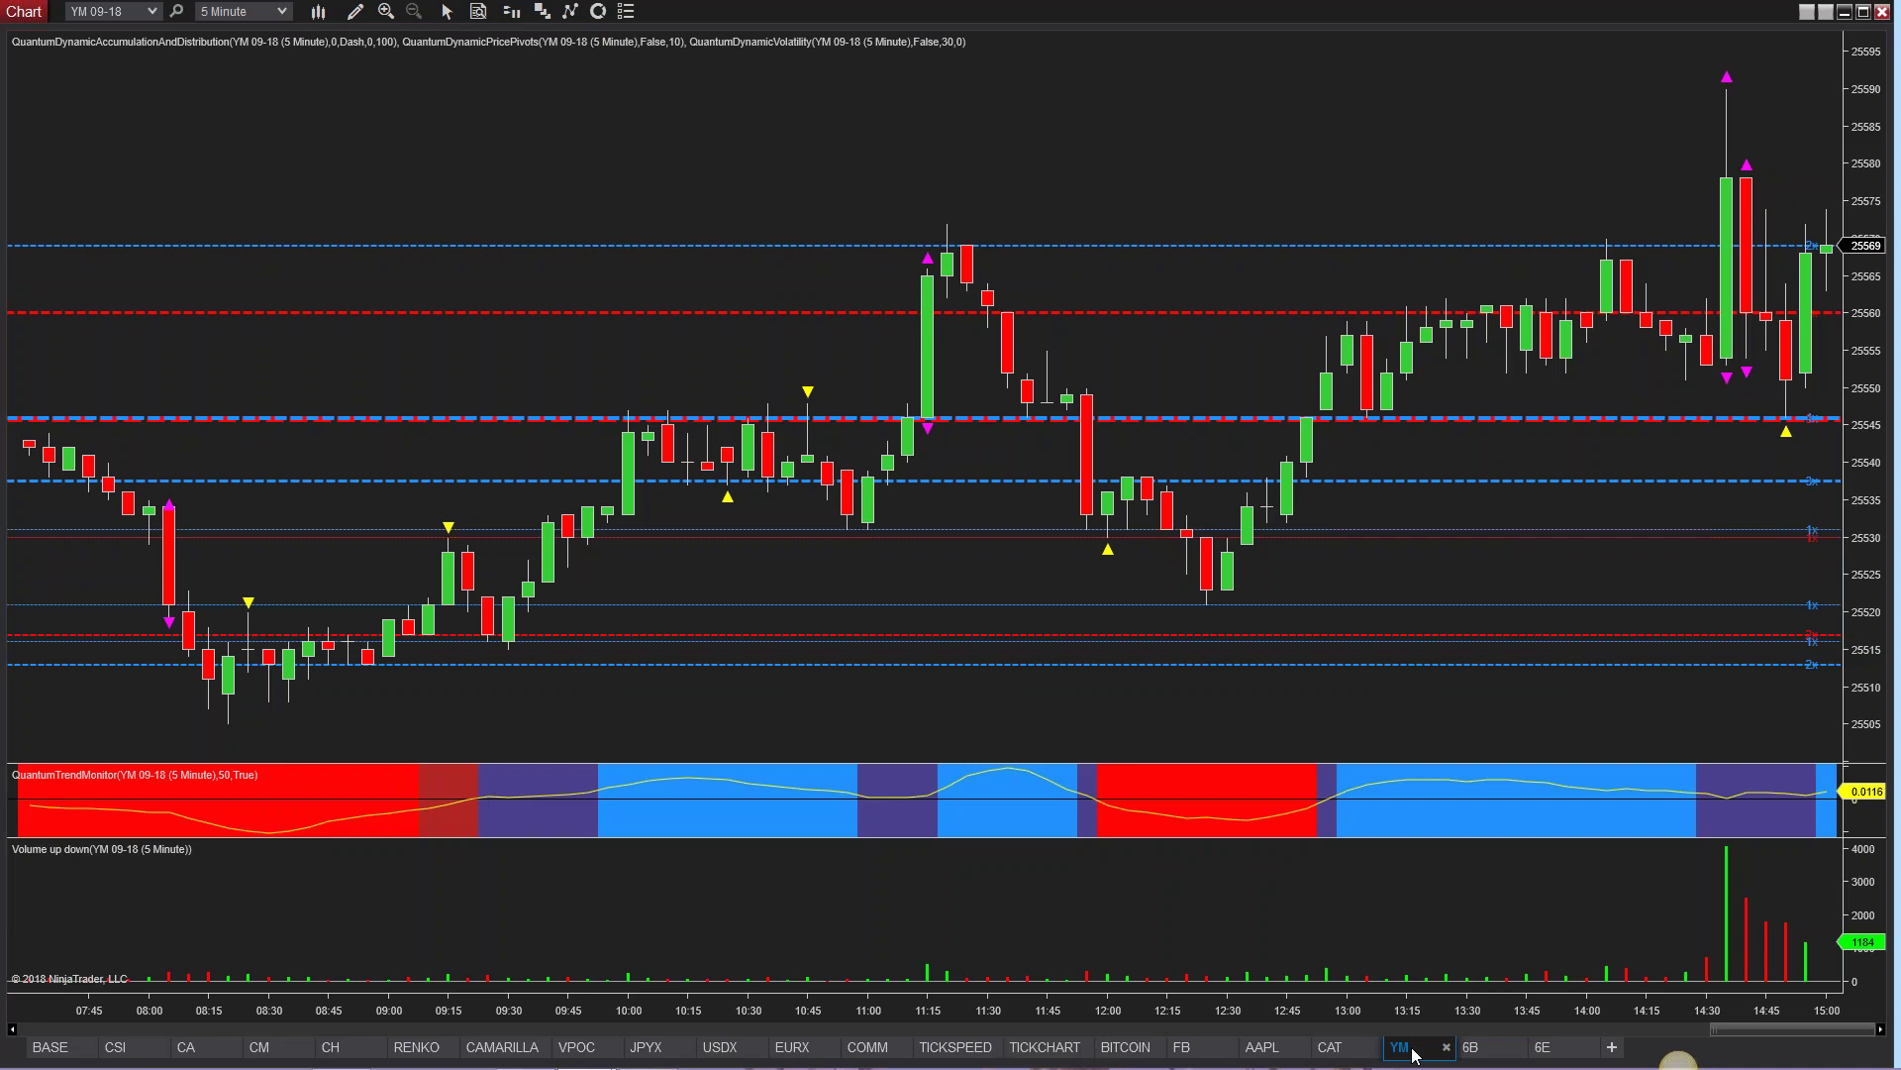
Step: Switch to the CAT 5-minute chart showing its Quantum pivot, trend monitor and volume indicators
{"action": "left_click", "coordinate": [1347, 1055]}
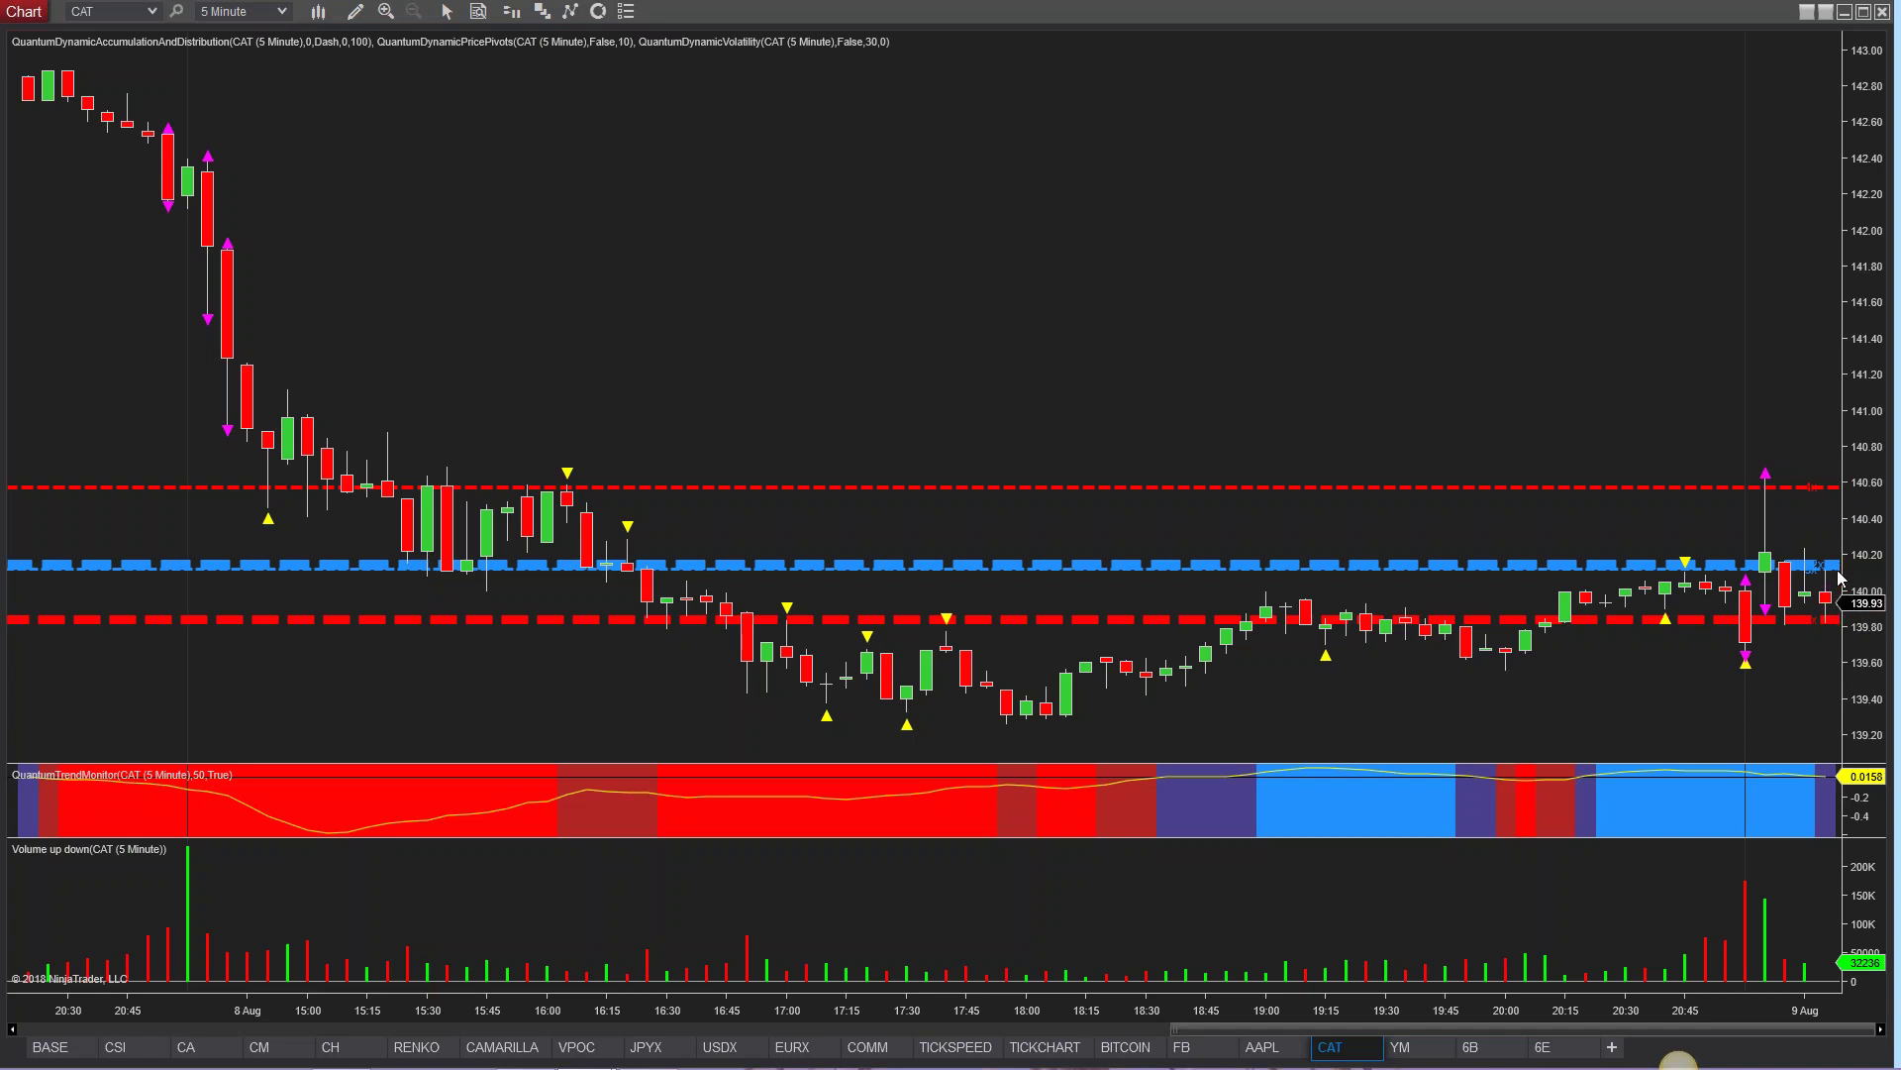
Step: Check the ES tick-speed and ES 144-tick charts, then settle on the YM 09-18 5-minute chart
{"action": "left_click", "coordinate": [1402, 1048]}
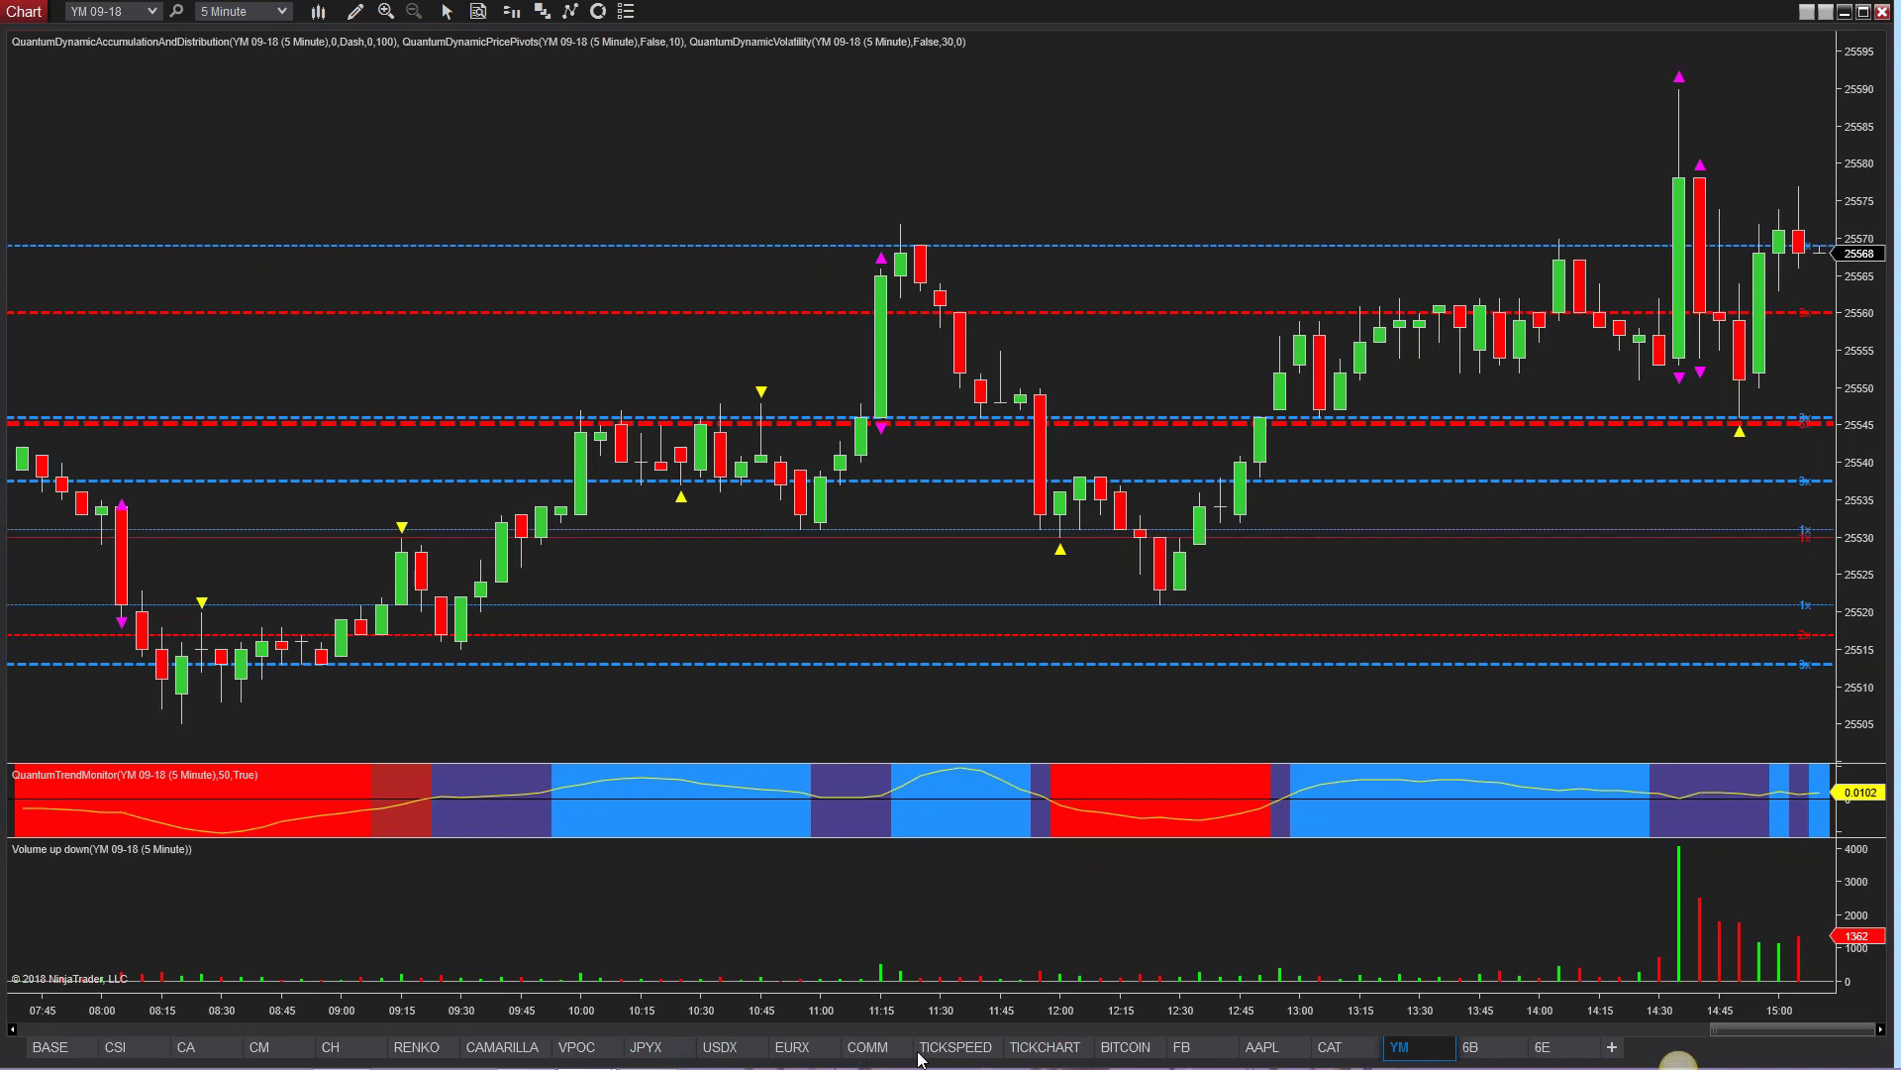
{"action": "left_click", "coordinate": [948, 1050]}
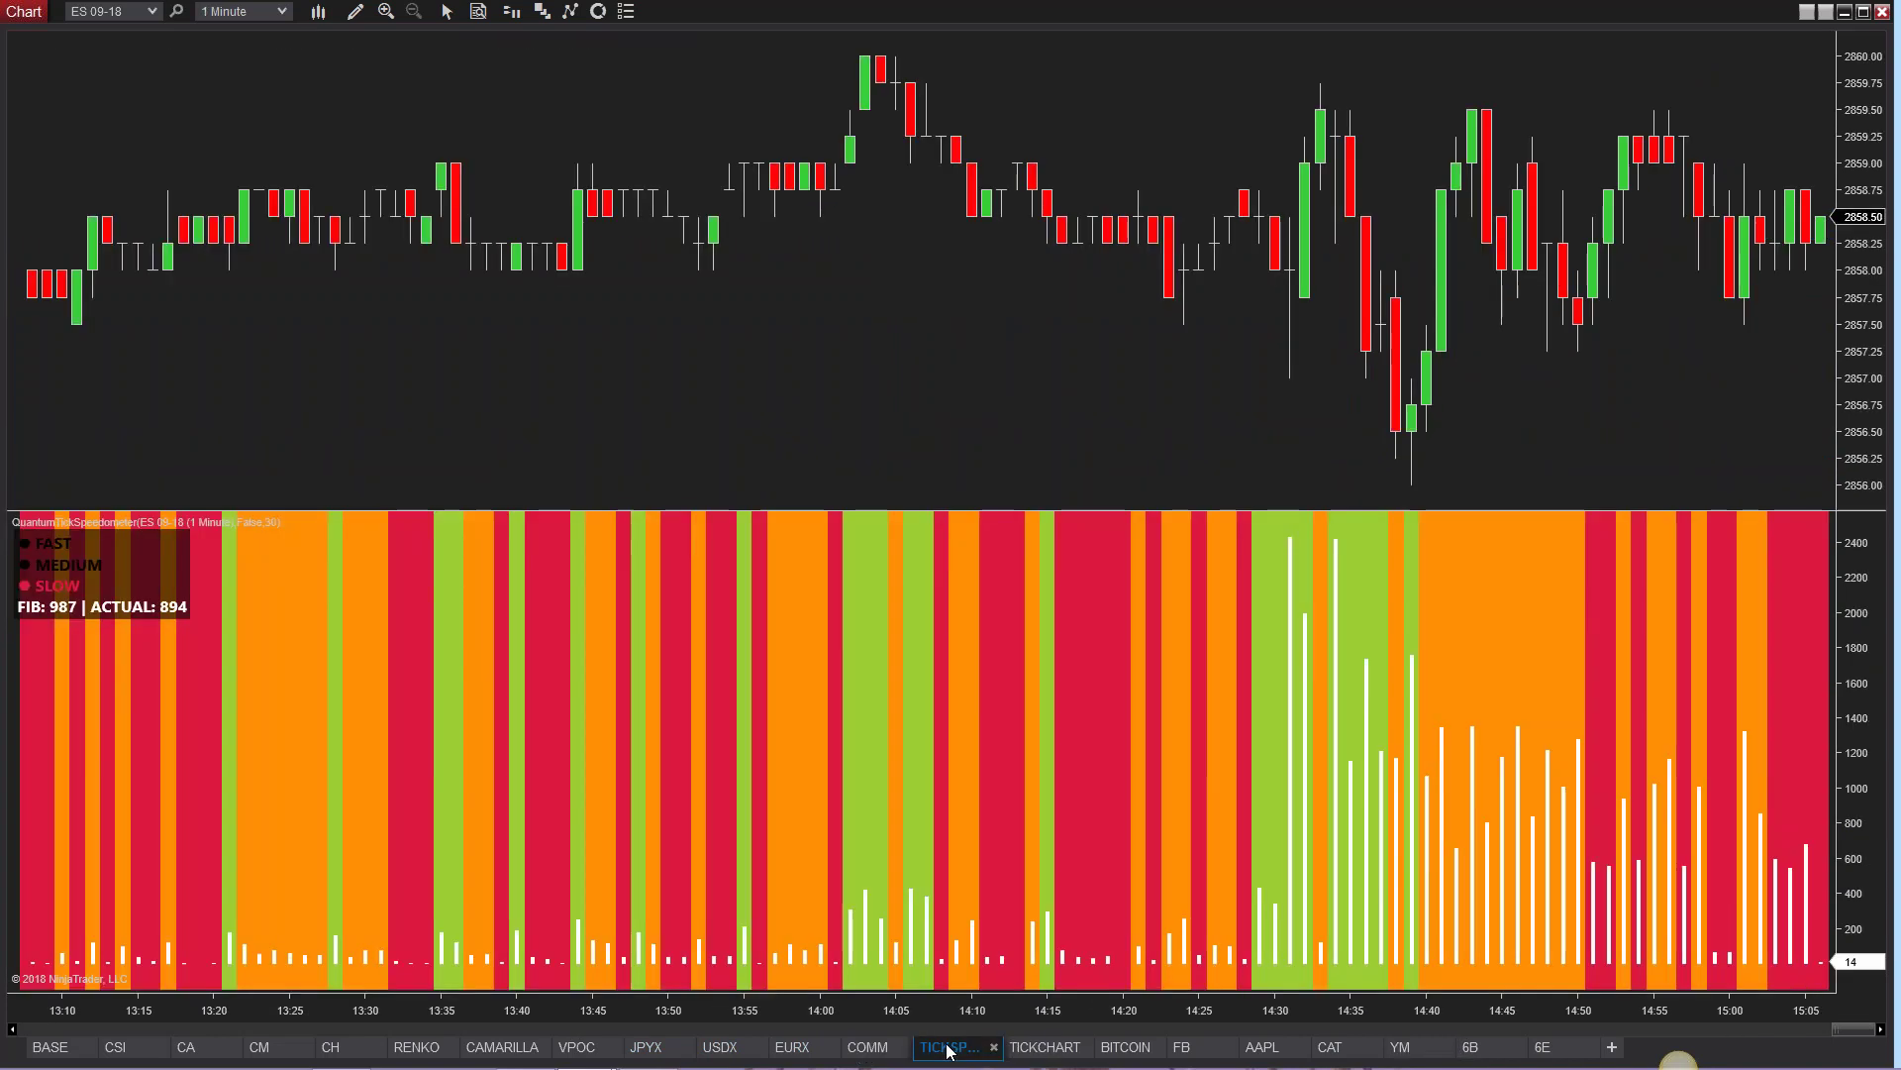
{"action": "left_click", "coordinate": [1030, 1050]}
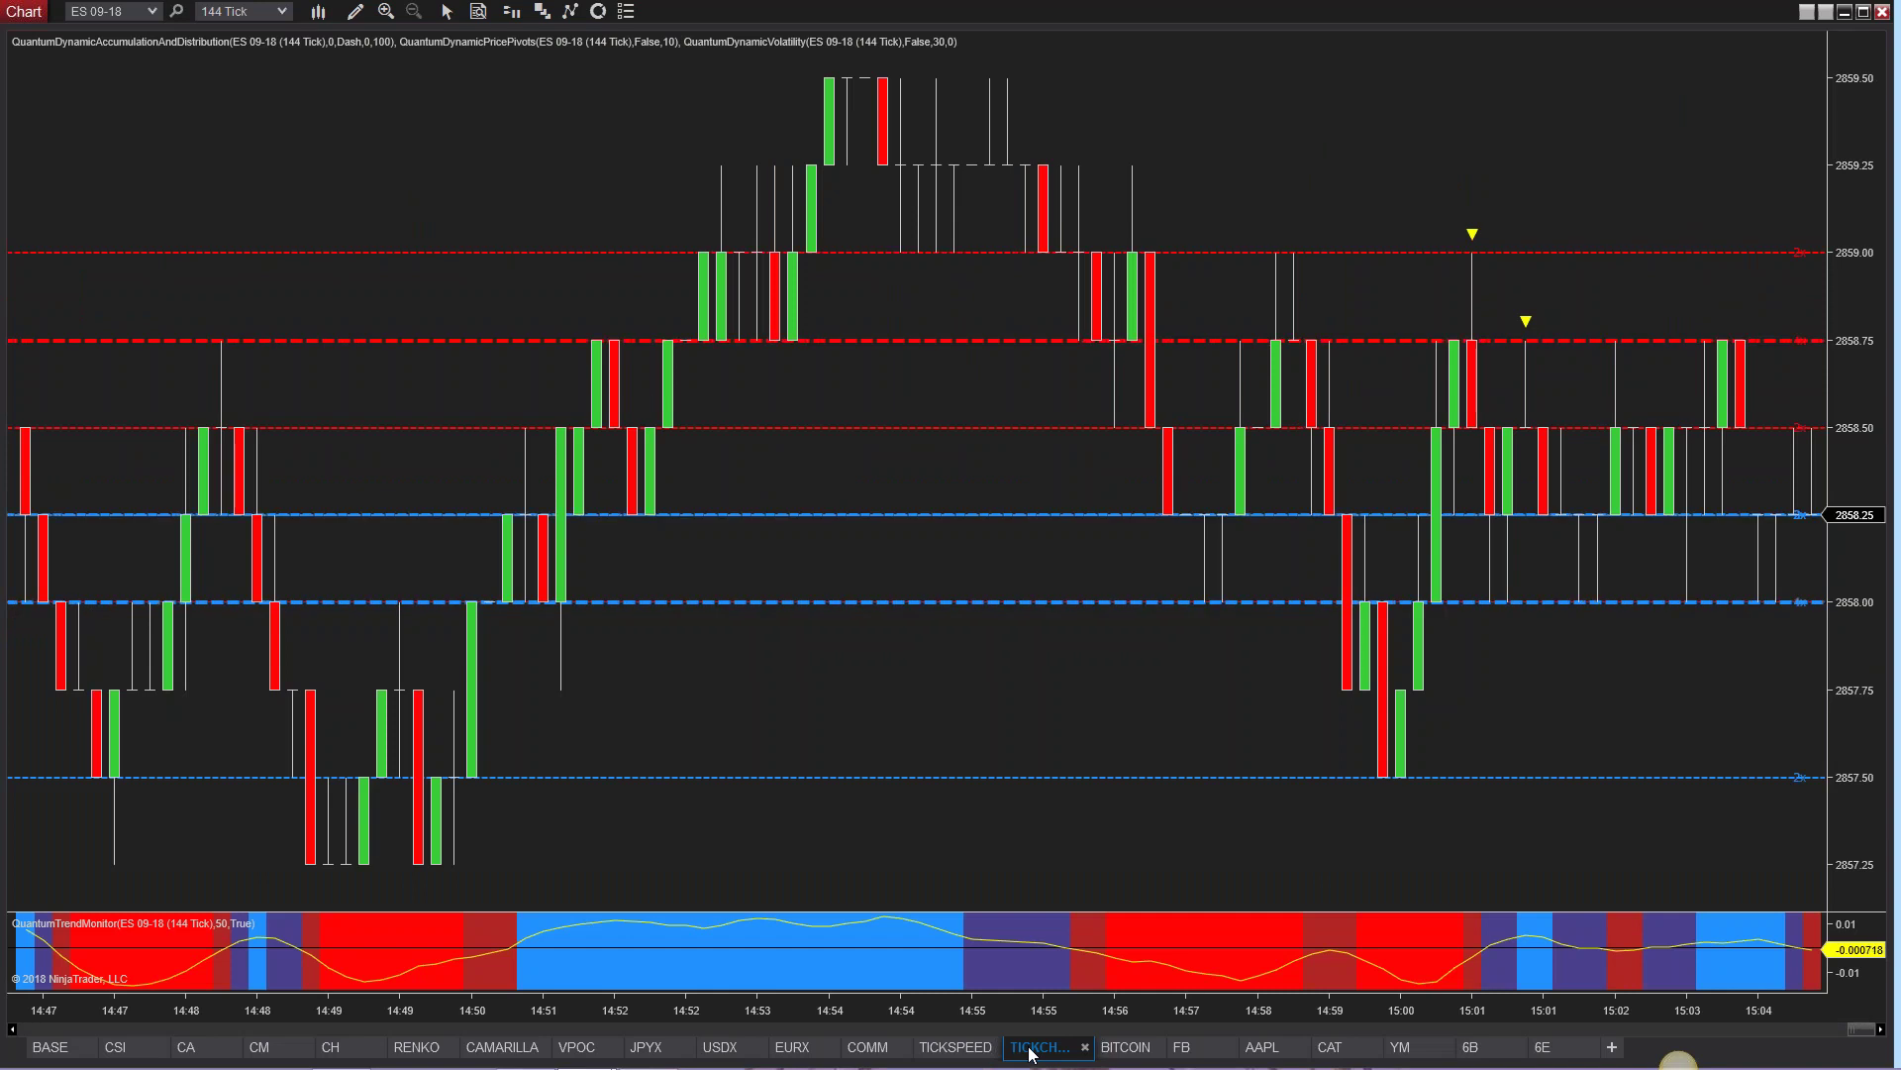
{"action": "left_click", "coordinate": [1414, 1049]}
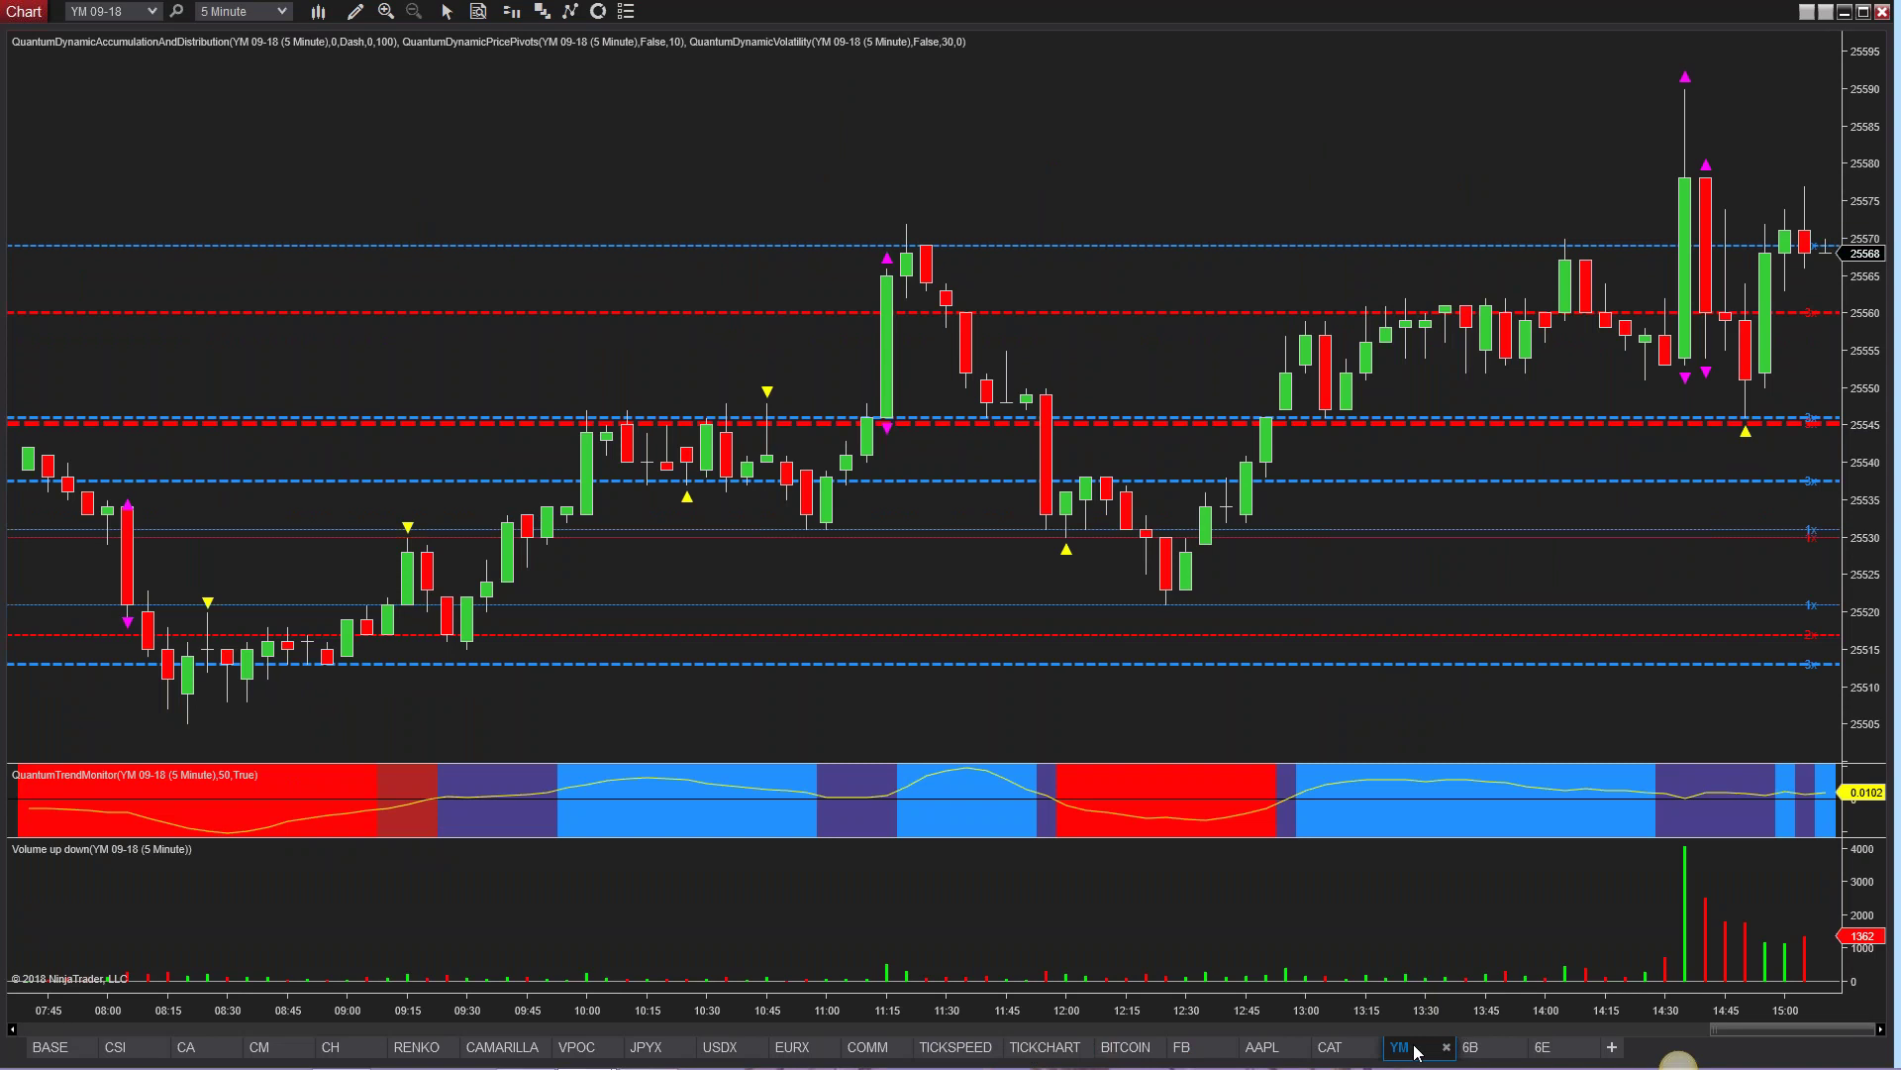
Step: Select the CAT chart tab to bring up its 5-minute Quantum indicator view
{"action": "left_click", "coordinate": [1330, 1049]}
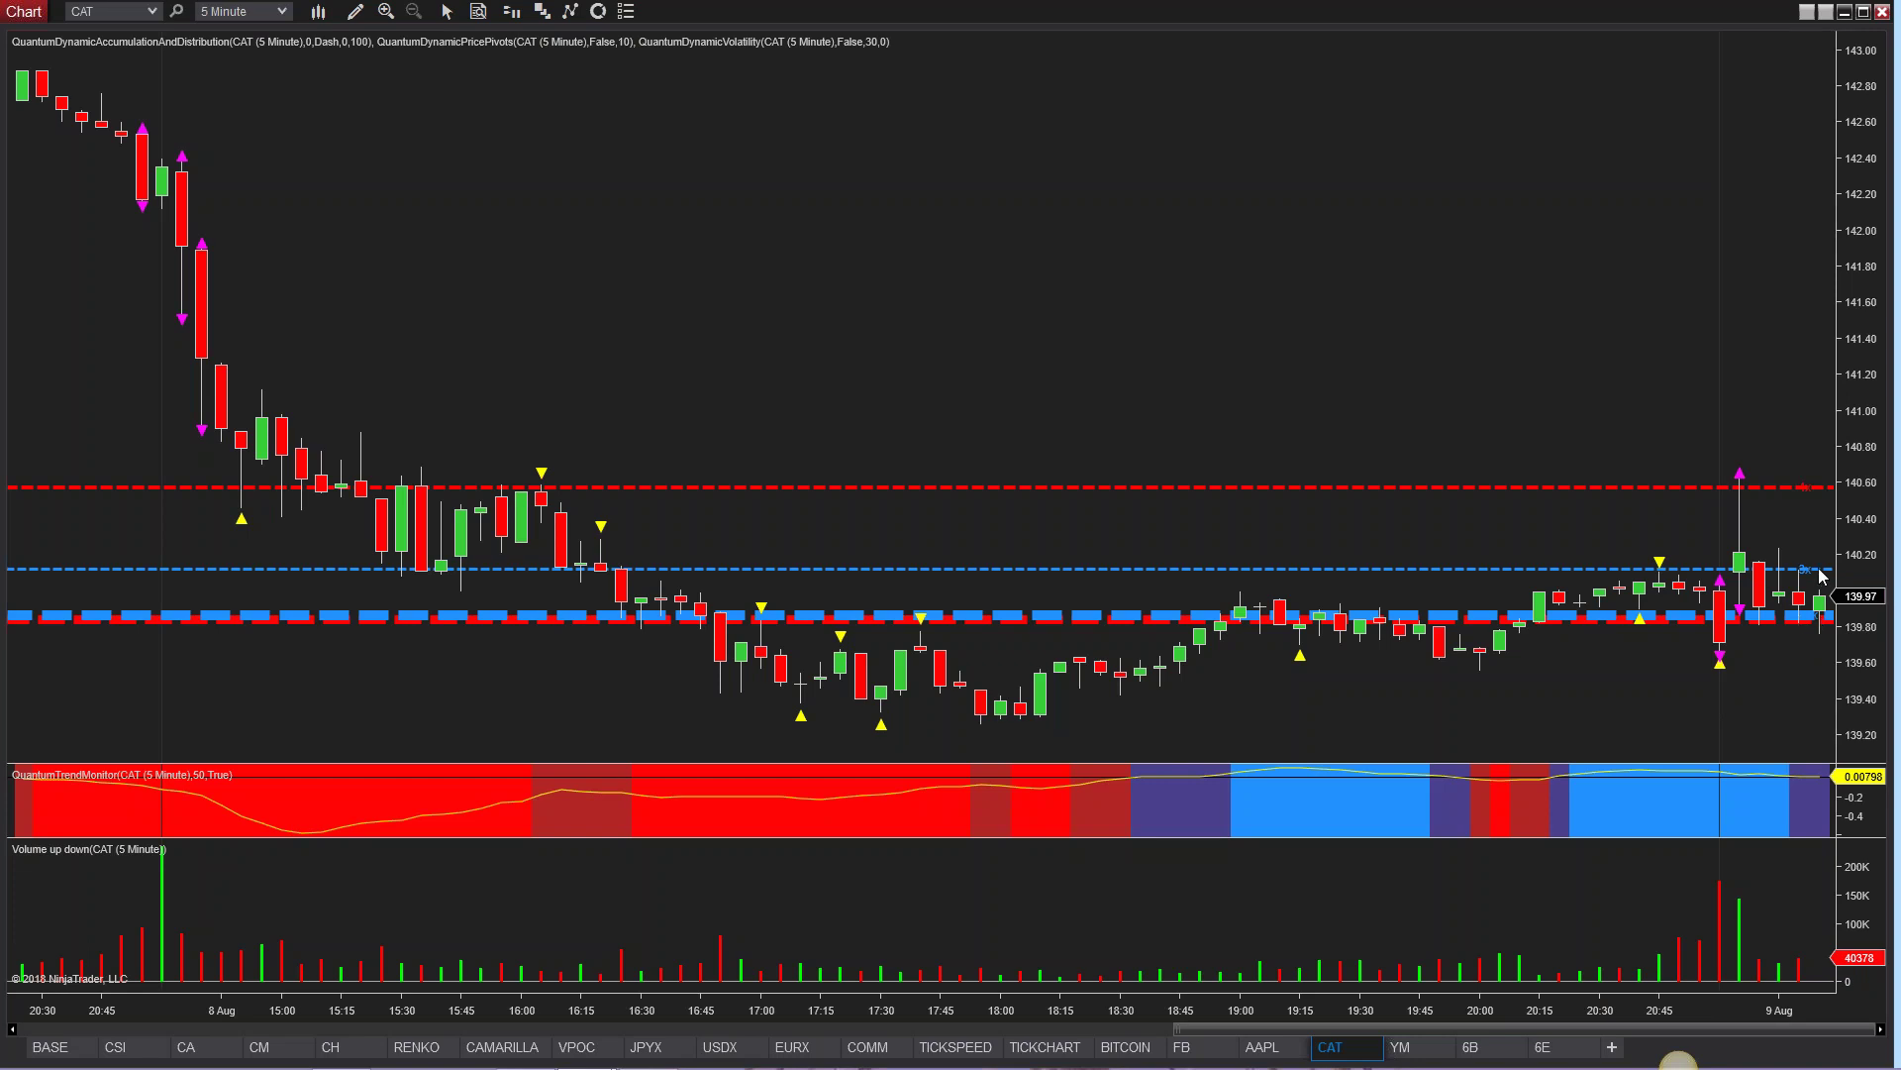
Step: Go back to the YM 09-18 5-minute chart, price near 25563
{"action": "left_click", "coordinate": [1417, 1049]}
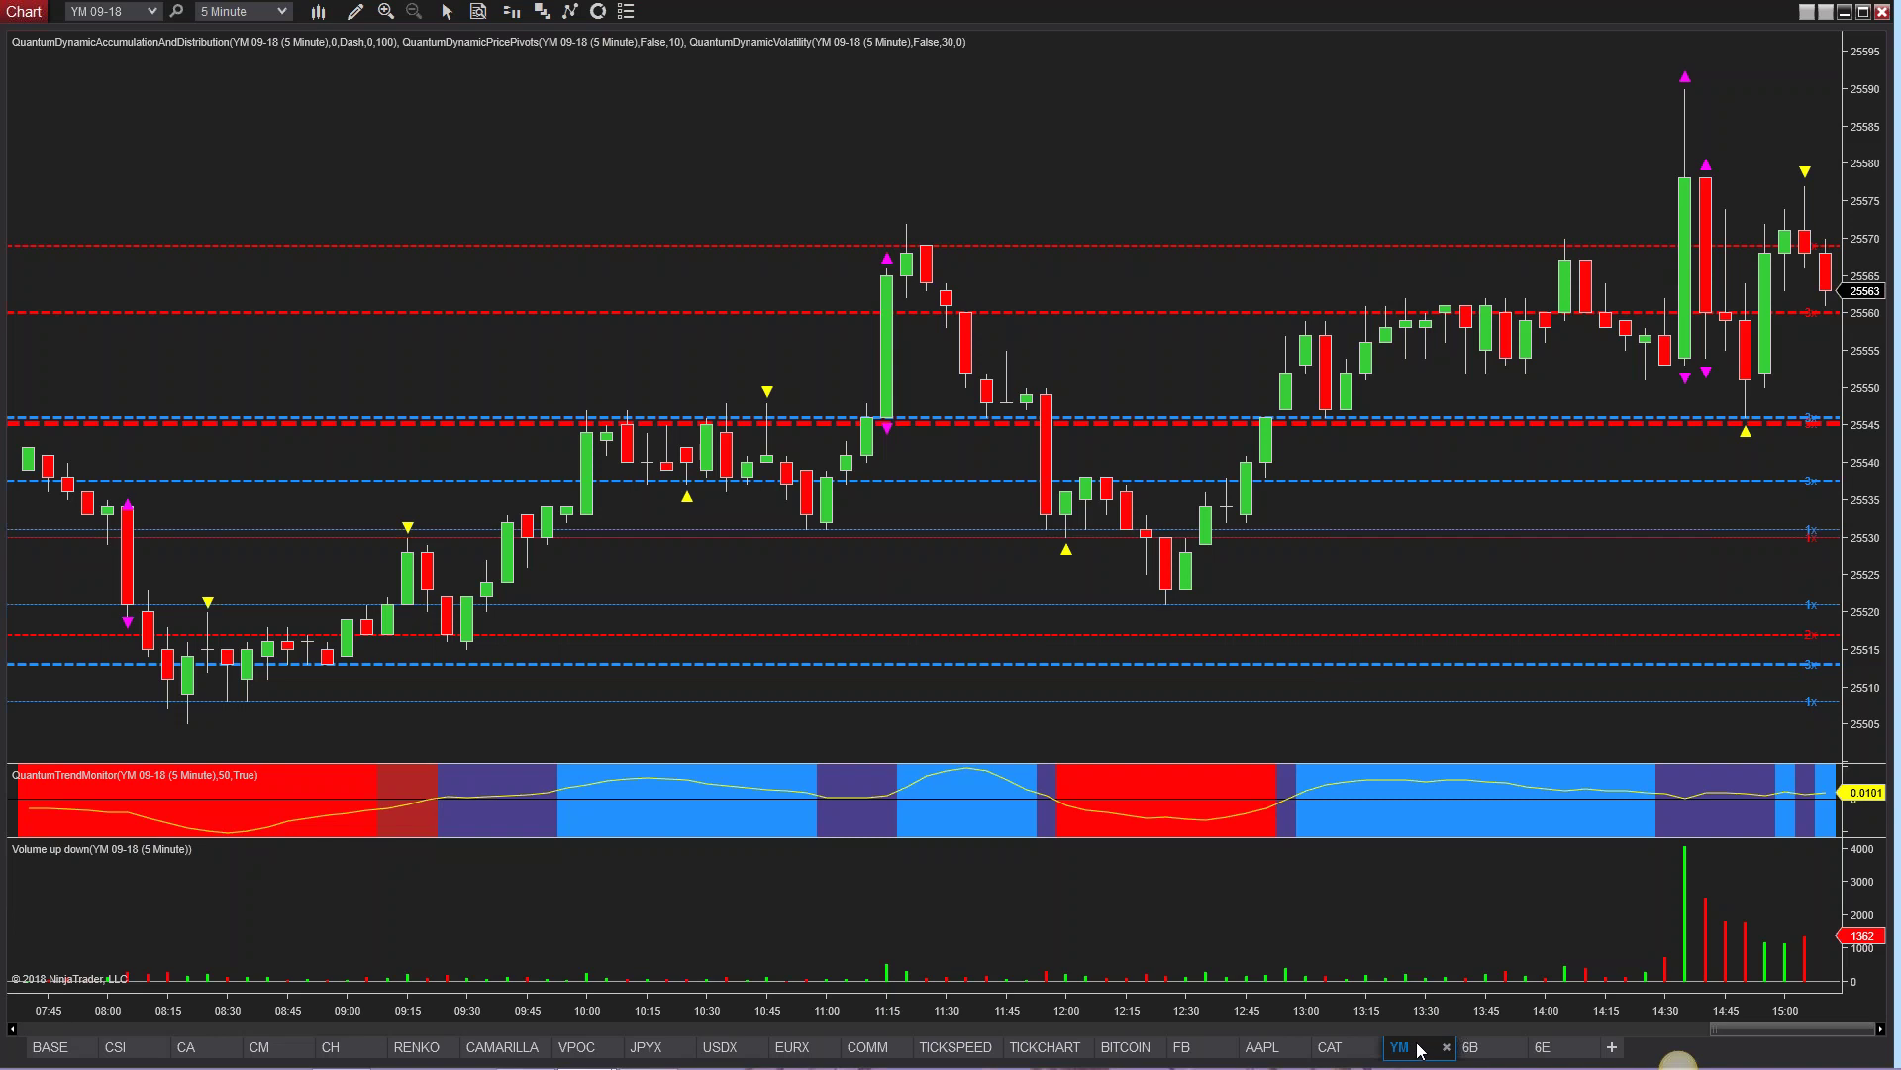
Step: Show the 6B 09-18 daily chart with pivot levels and a trend monitor reading of -0.776
{"action": "left_click", "coordinate": [1476, 1048]}
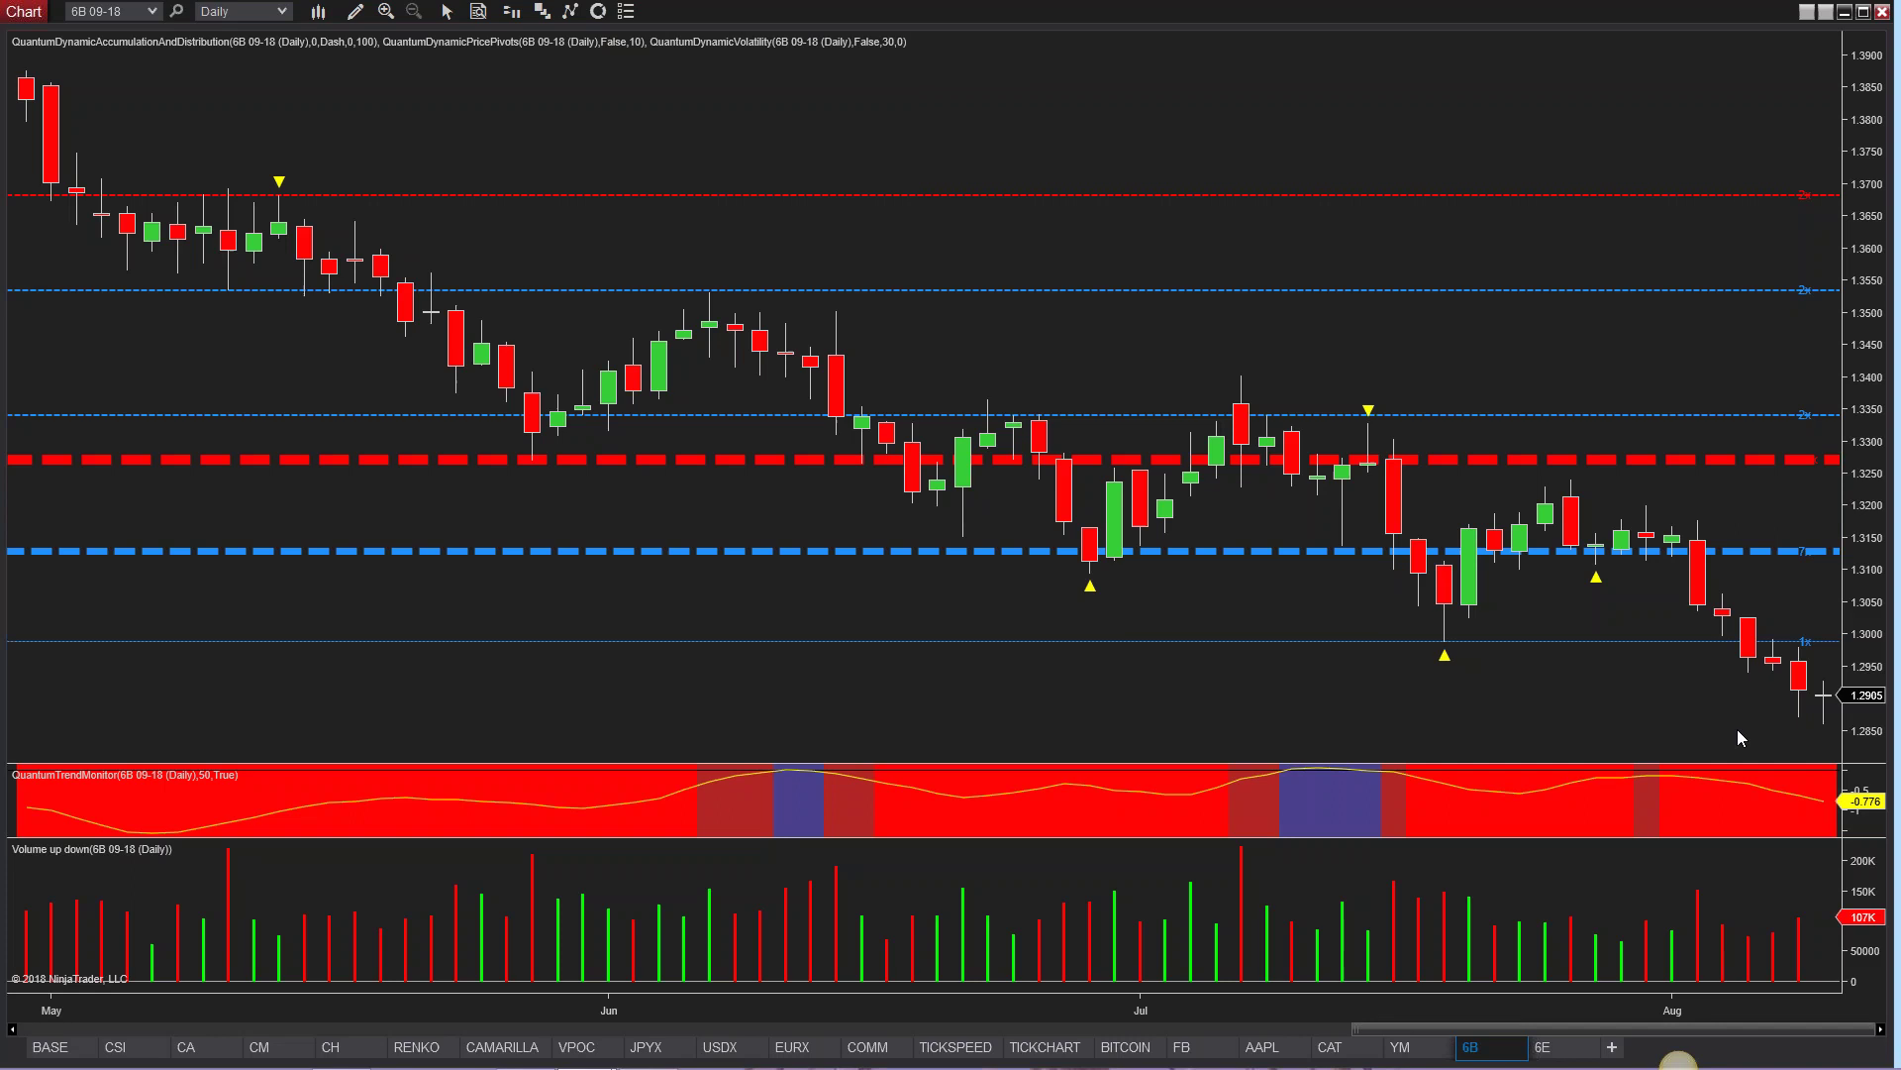
Step: Compare the ES tick-speed chart with the ES 09-18 144-tick chart, ending on the 144-tick chart
{"action": "left_click", "coordinate": [948, 1047]}
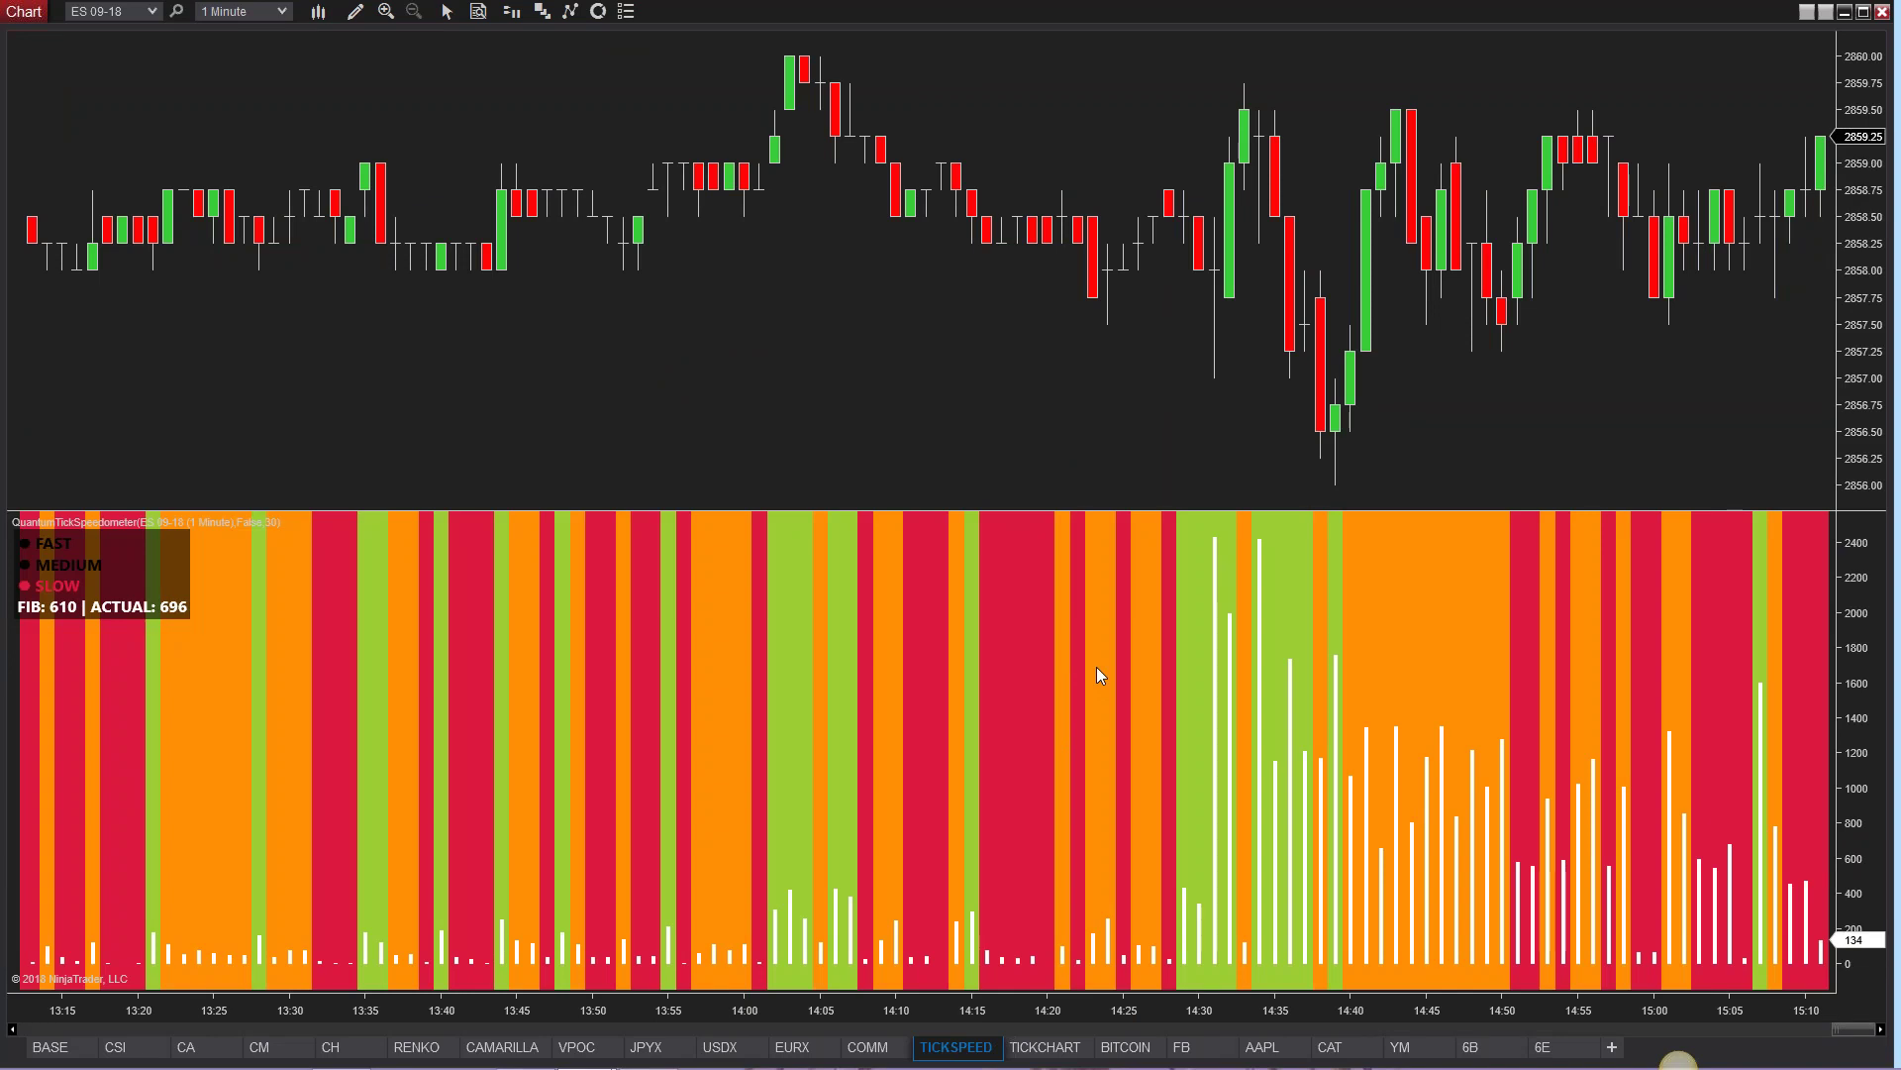
{"action": "left_click", "coordinate": [1048, 1048]}
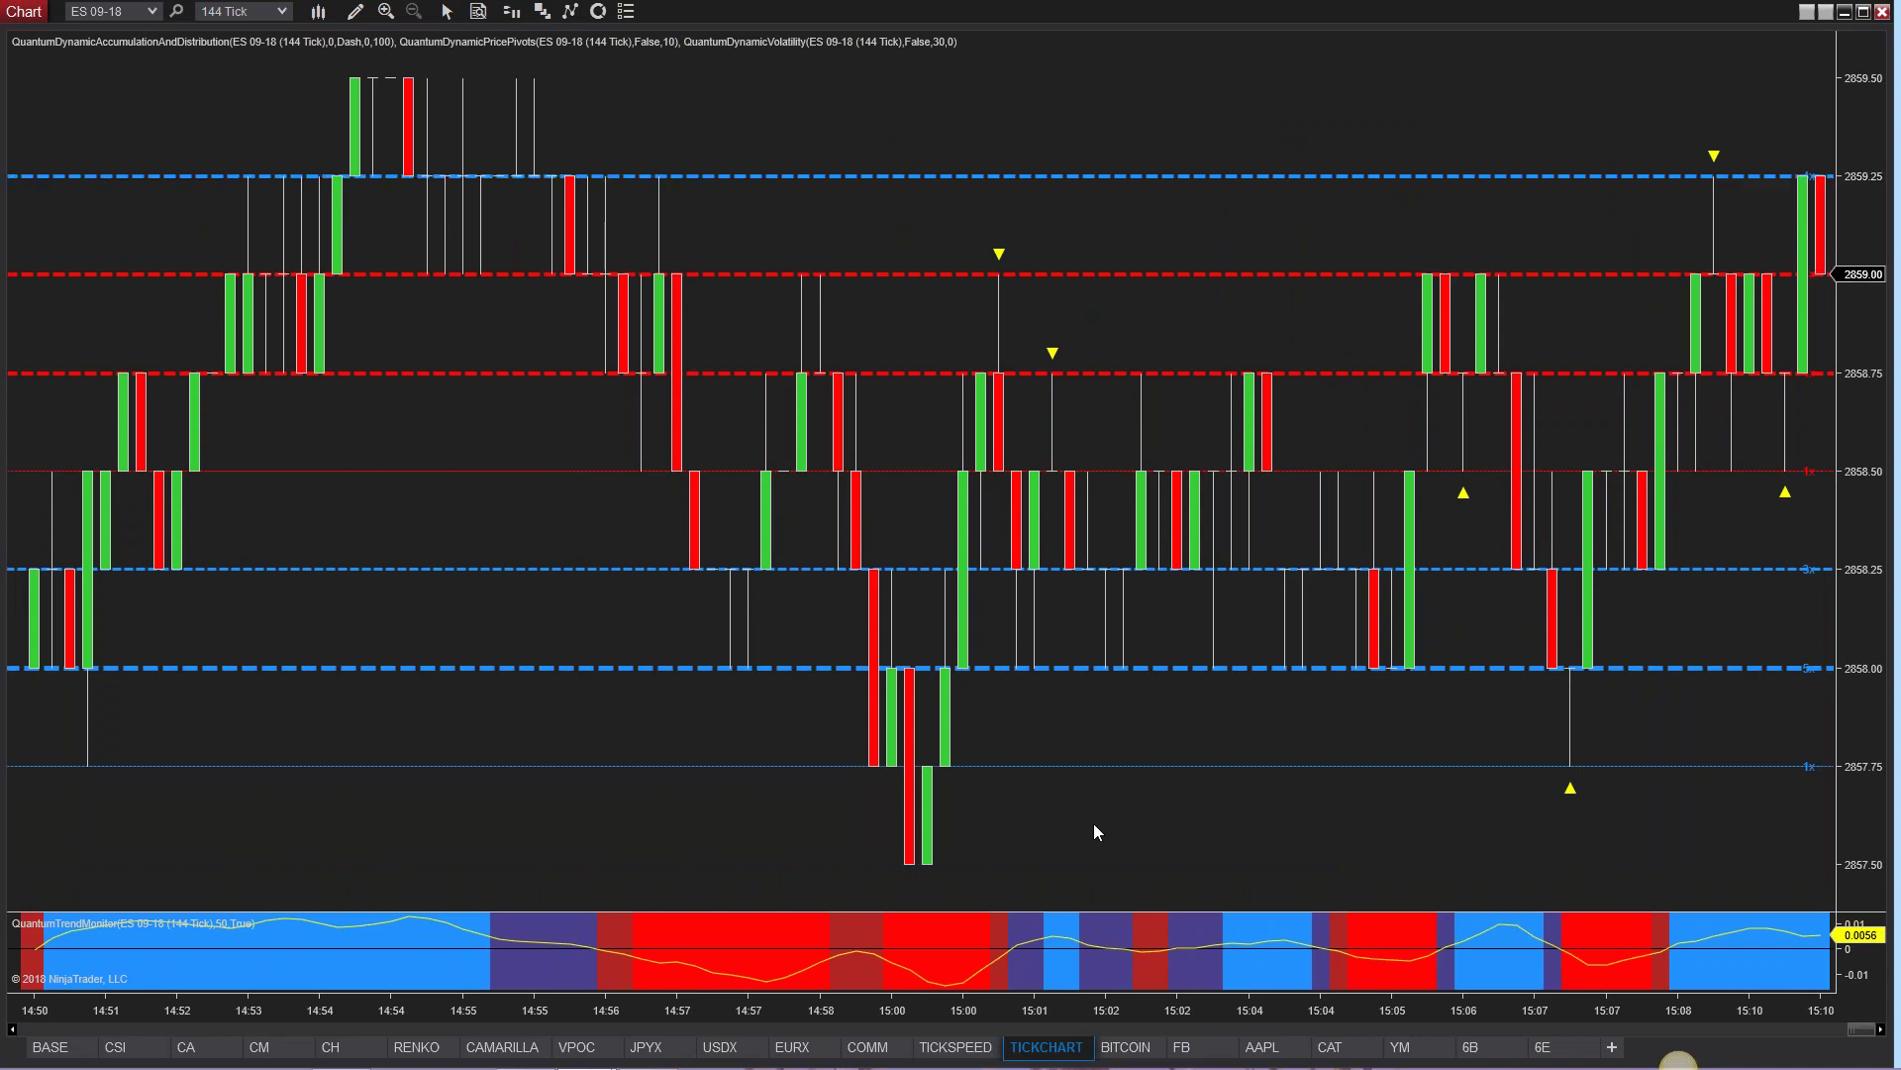
{"action": "left_click", "coordinate": [983, 1047]}
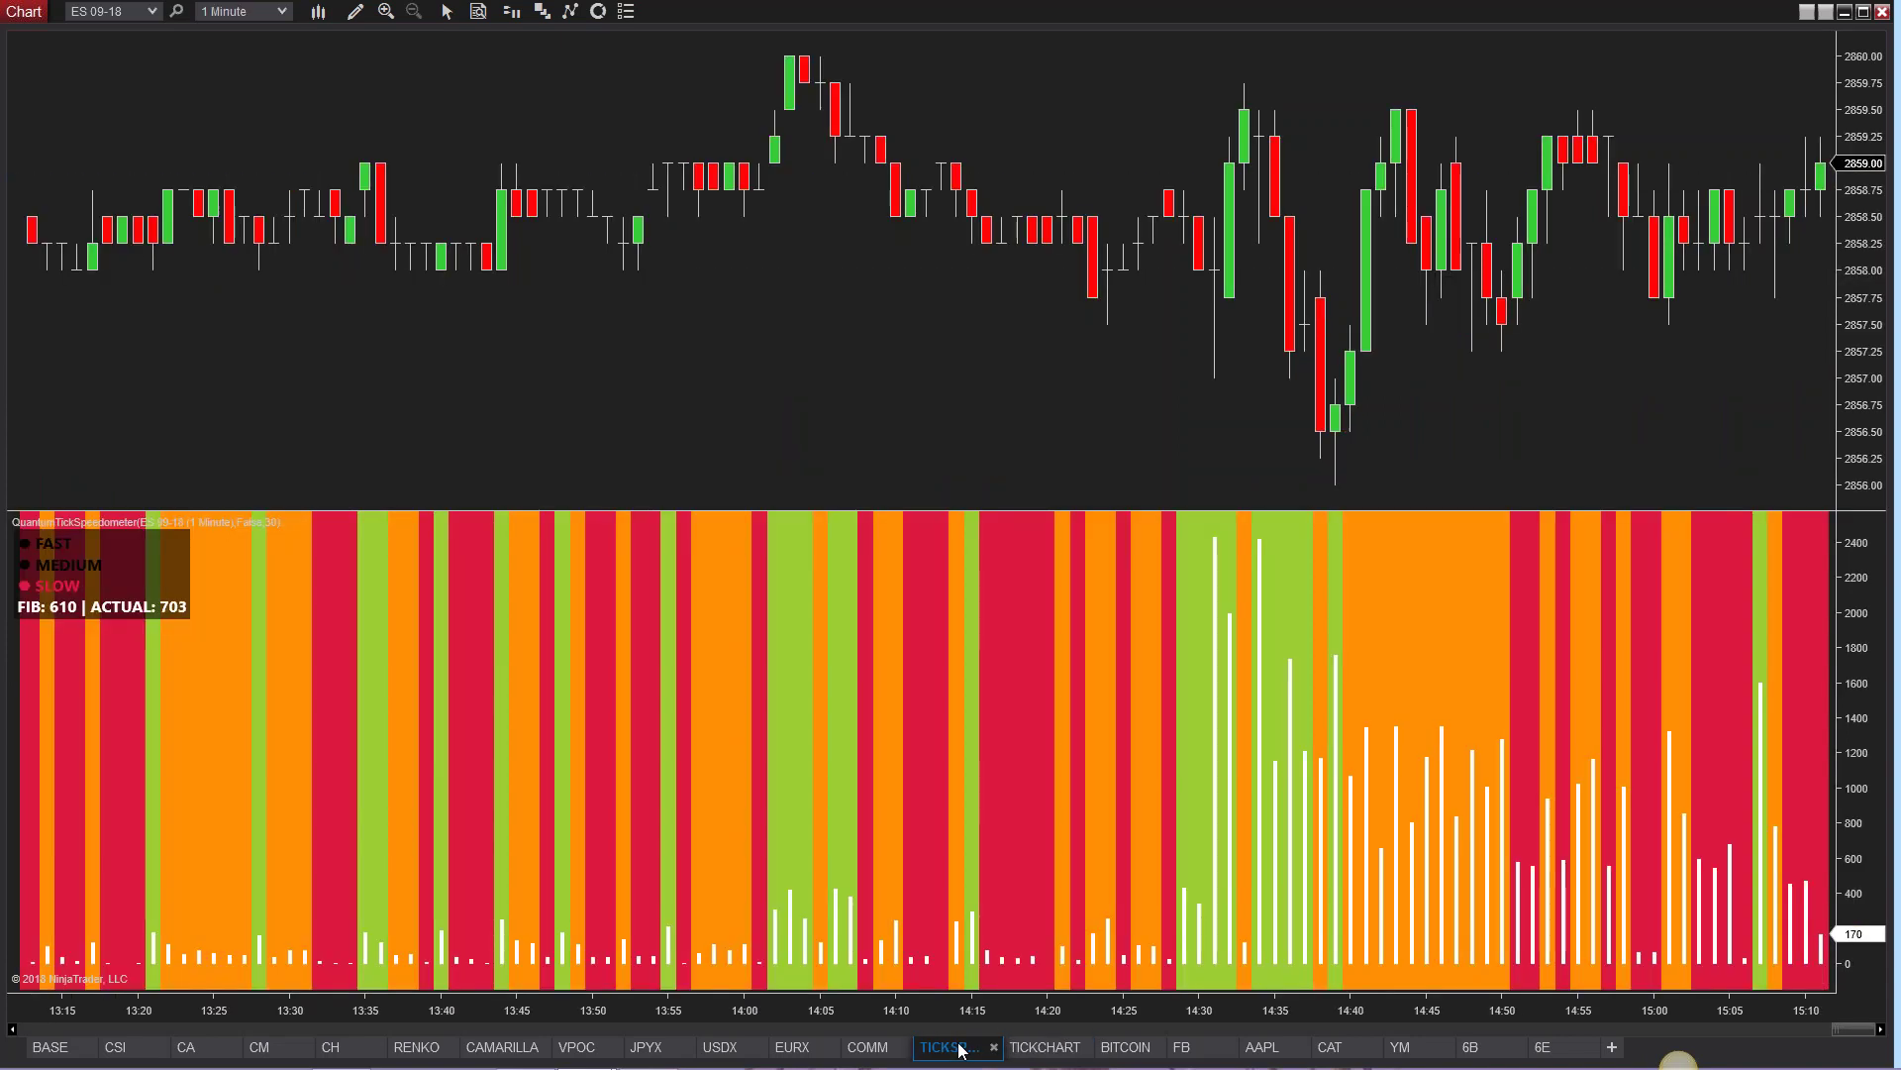
{"action": "left_click", "coordinate": [1023, 1049]}
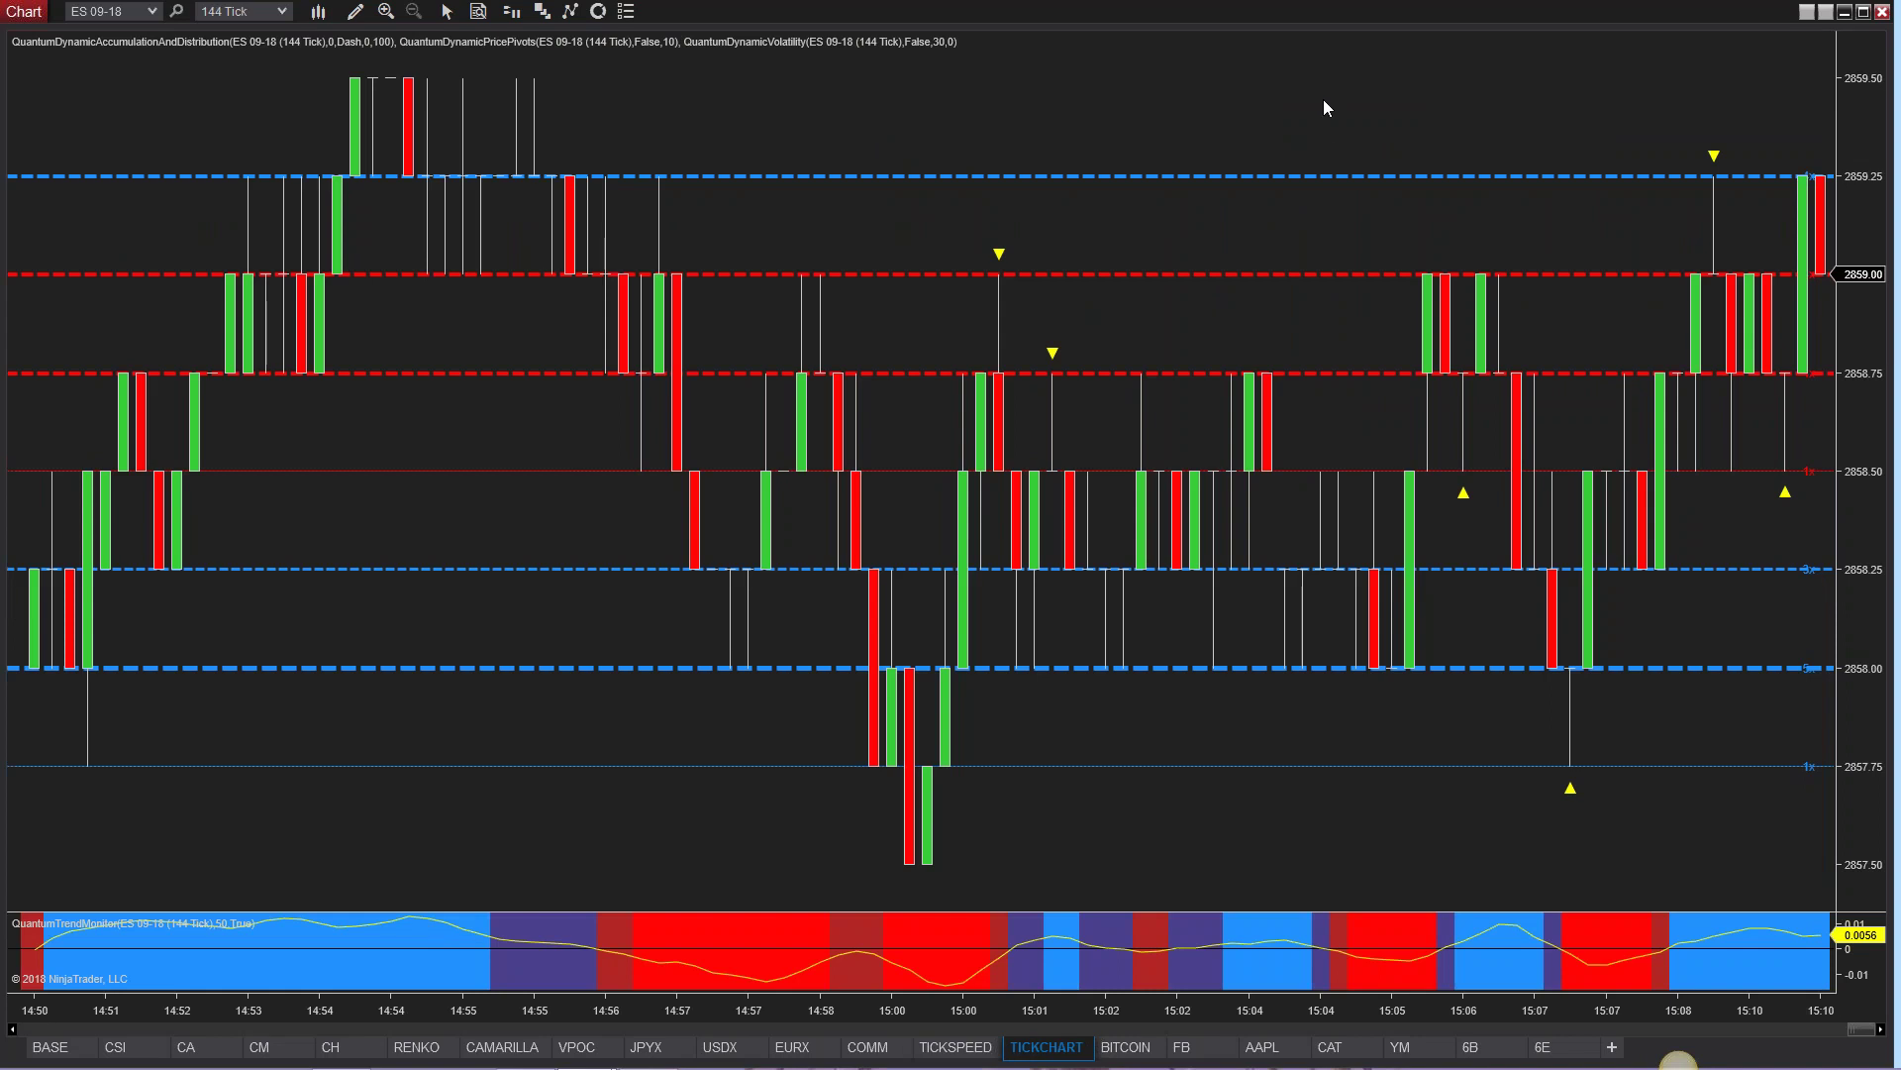
Step: Set the ES tick chart to 610T bars, then show the EURJPY 20 Renko chart
{"action": "type", "text": "610T"}
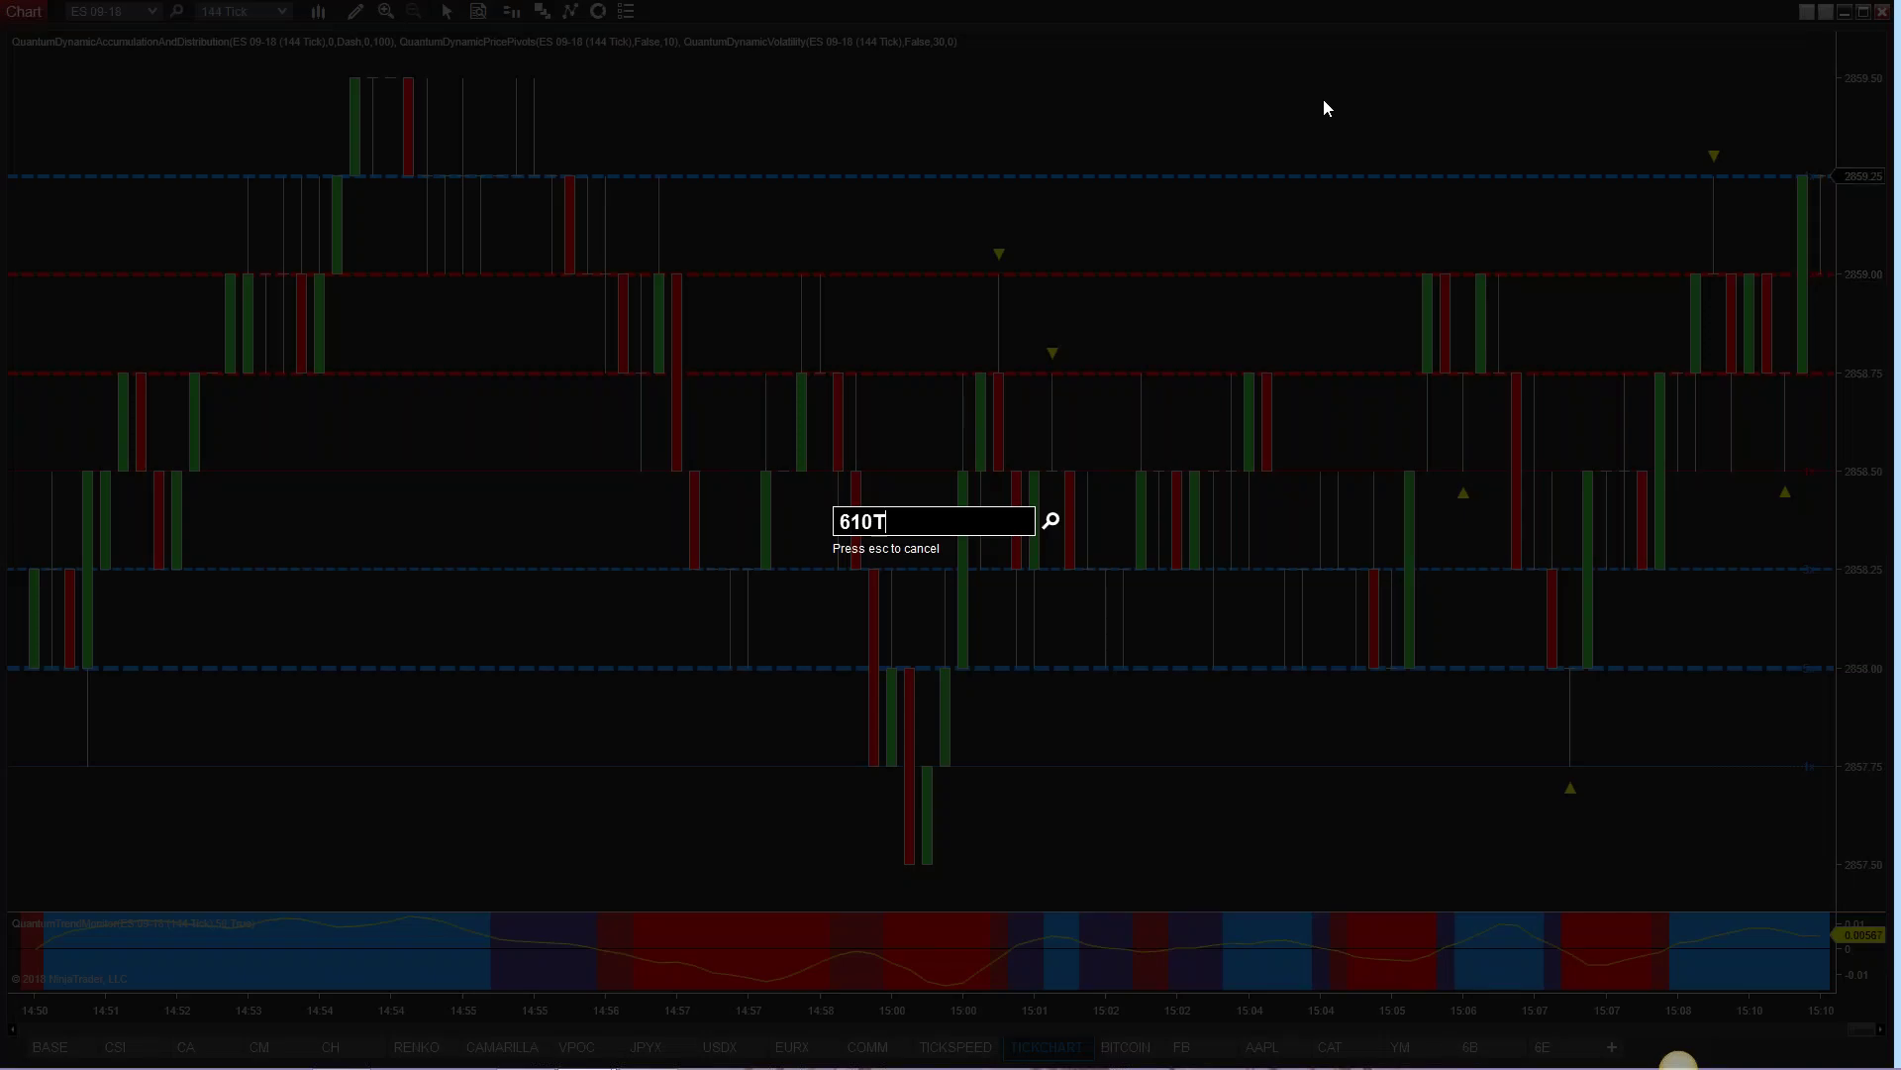
{"action": "key", "text": "Return"}
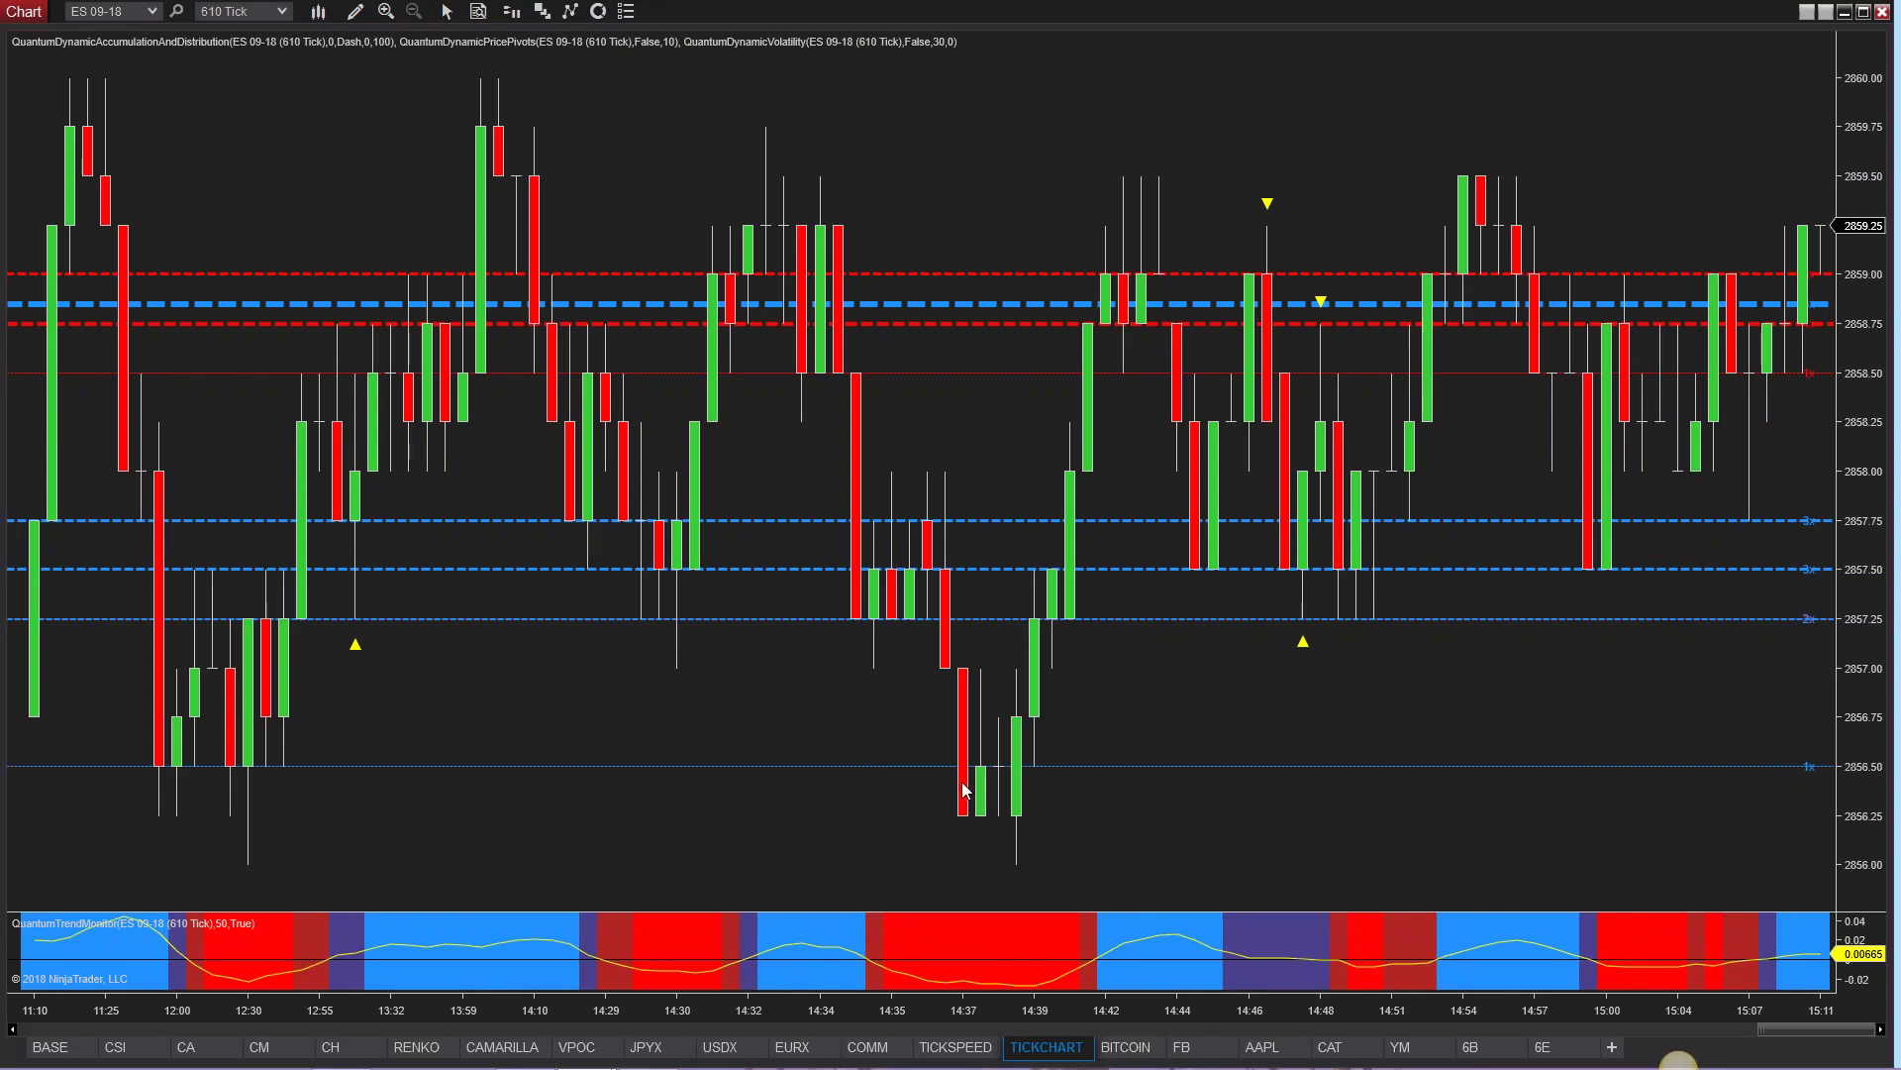
{"action": "left_click", "coordinate": [419, 1048]}
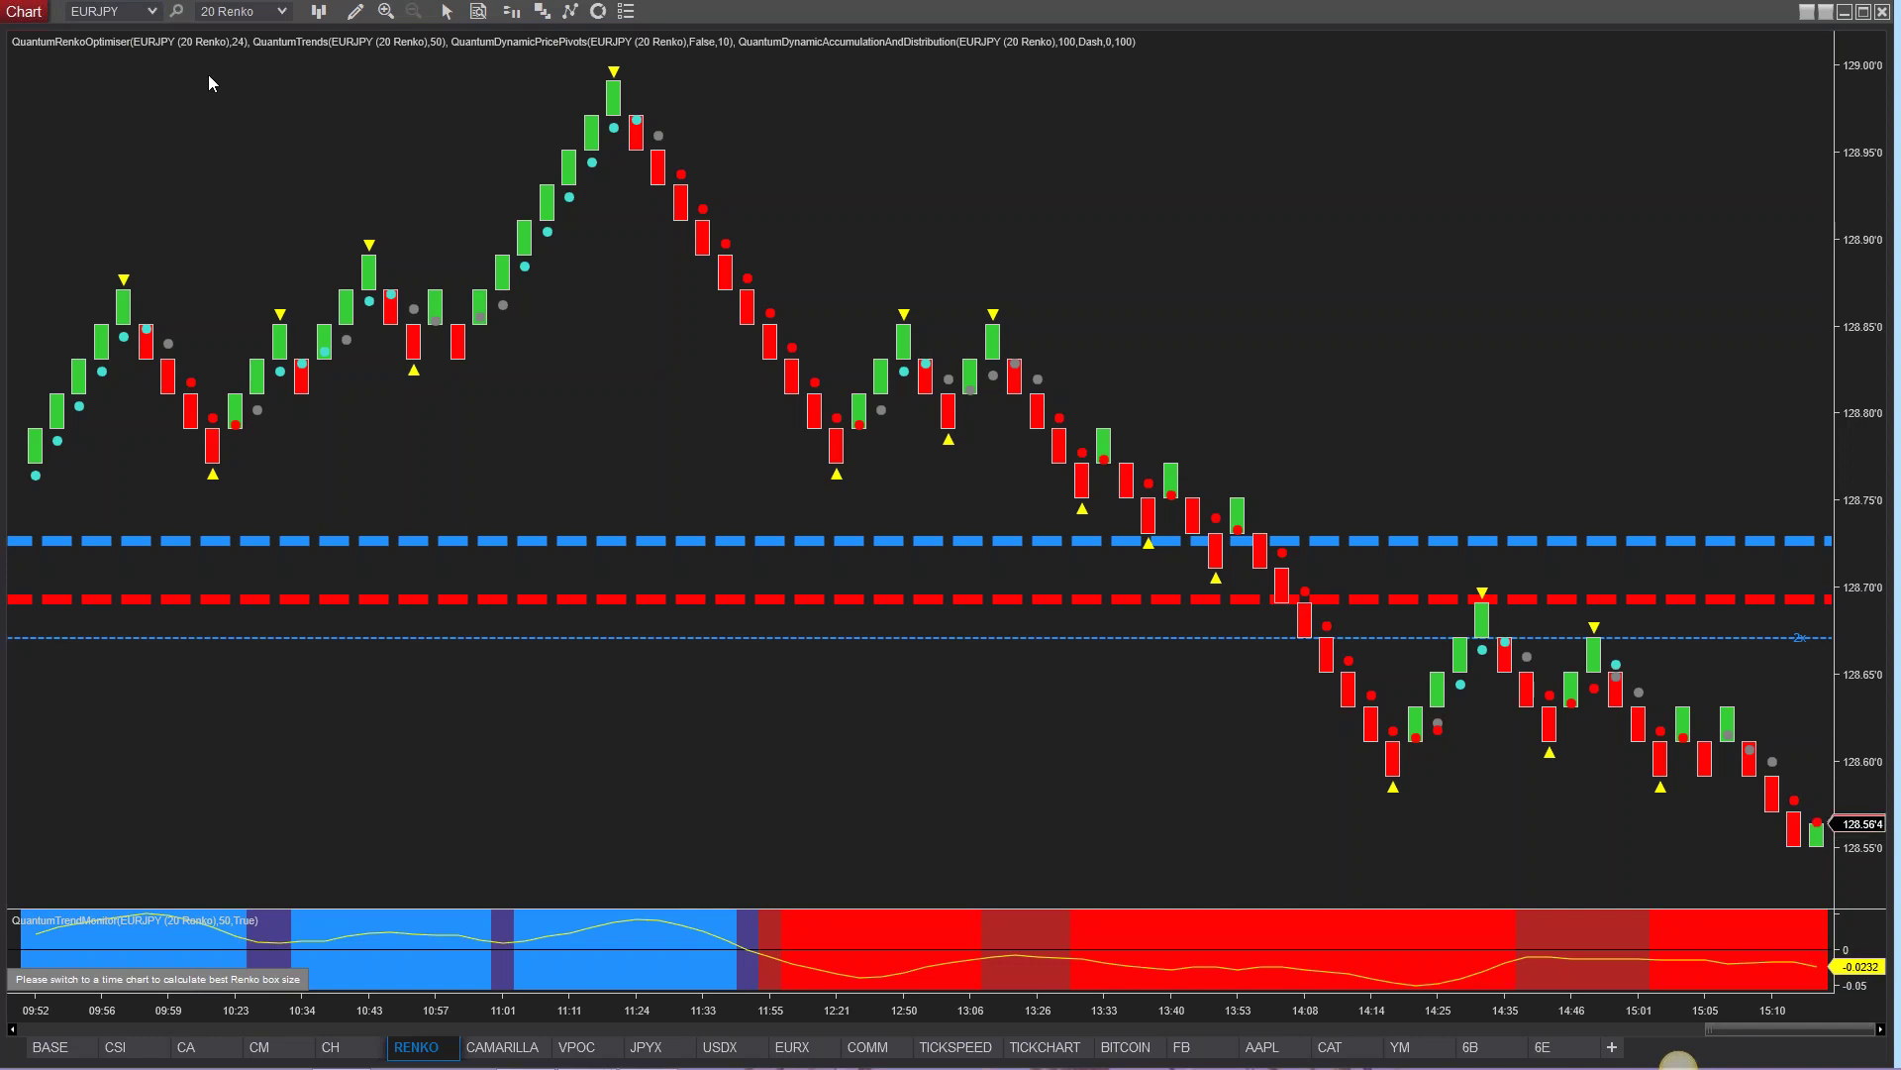
Step: Open the '20 Renko' interval selector on the EURJPY chart toolbar
{"action": "left_click", "coordinate": [282, 12]}
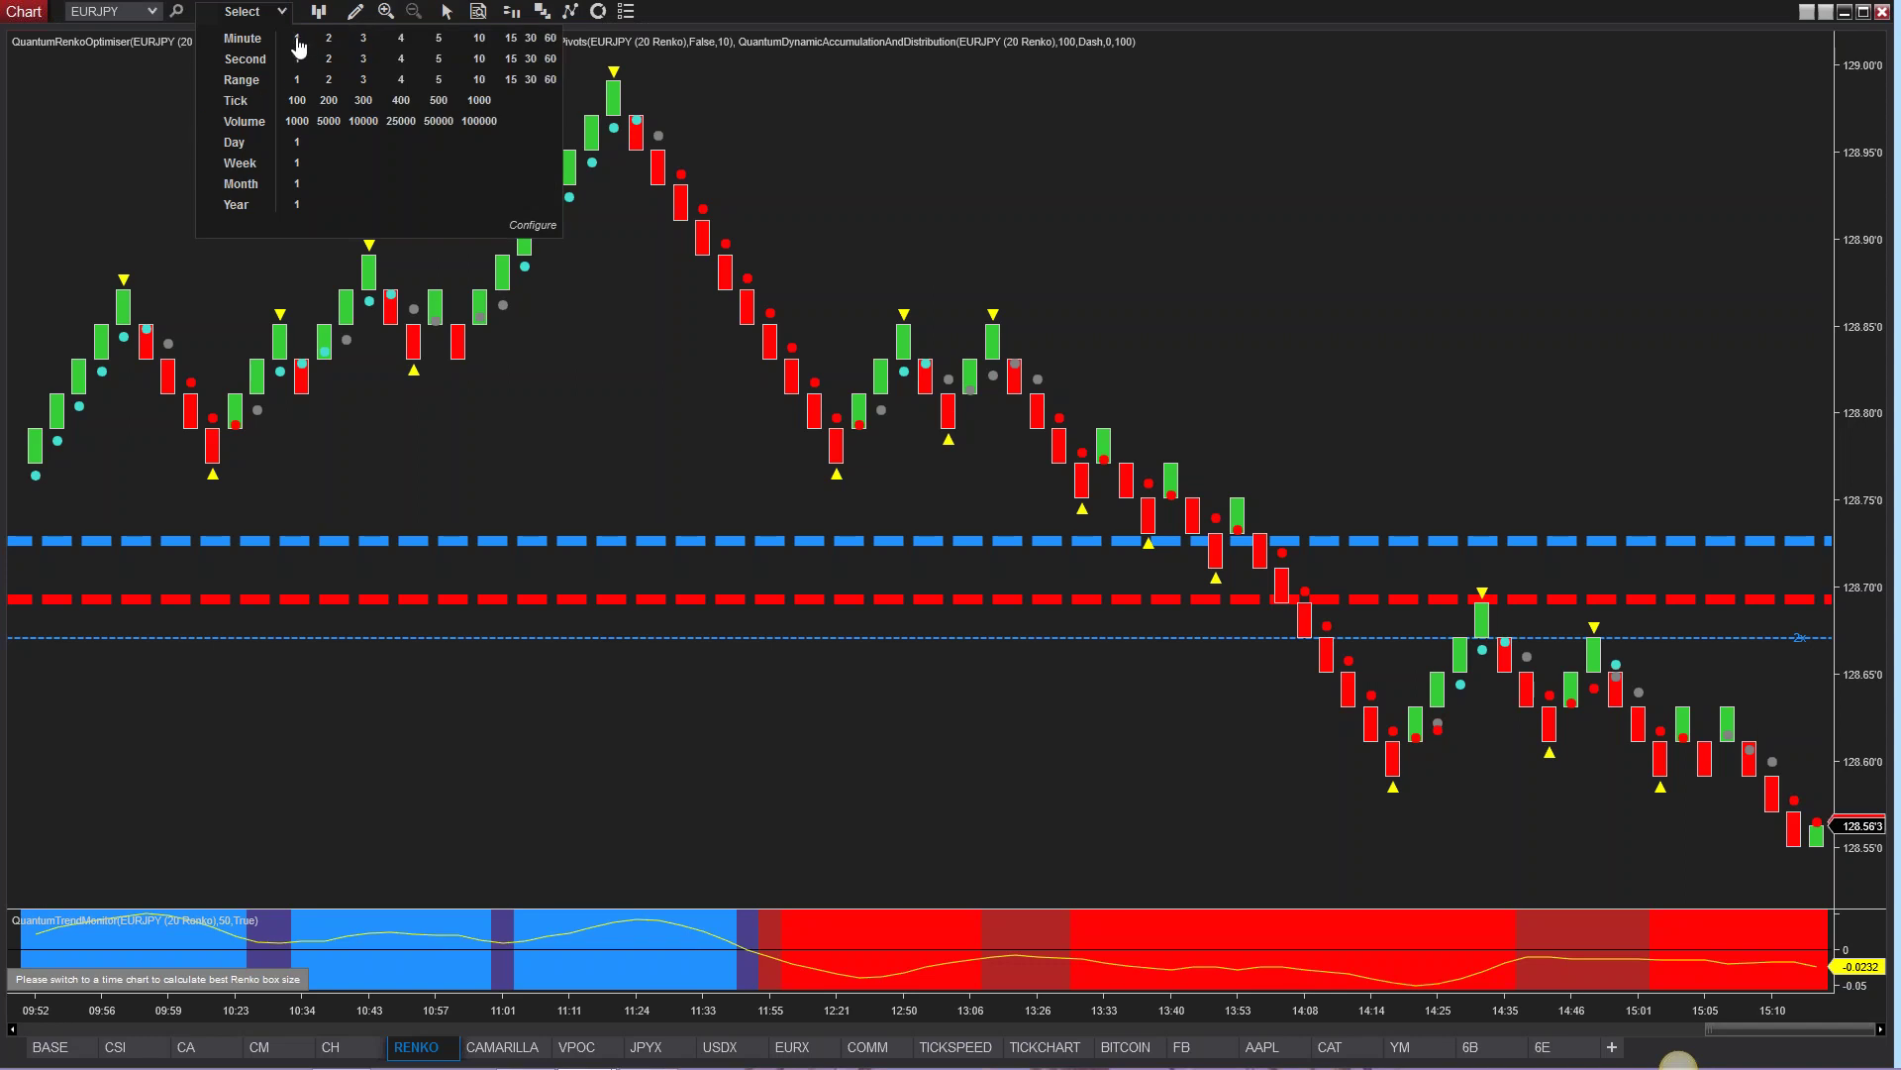
Step: Choose Minute 1 so the EURJPY chart shows 1-minute candles
{"action": "left_click", "coordinate": [297, 40]}
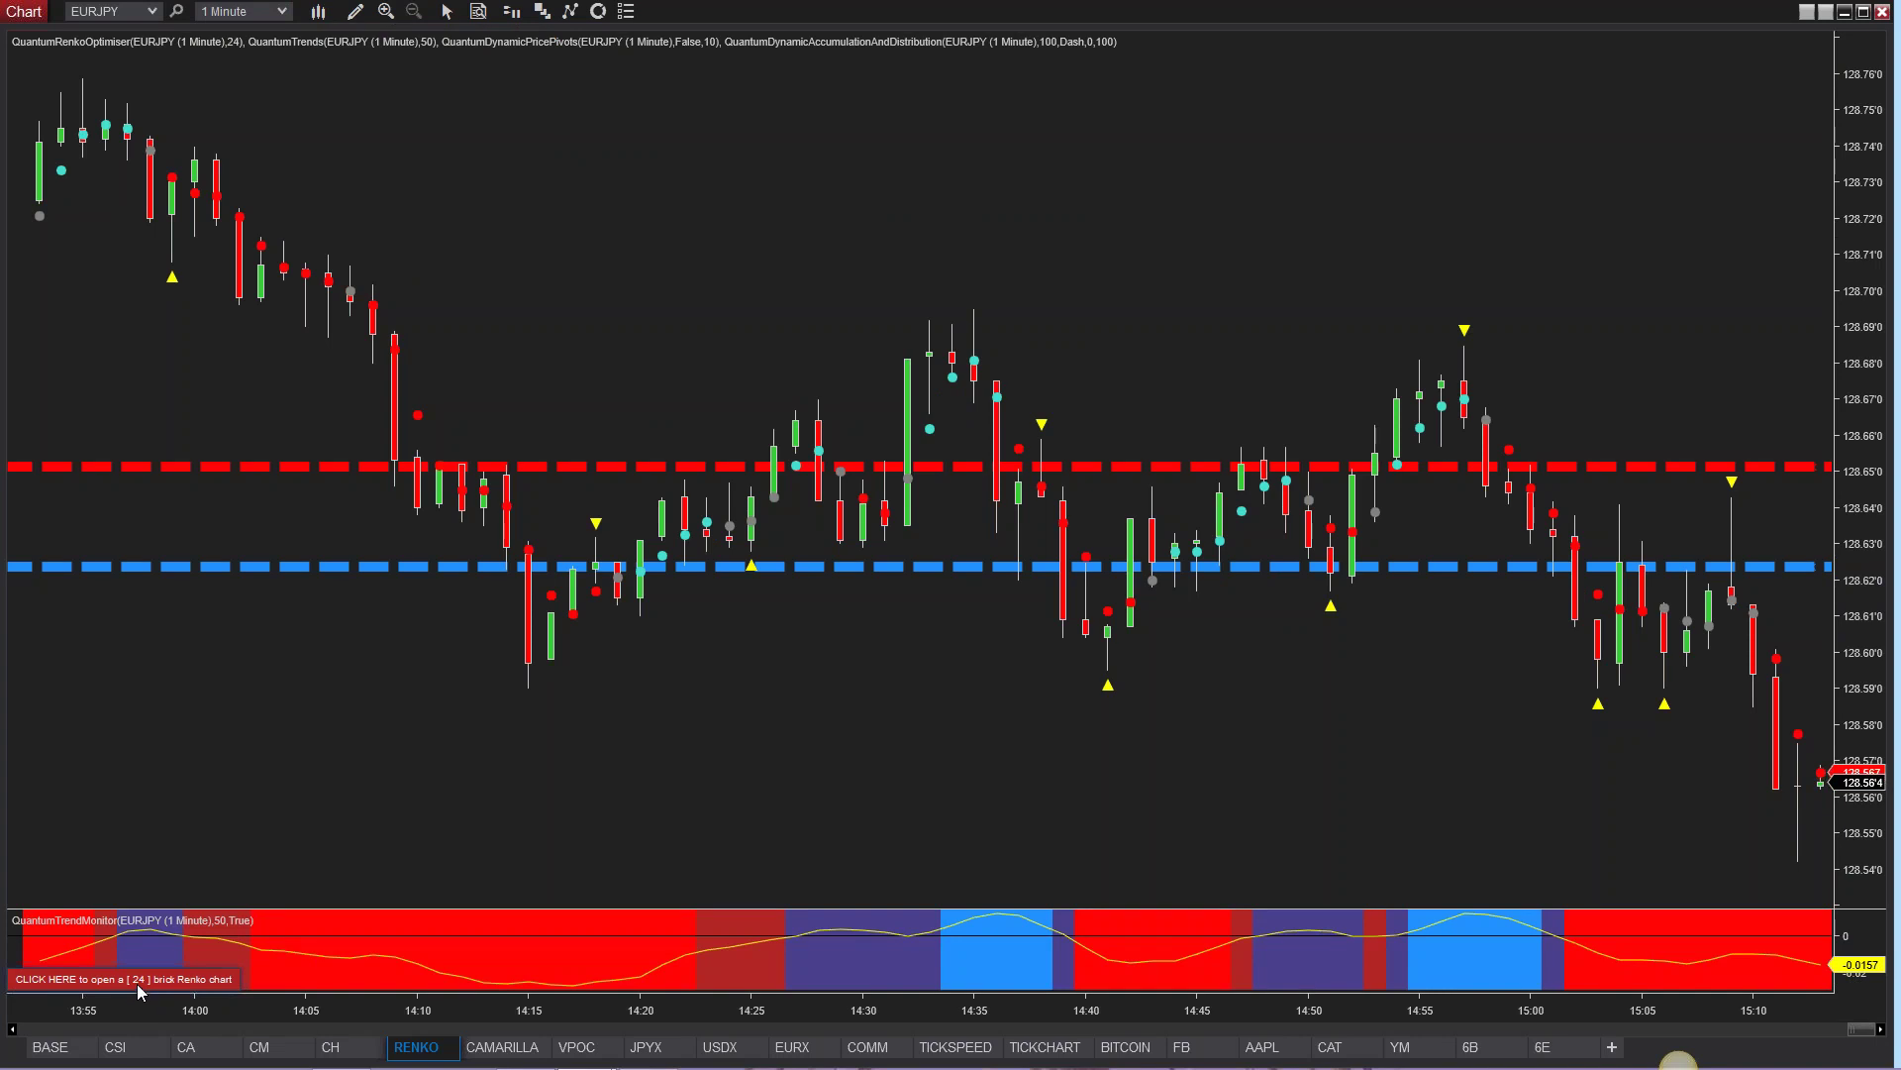
Step: Apply the trend monitor's recommended 24-brick Renko chart to EURJPY
{"action": "left_click", "coordinate": [137, 978]}
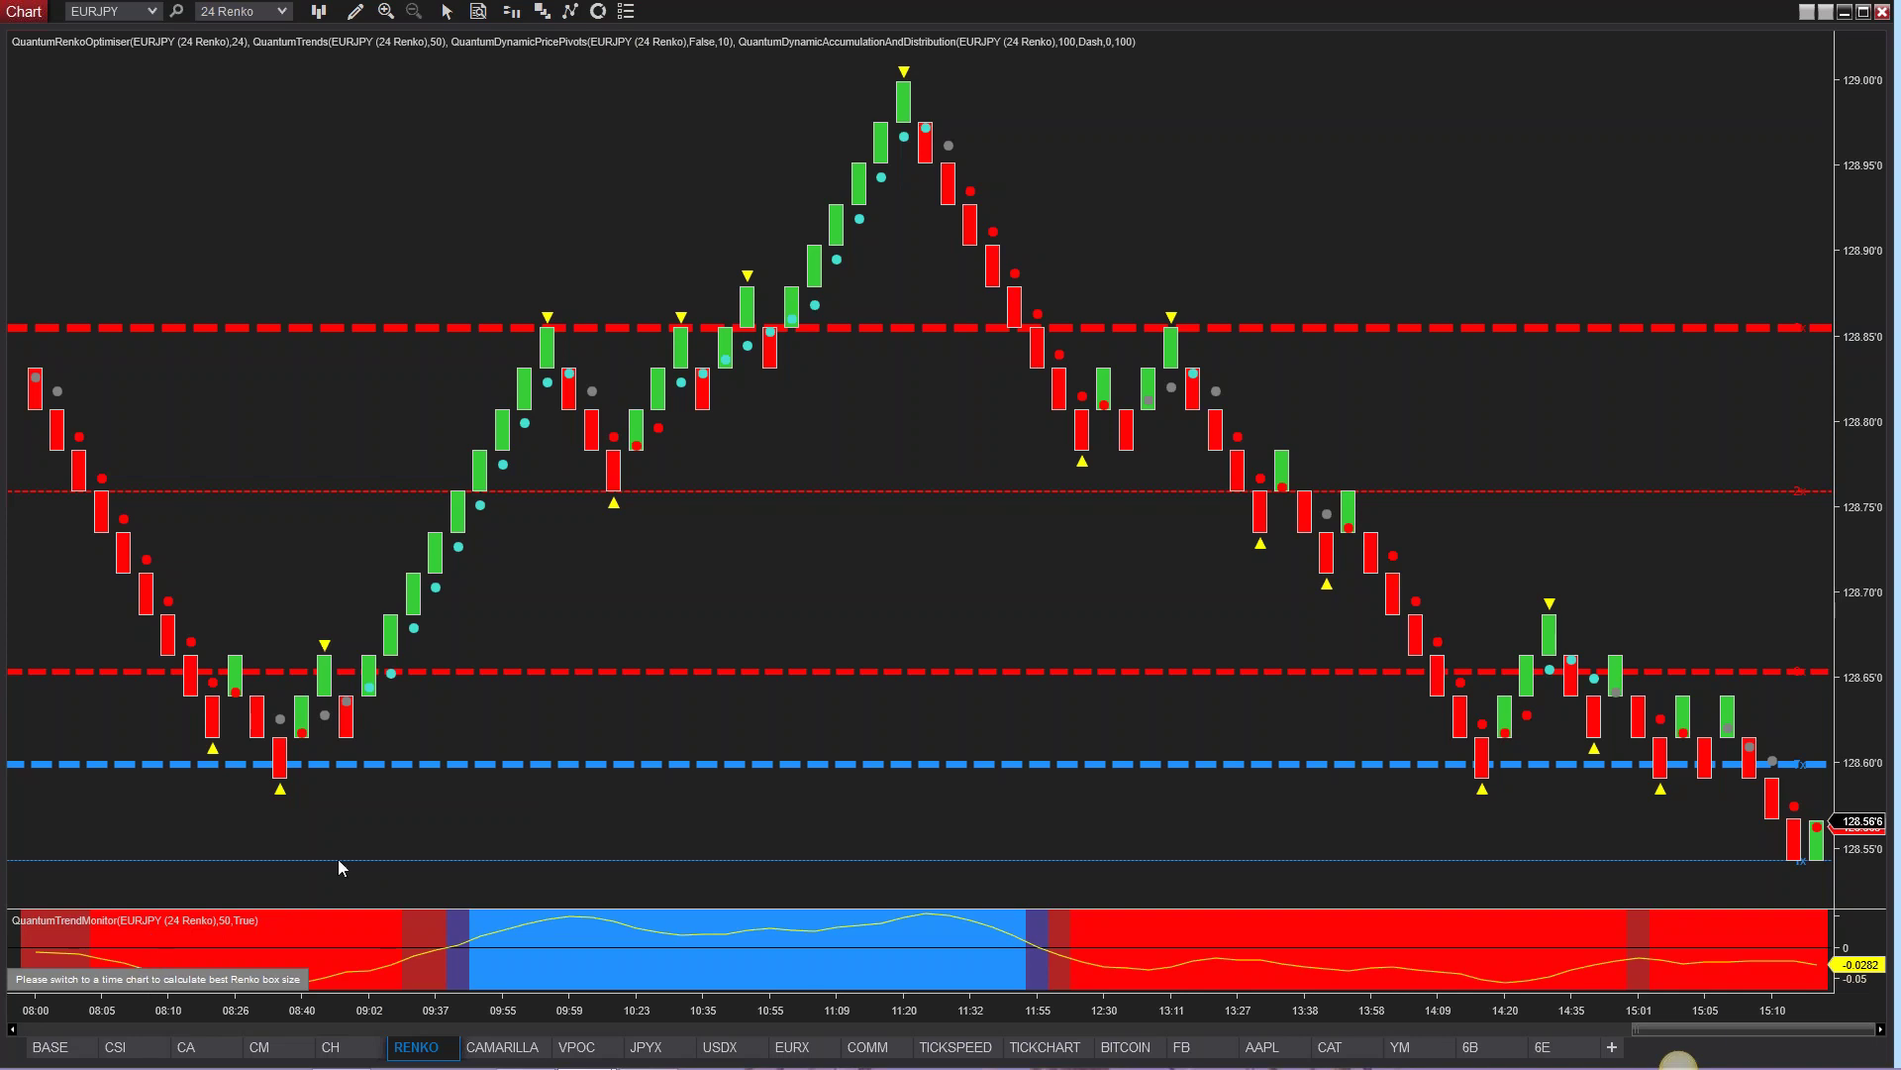
Step: Show the GC 12-18 30-minute Camarilla chart with compressed bars and price scale, revealing levels R6 to S6
{"action": "left_click", "coordinate": [513, 1052]}
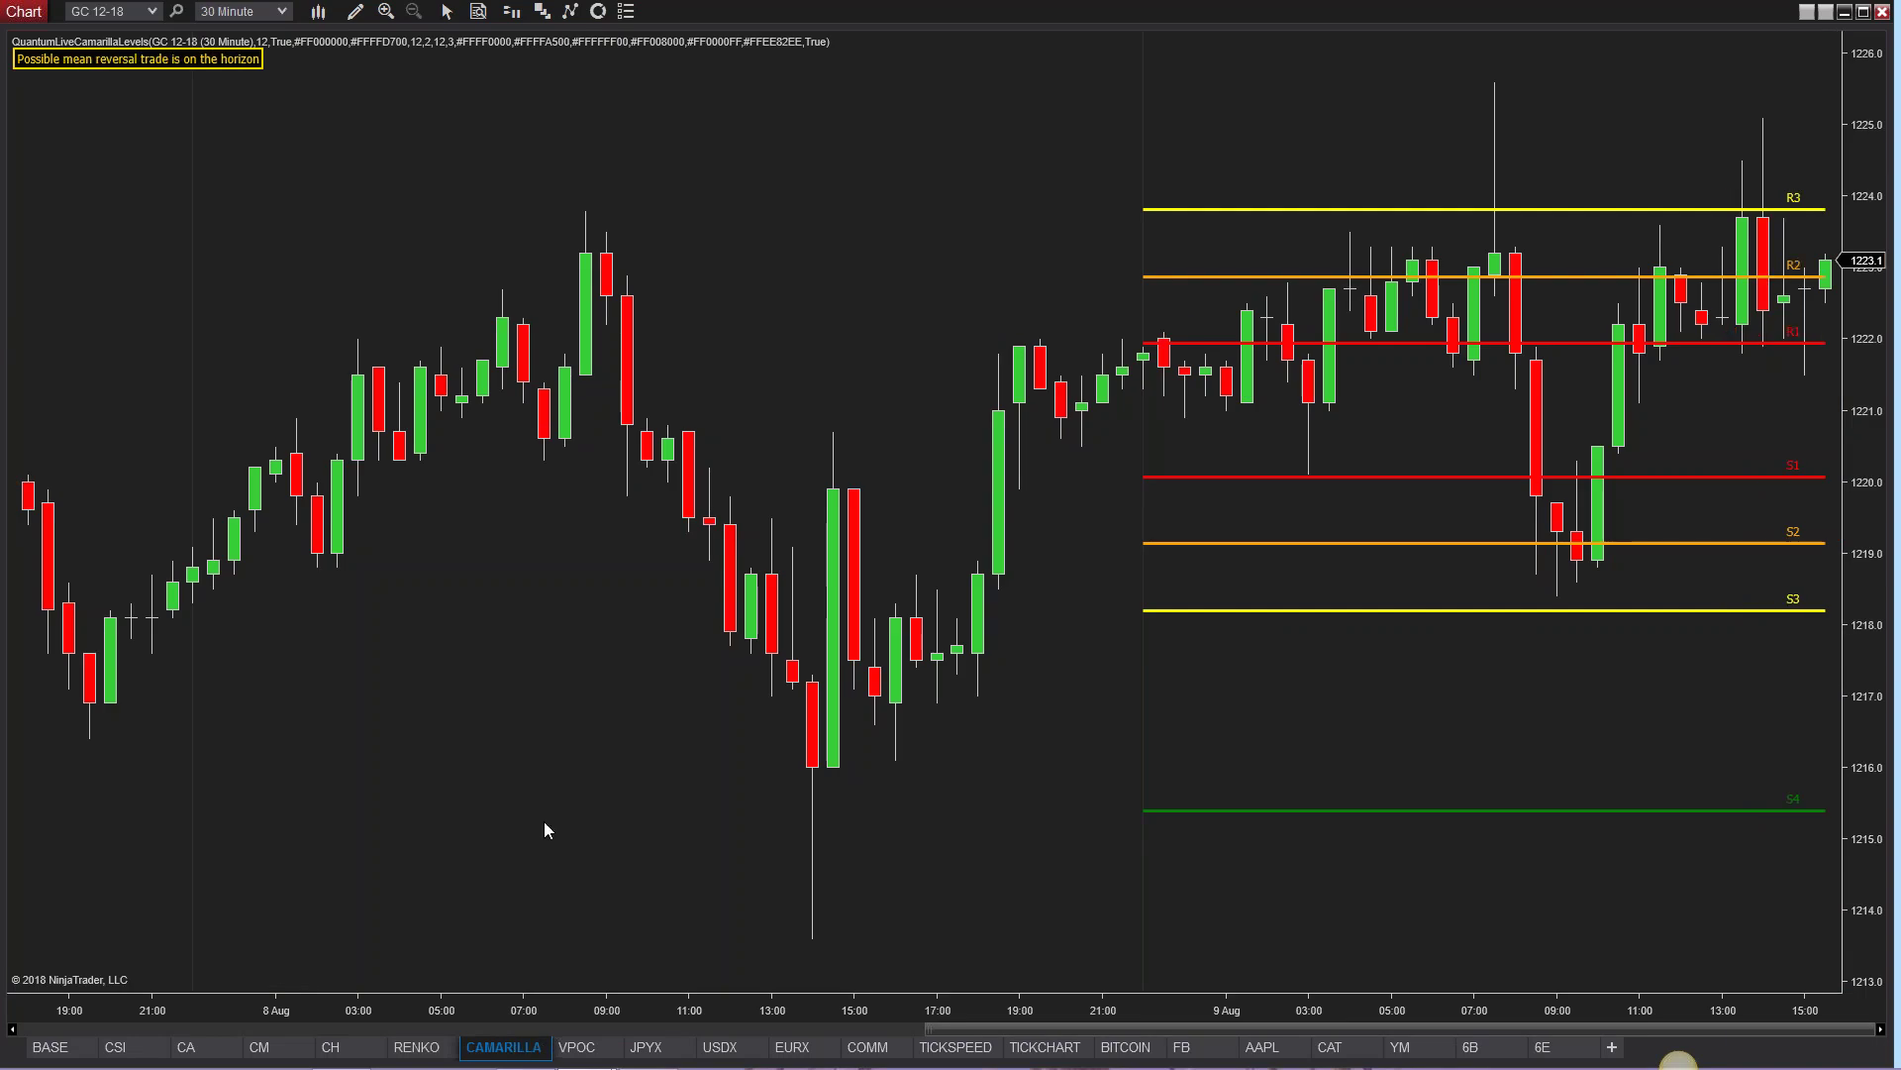
{"action": "left_click_drag", "start_coordinate": [982, 1005], "coordinate": [1054, 992]}
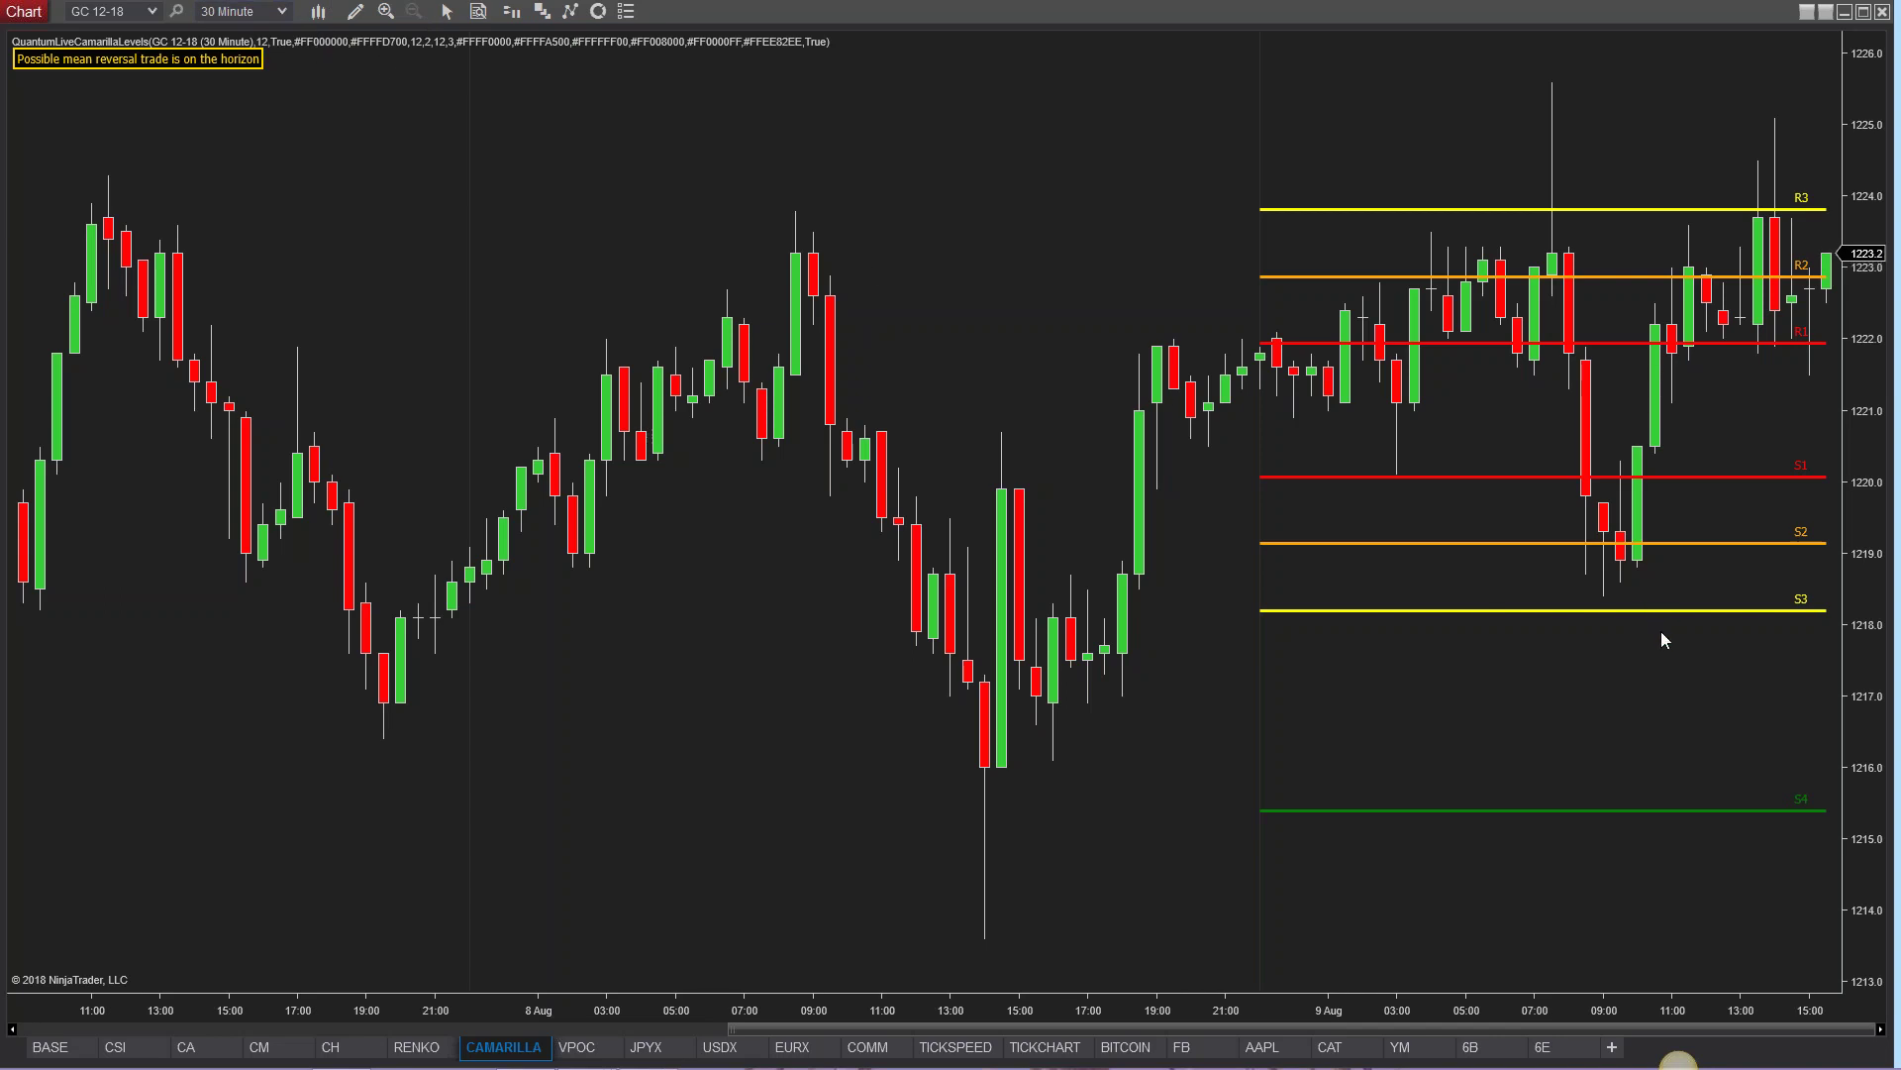
{"action": "mouse_move", "coordinate": [1871, 466]}
{"action": "left_mouse_down"}
{"action": "mouse_move", "coordinate": [1862, 484]}
{"action": "mouse_move", "coordinate": [1867, 448]}
{"action": "mouse_move", "coordinate": [1865, 540]}
{"action": "left_mouse_up"}
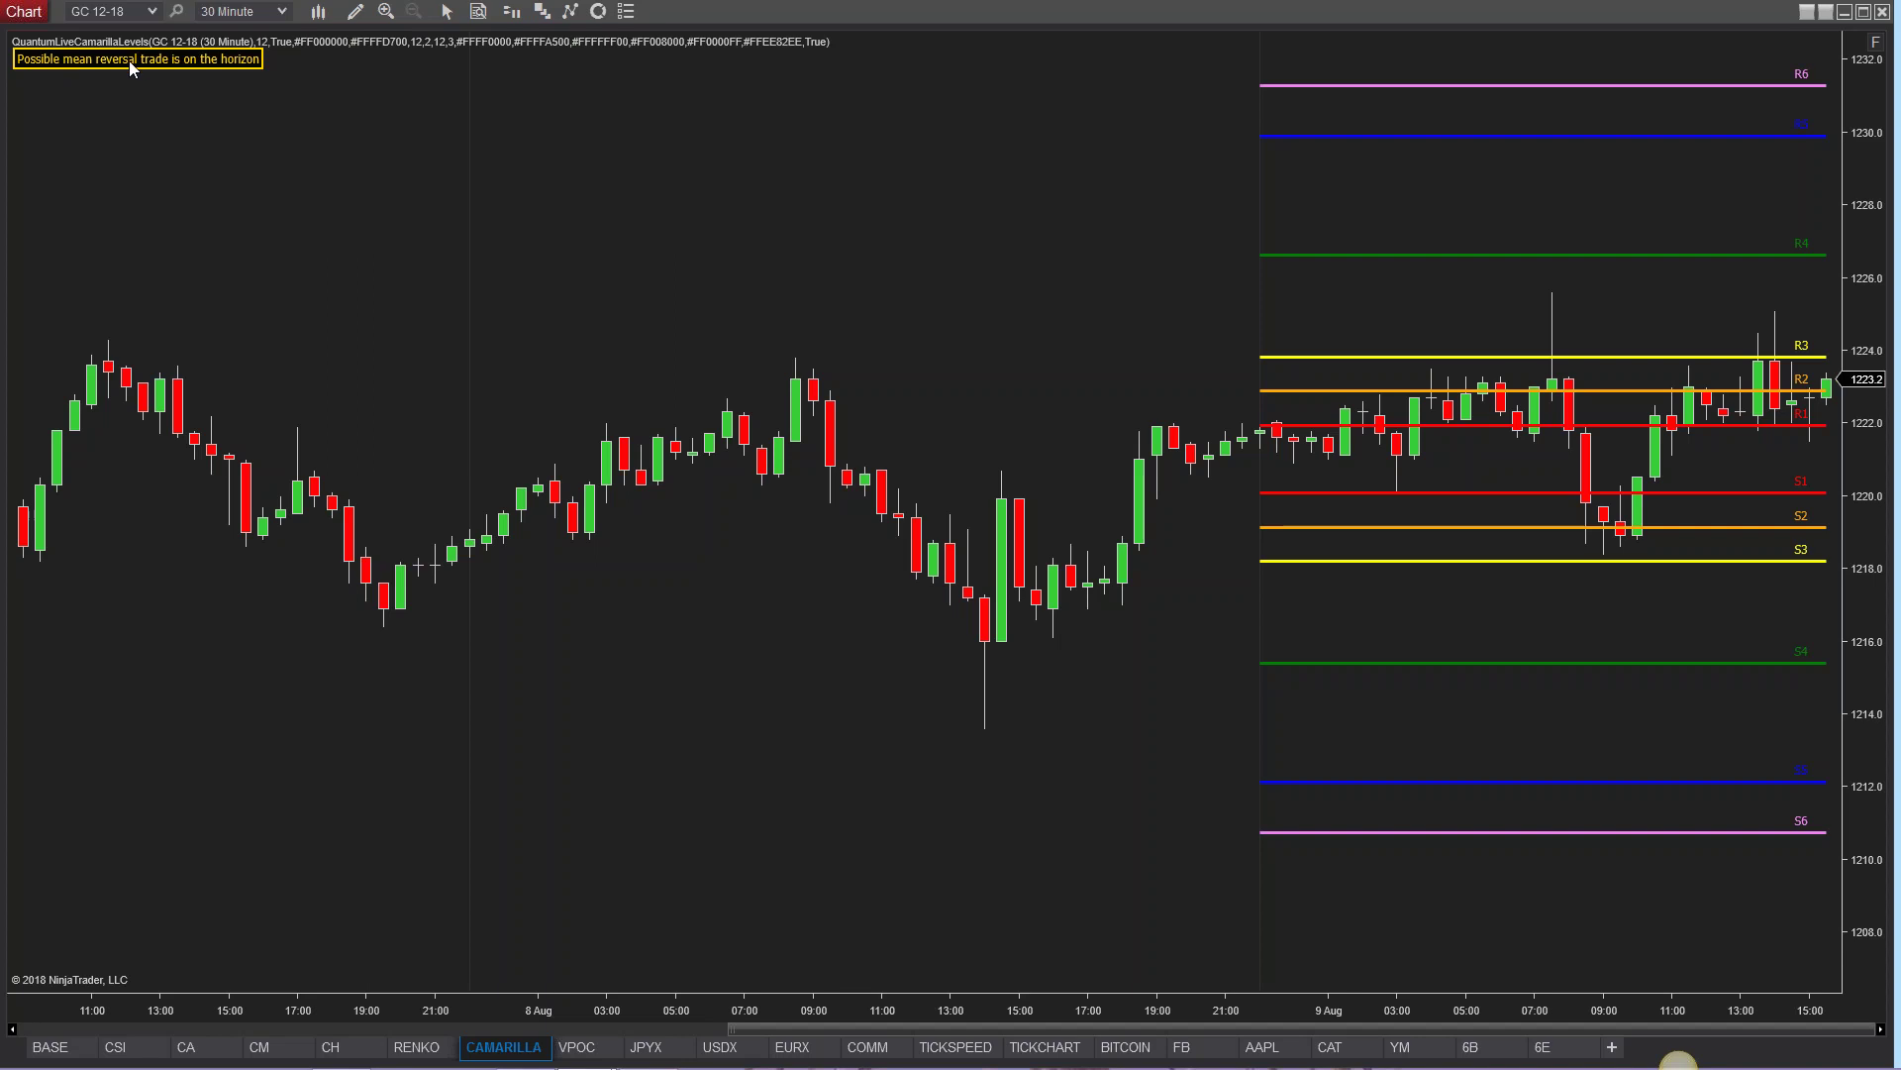
Step: Switch the GC Camarilla chart to Minute 5 bars, then go back to the EURJPY 24 Renko chart
{"action": "left_click", "coordinate": [288, 12]}
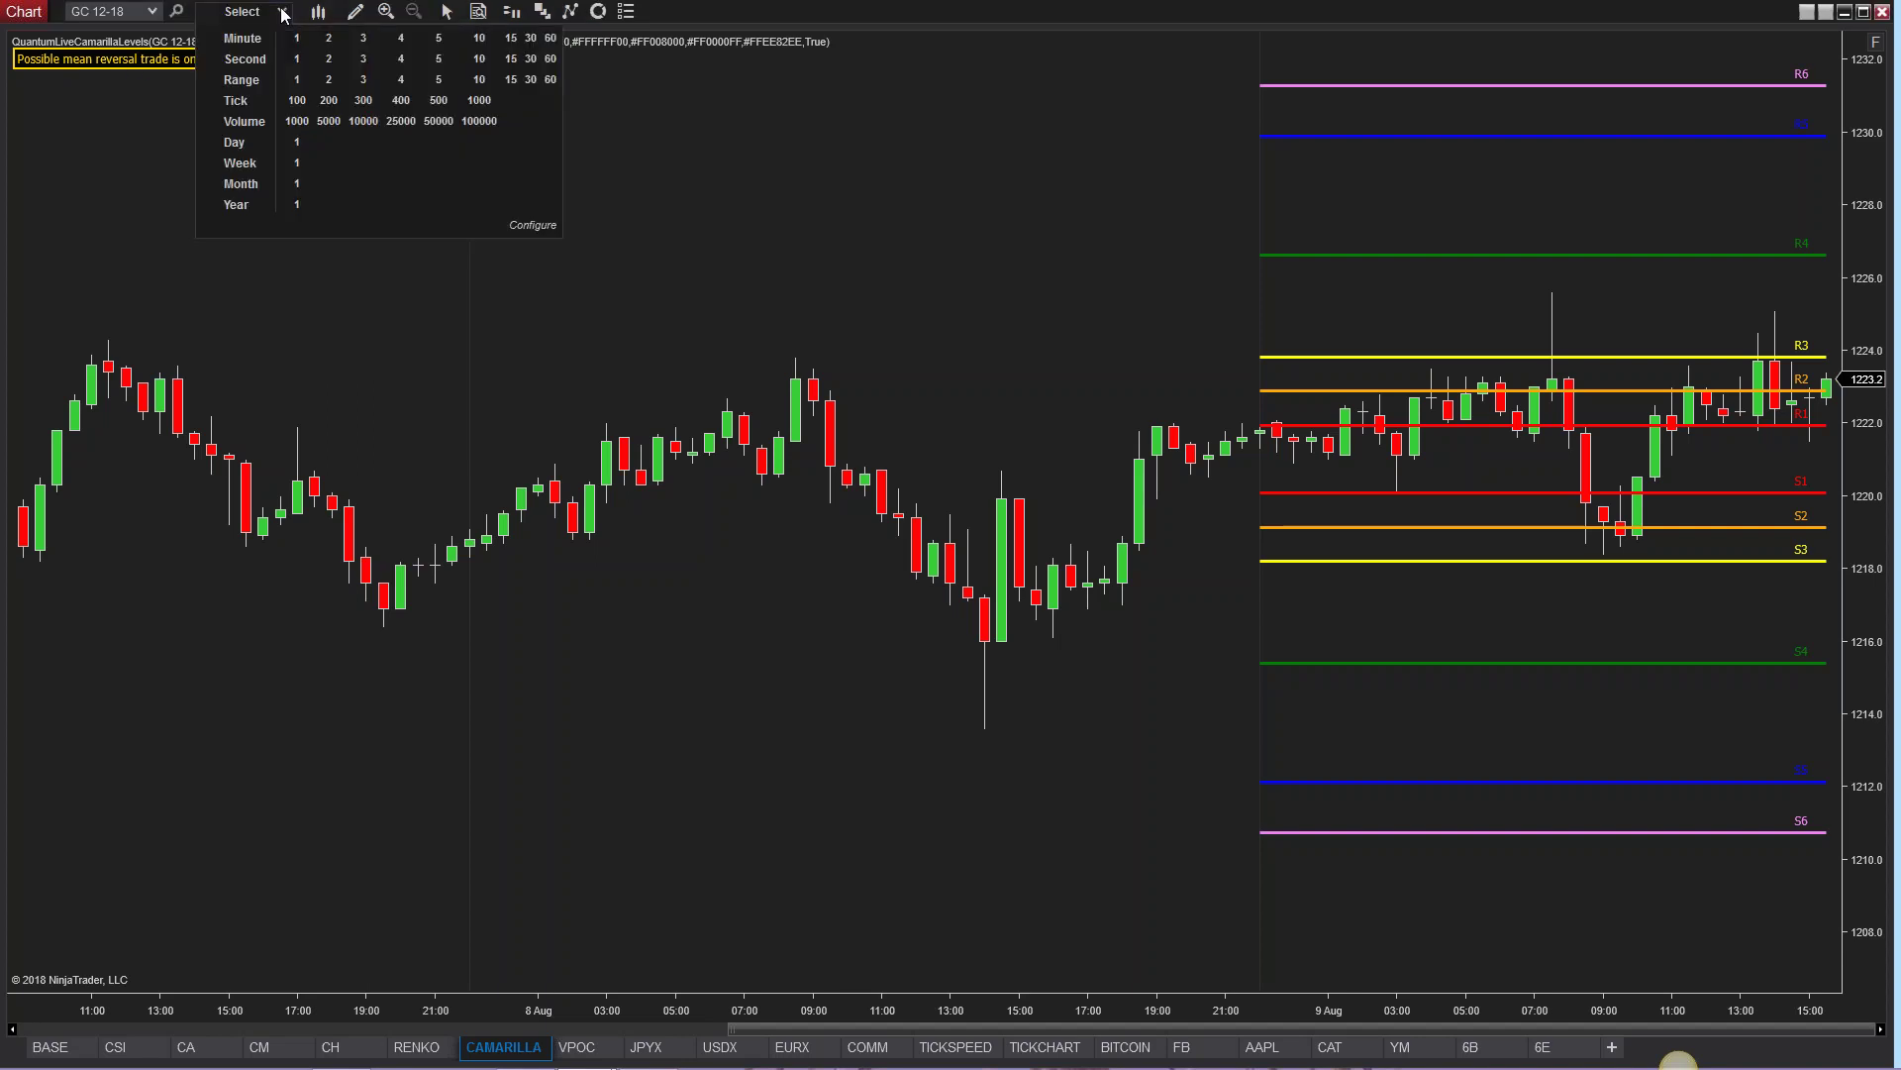
{"action": "left_click", "coordinate": [440, 39]}
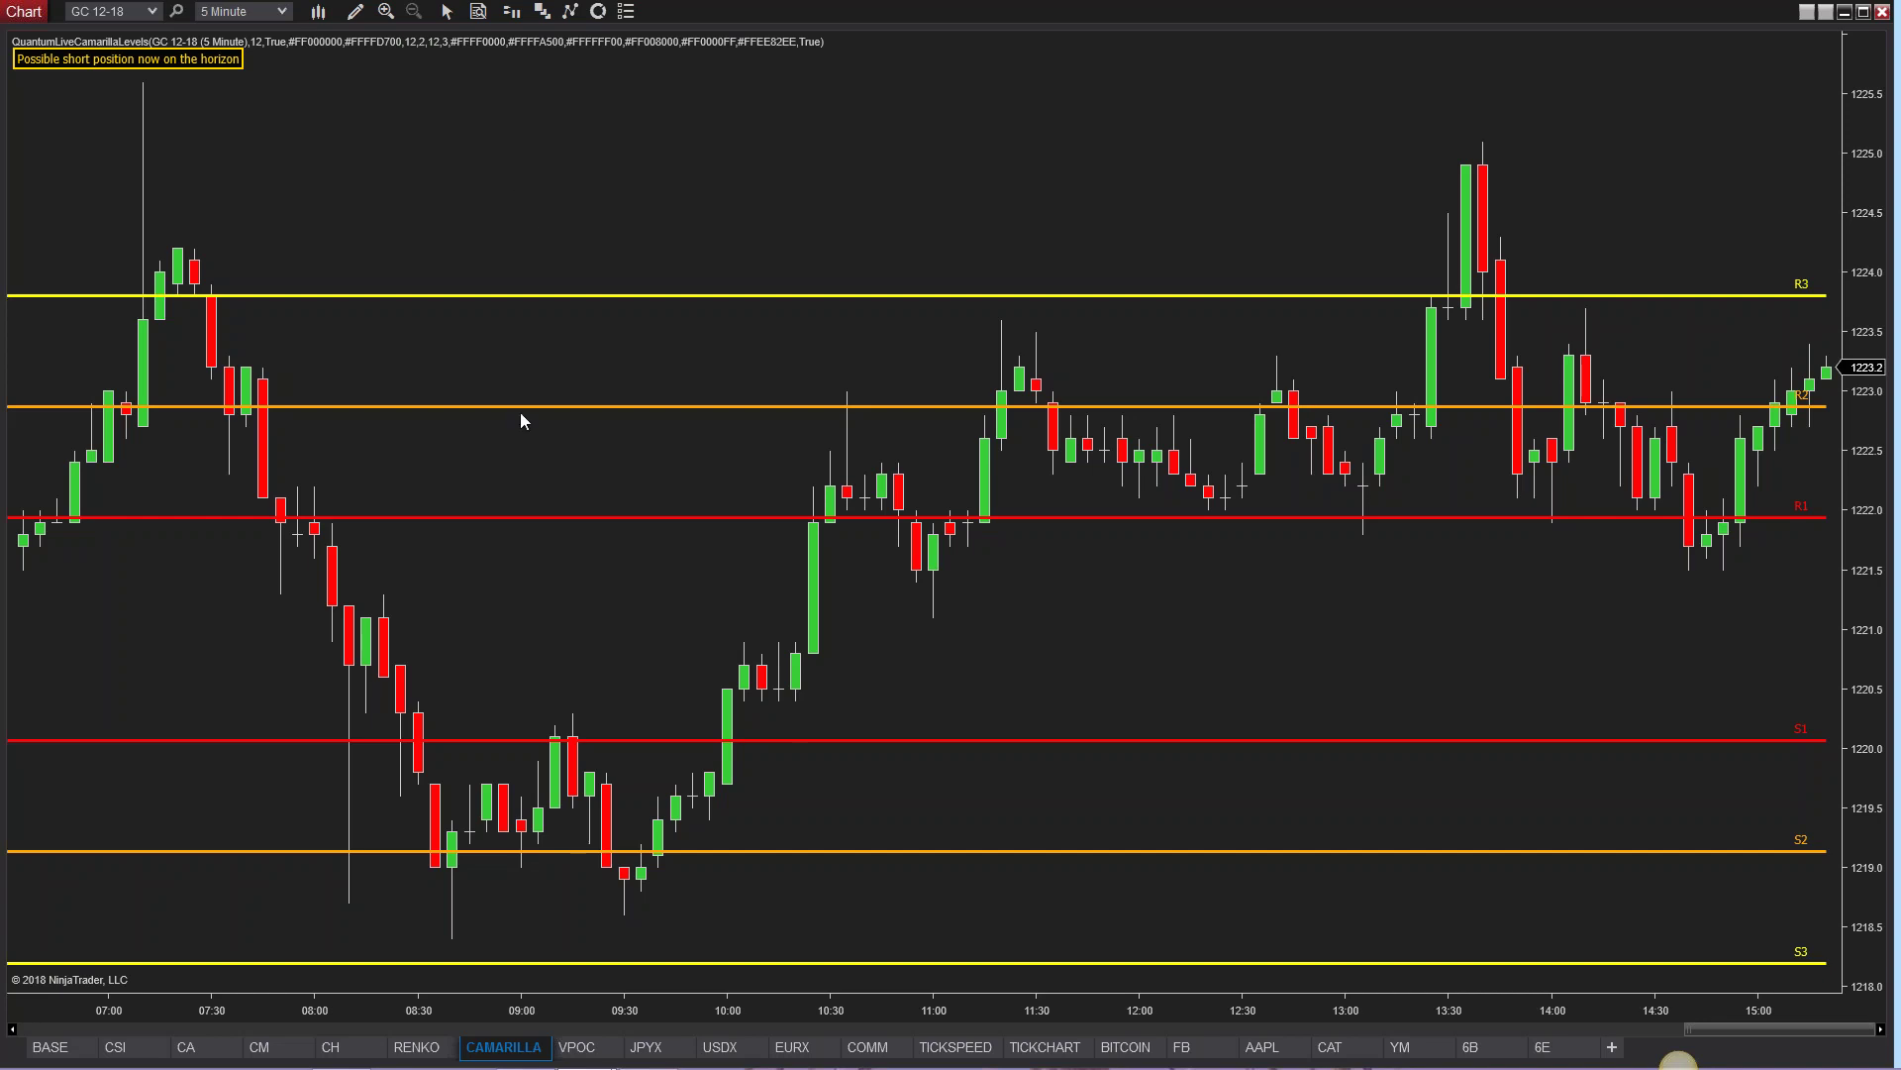
{"action": "left_click", "coordinate": [421, 1048]}
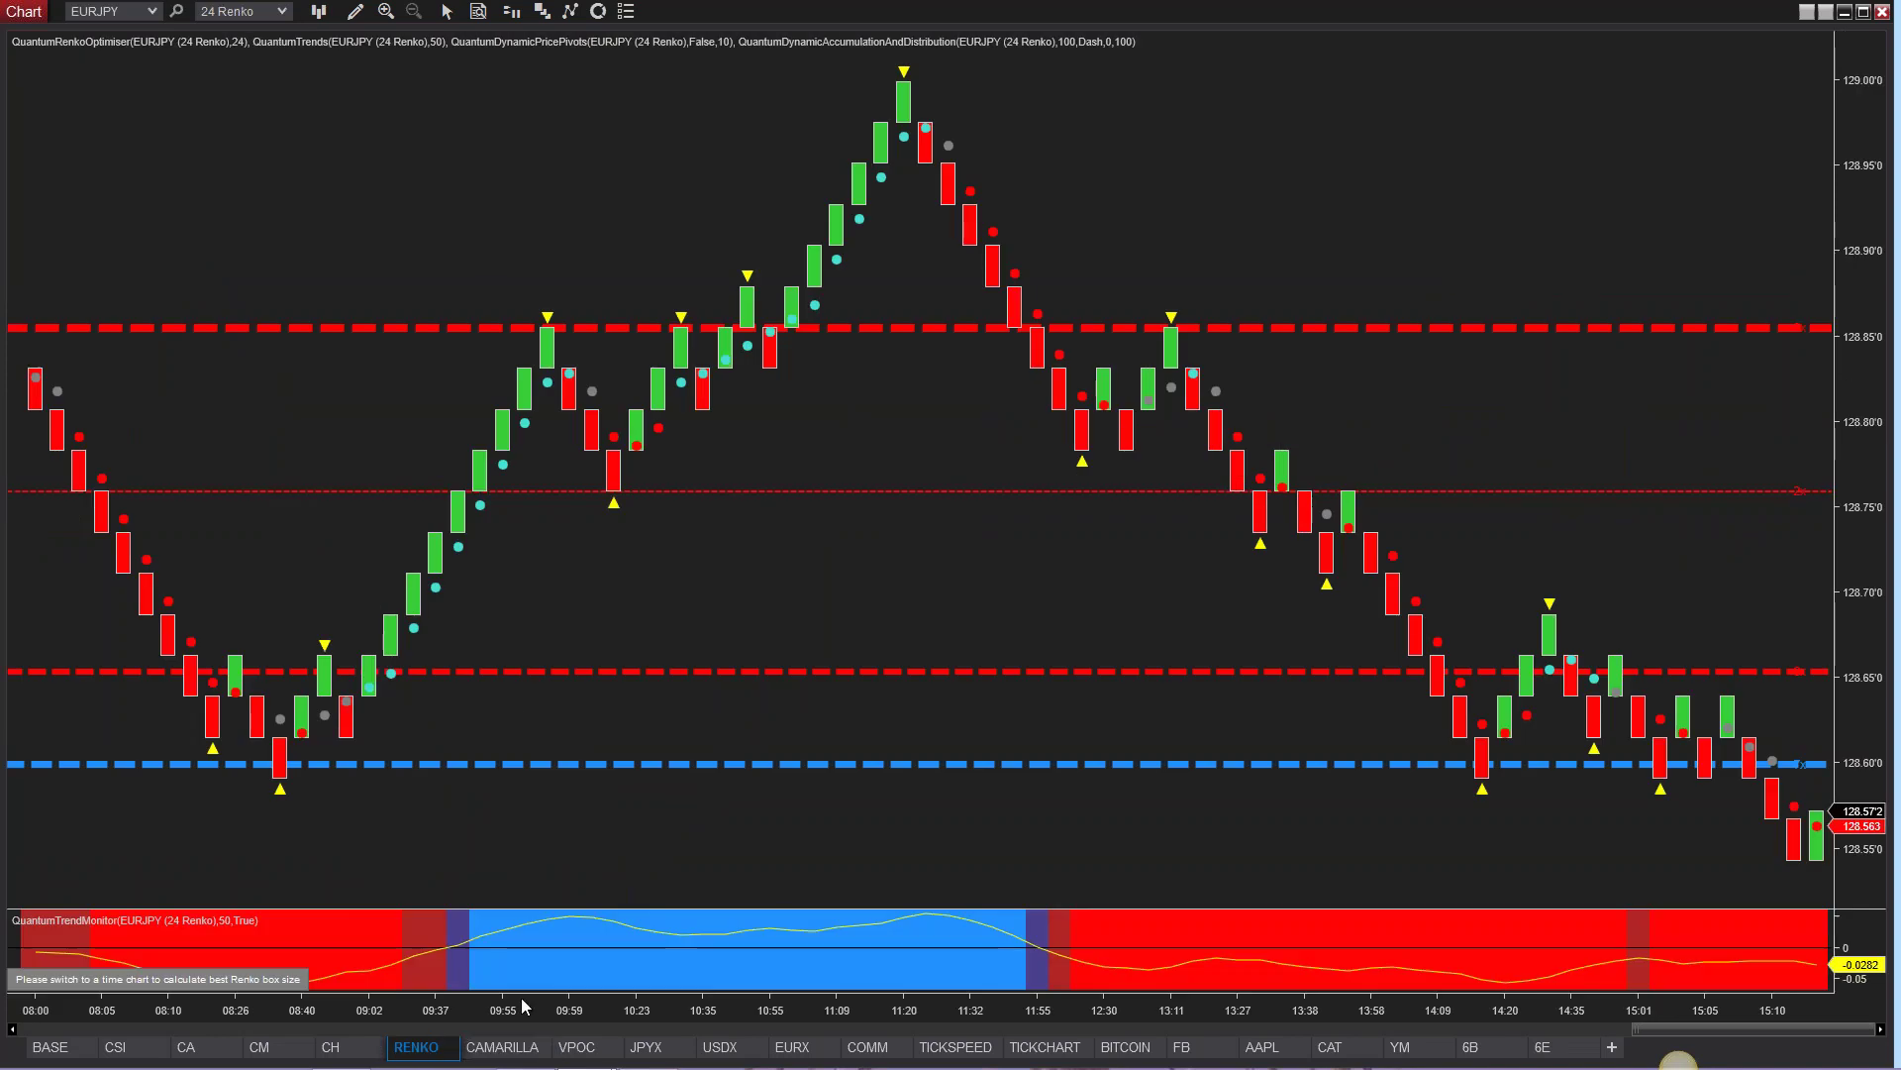
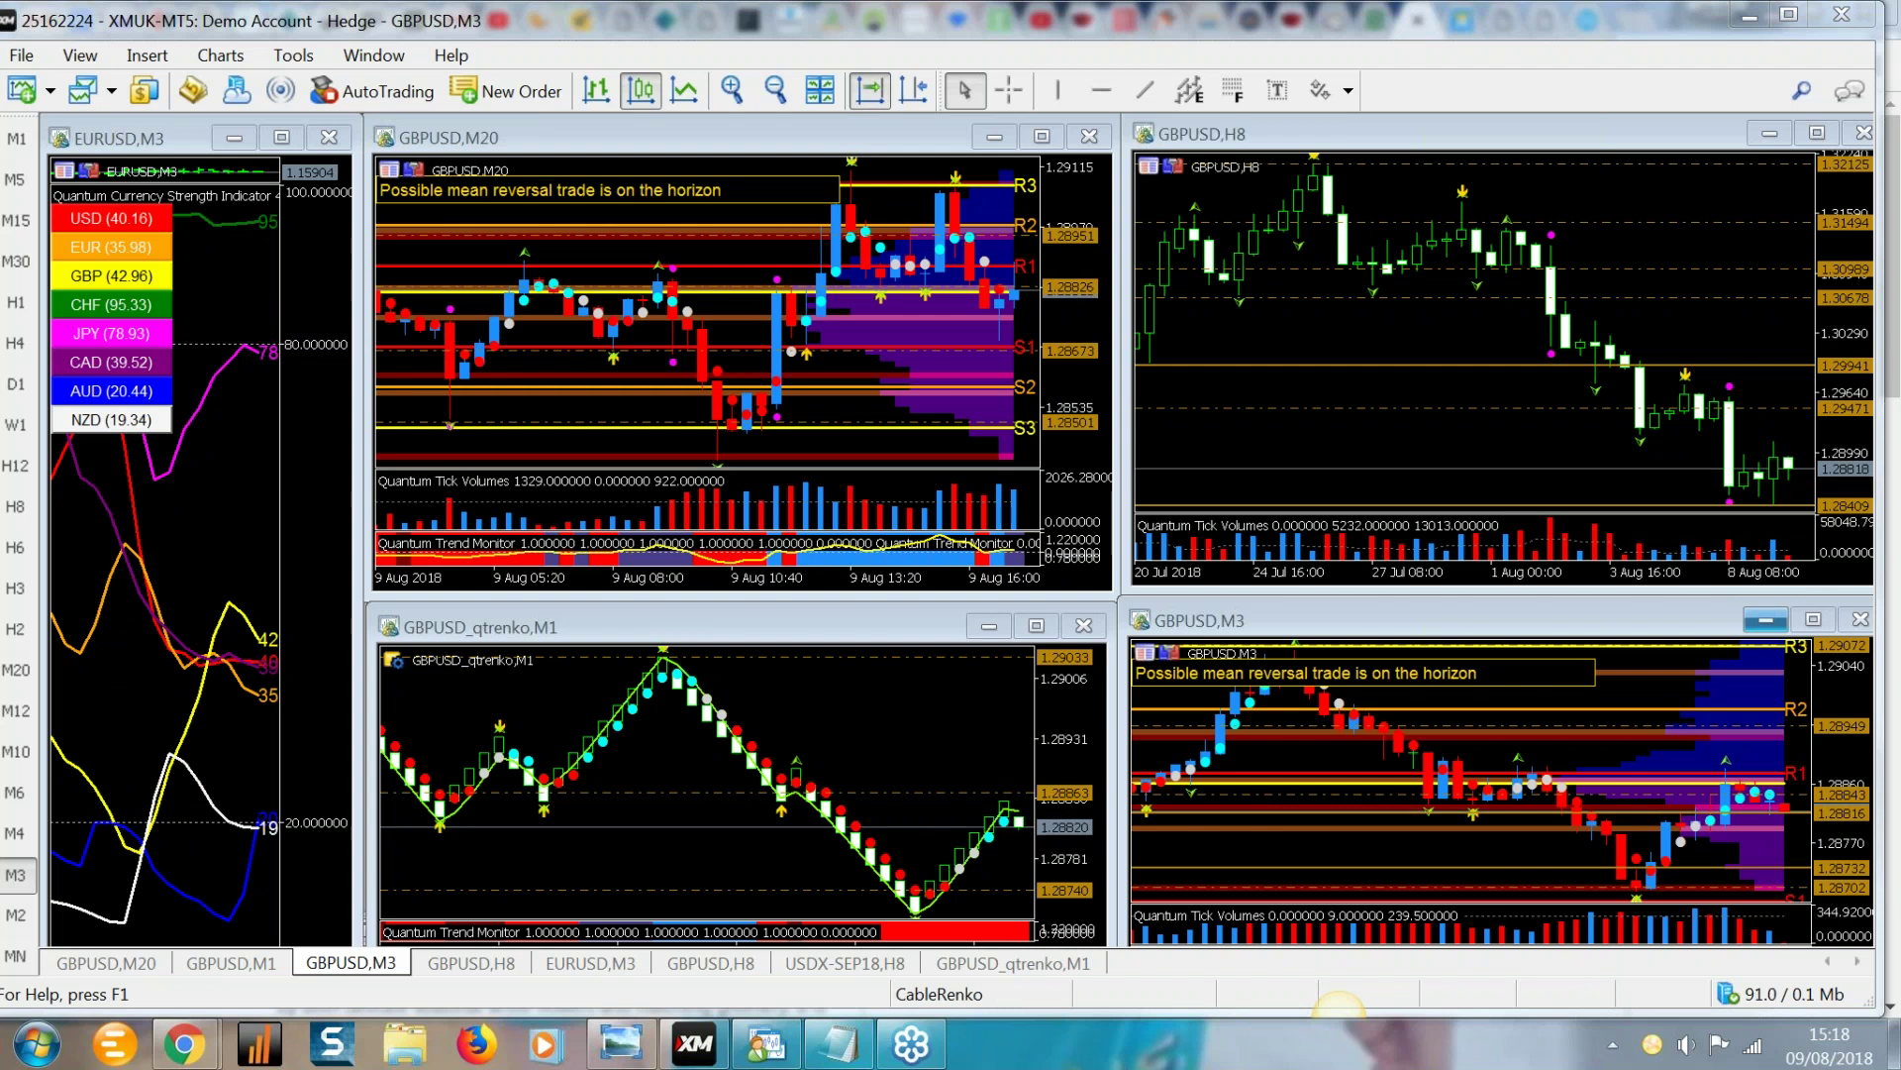
Step: Maximize the GBPUSD M3 chart with pivots, volume profile and Quantum Trend Monitor
{"action": "left_click", "coordinate": [1813, 621]}
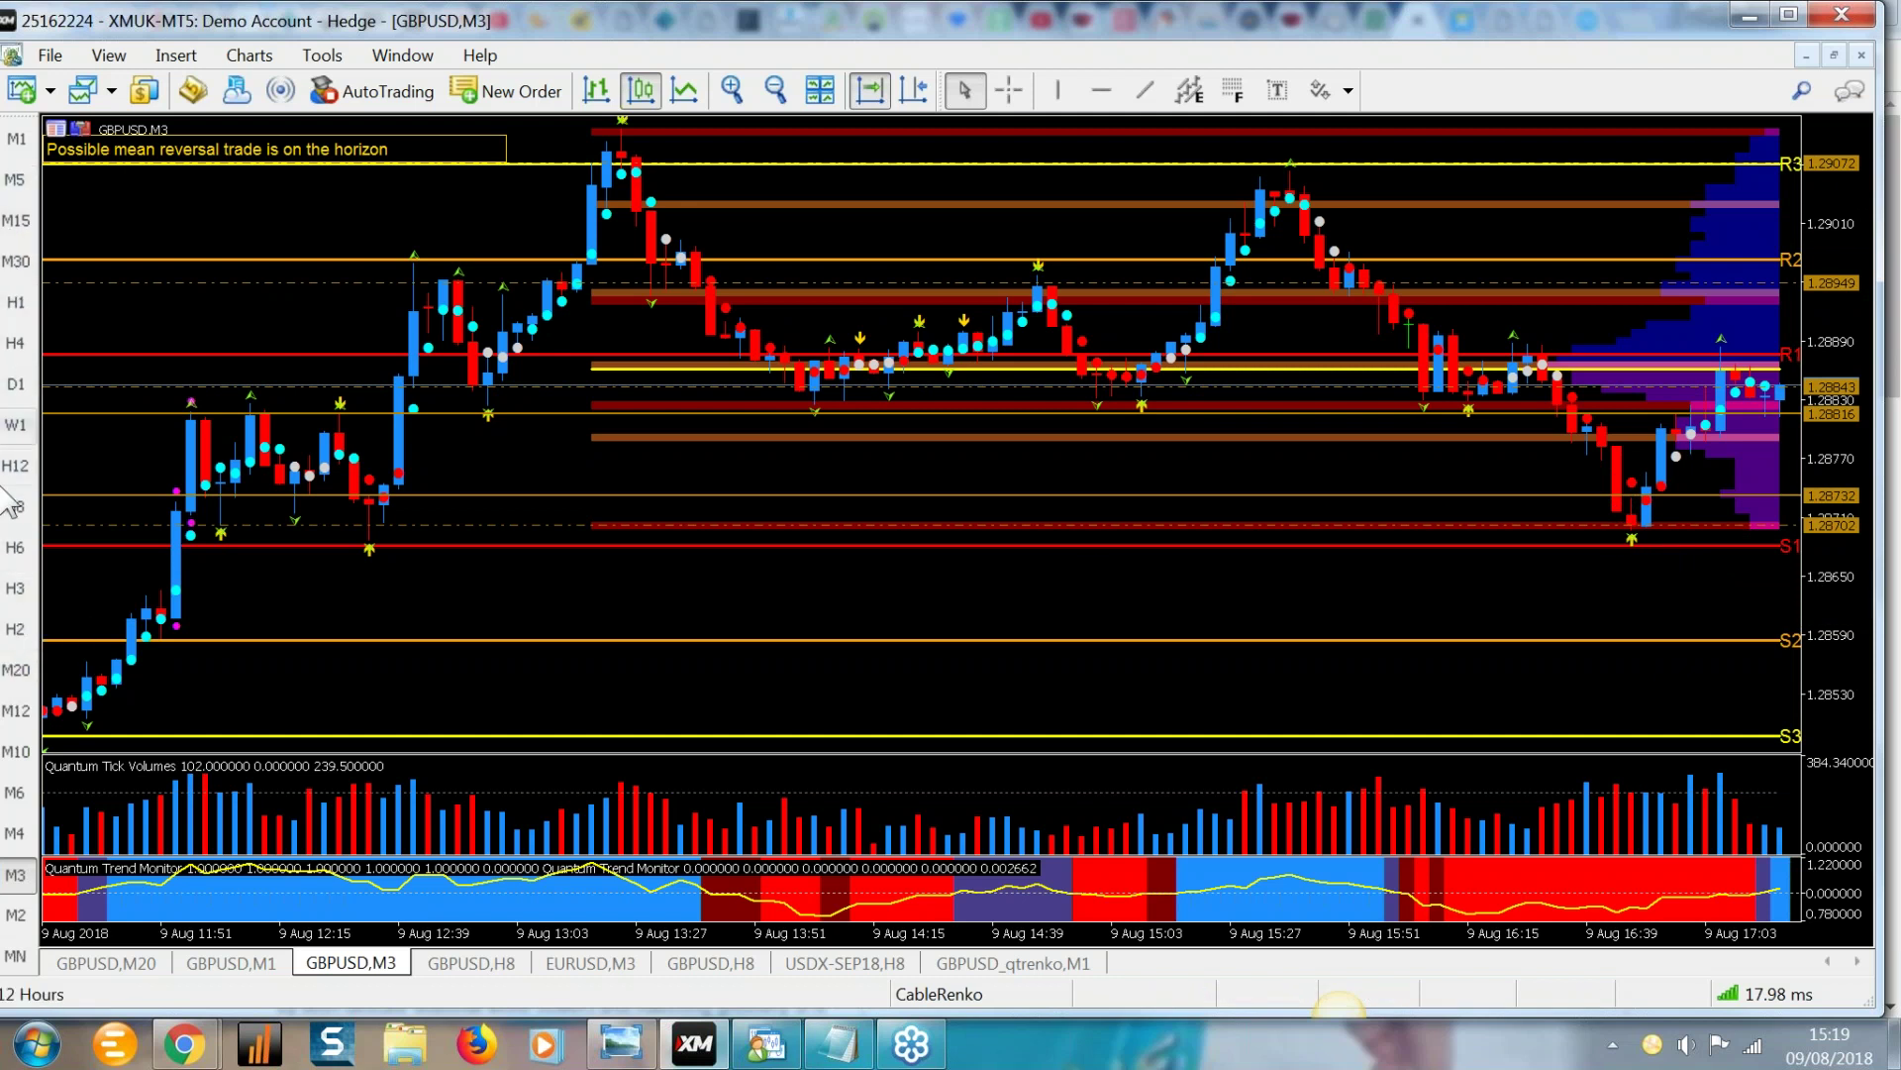
{"action": "left_click", "coordinate": [15, 792]}
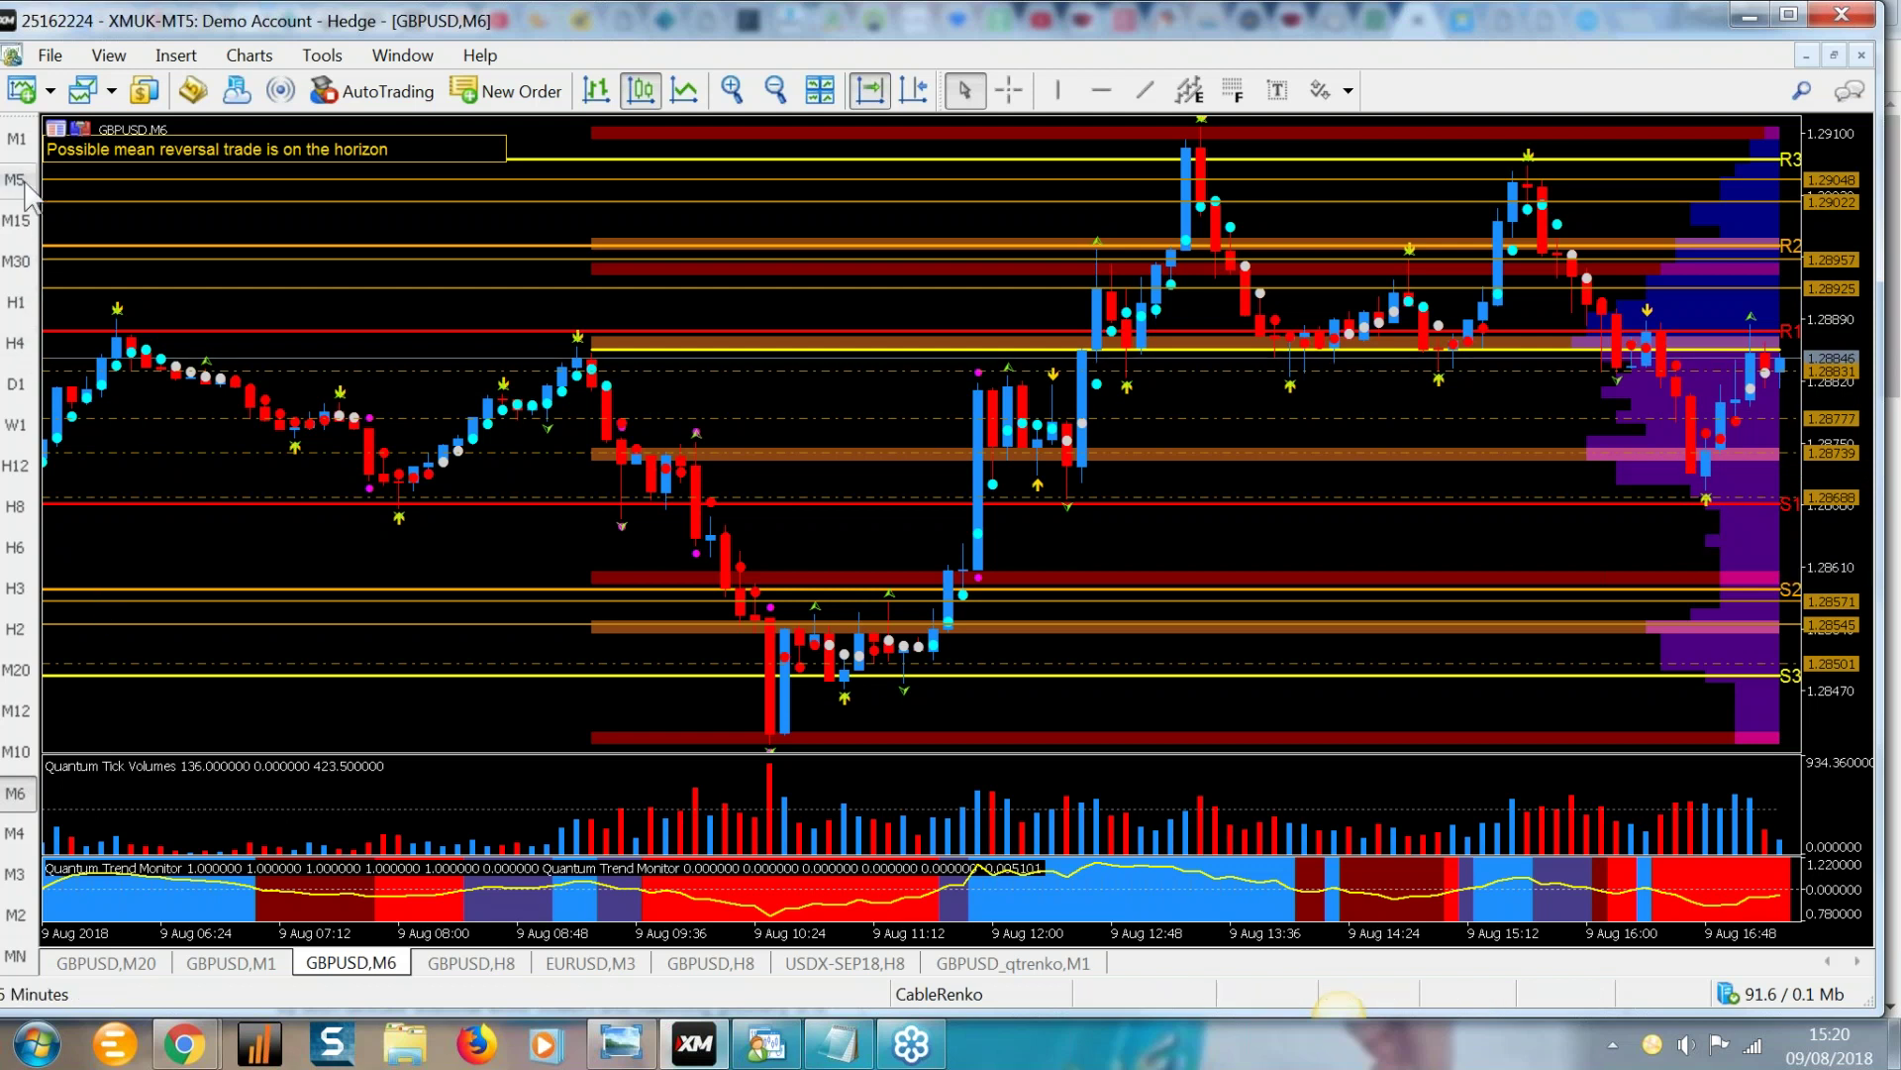
{"action": "left_click", "coordinate": [15, 875]}
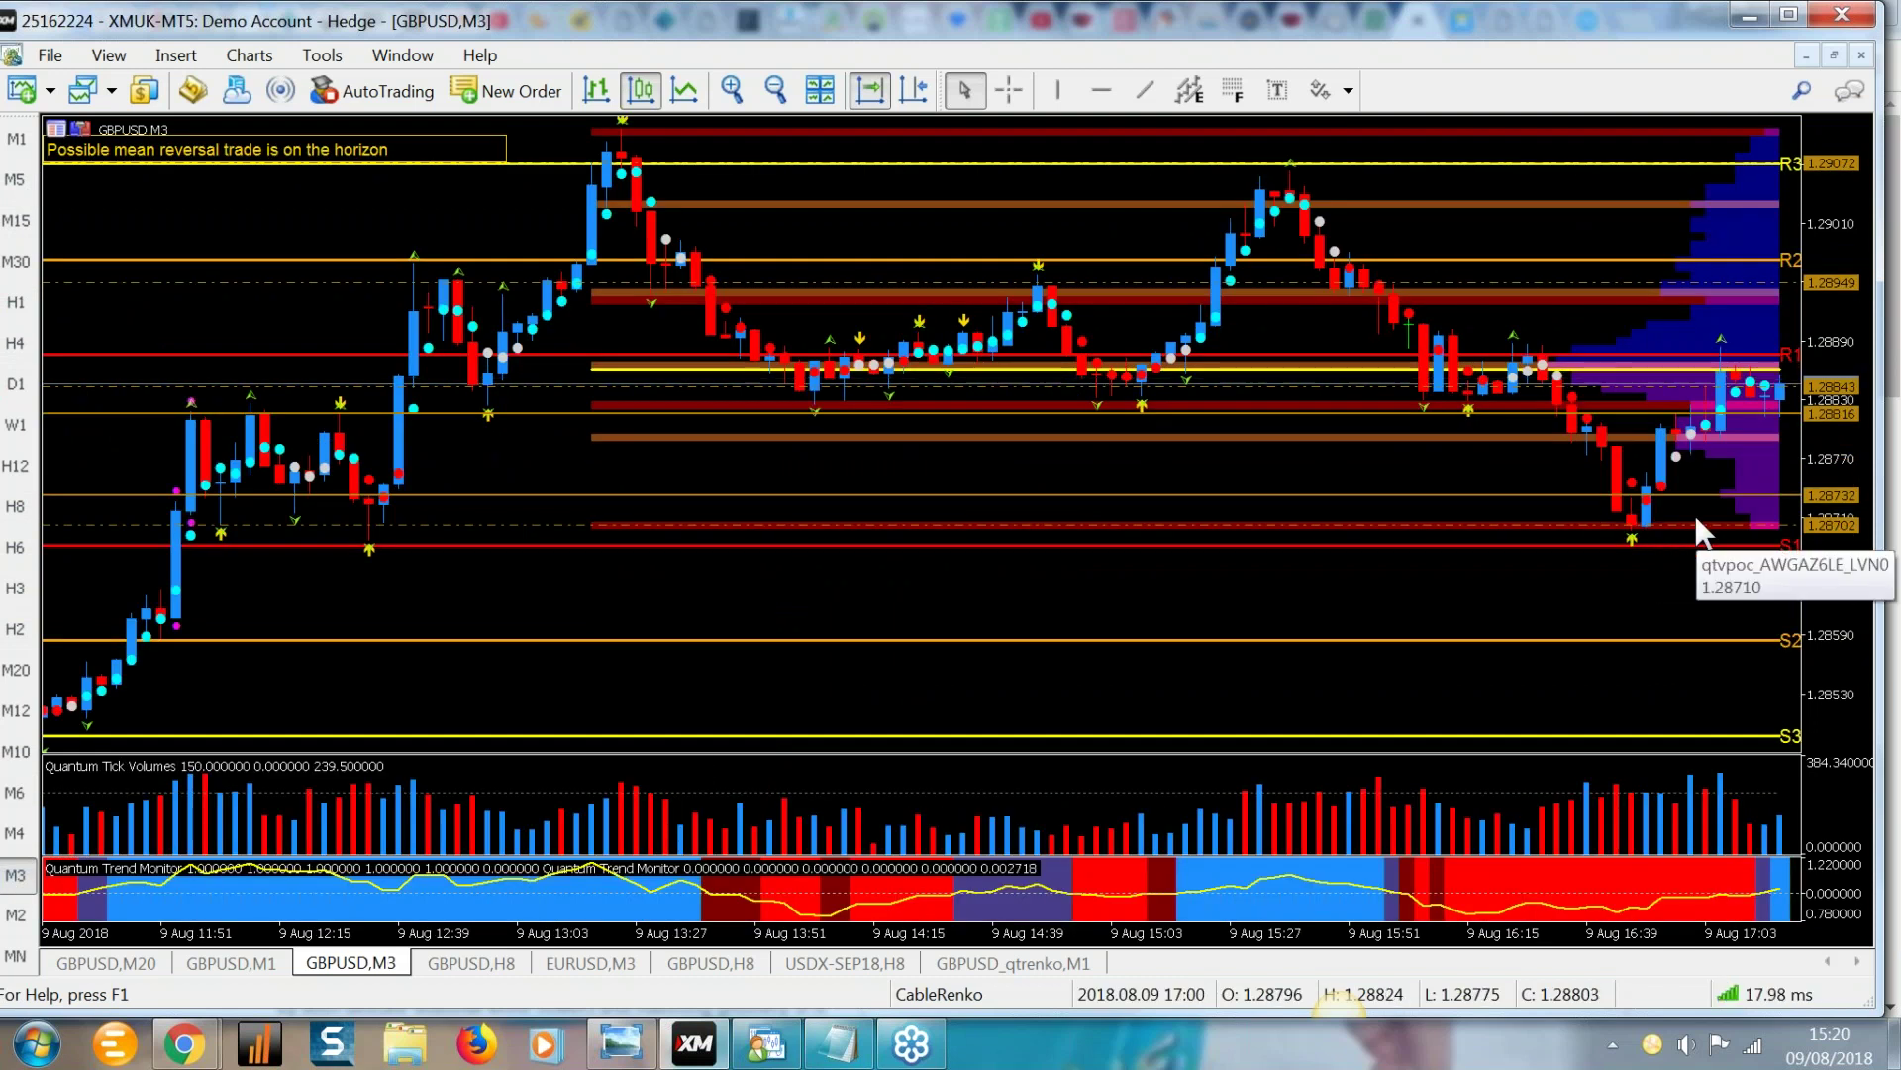
{"action": "mouse_move", "coordinate": [1702, 381]}
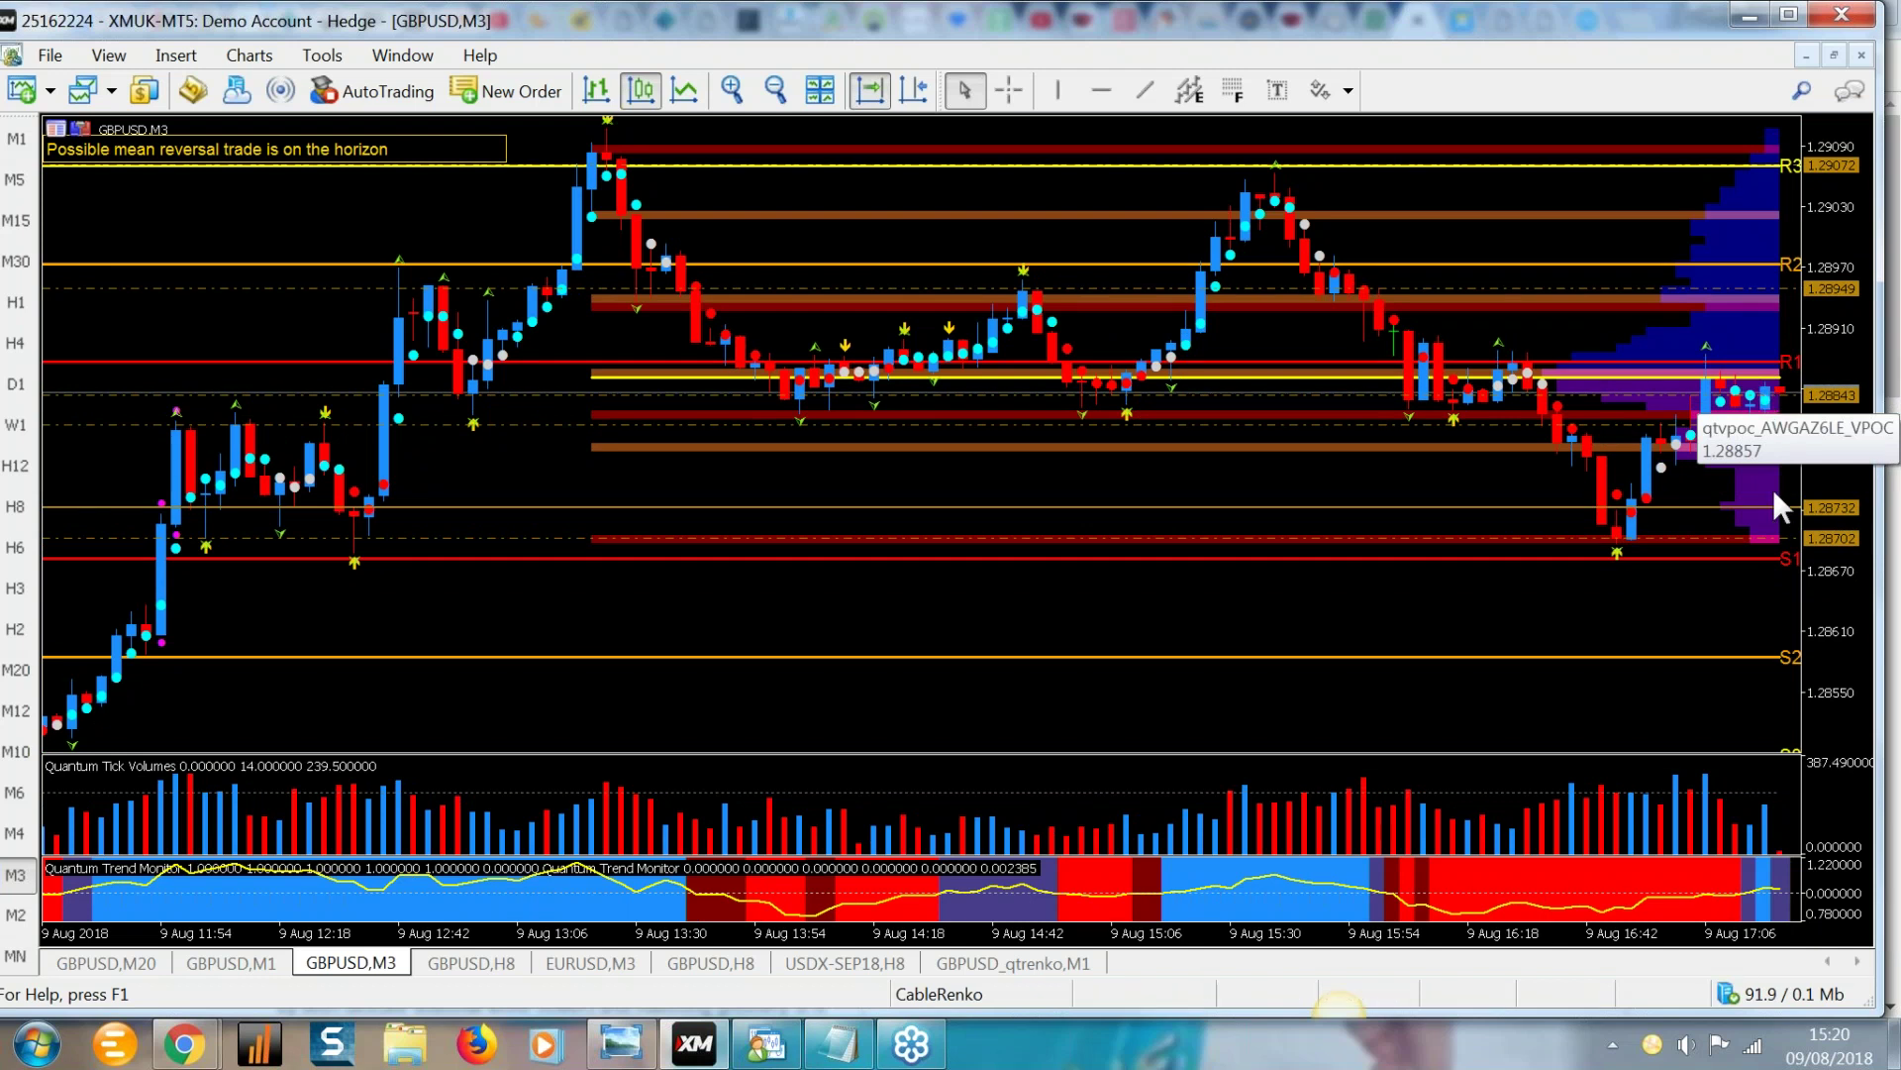
{"action": "mouse_move", "coordinate": [1767, 797]}
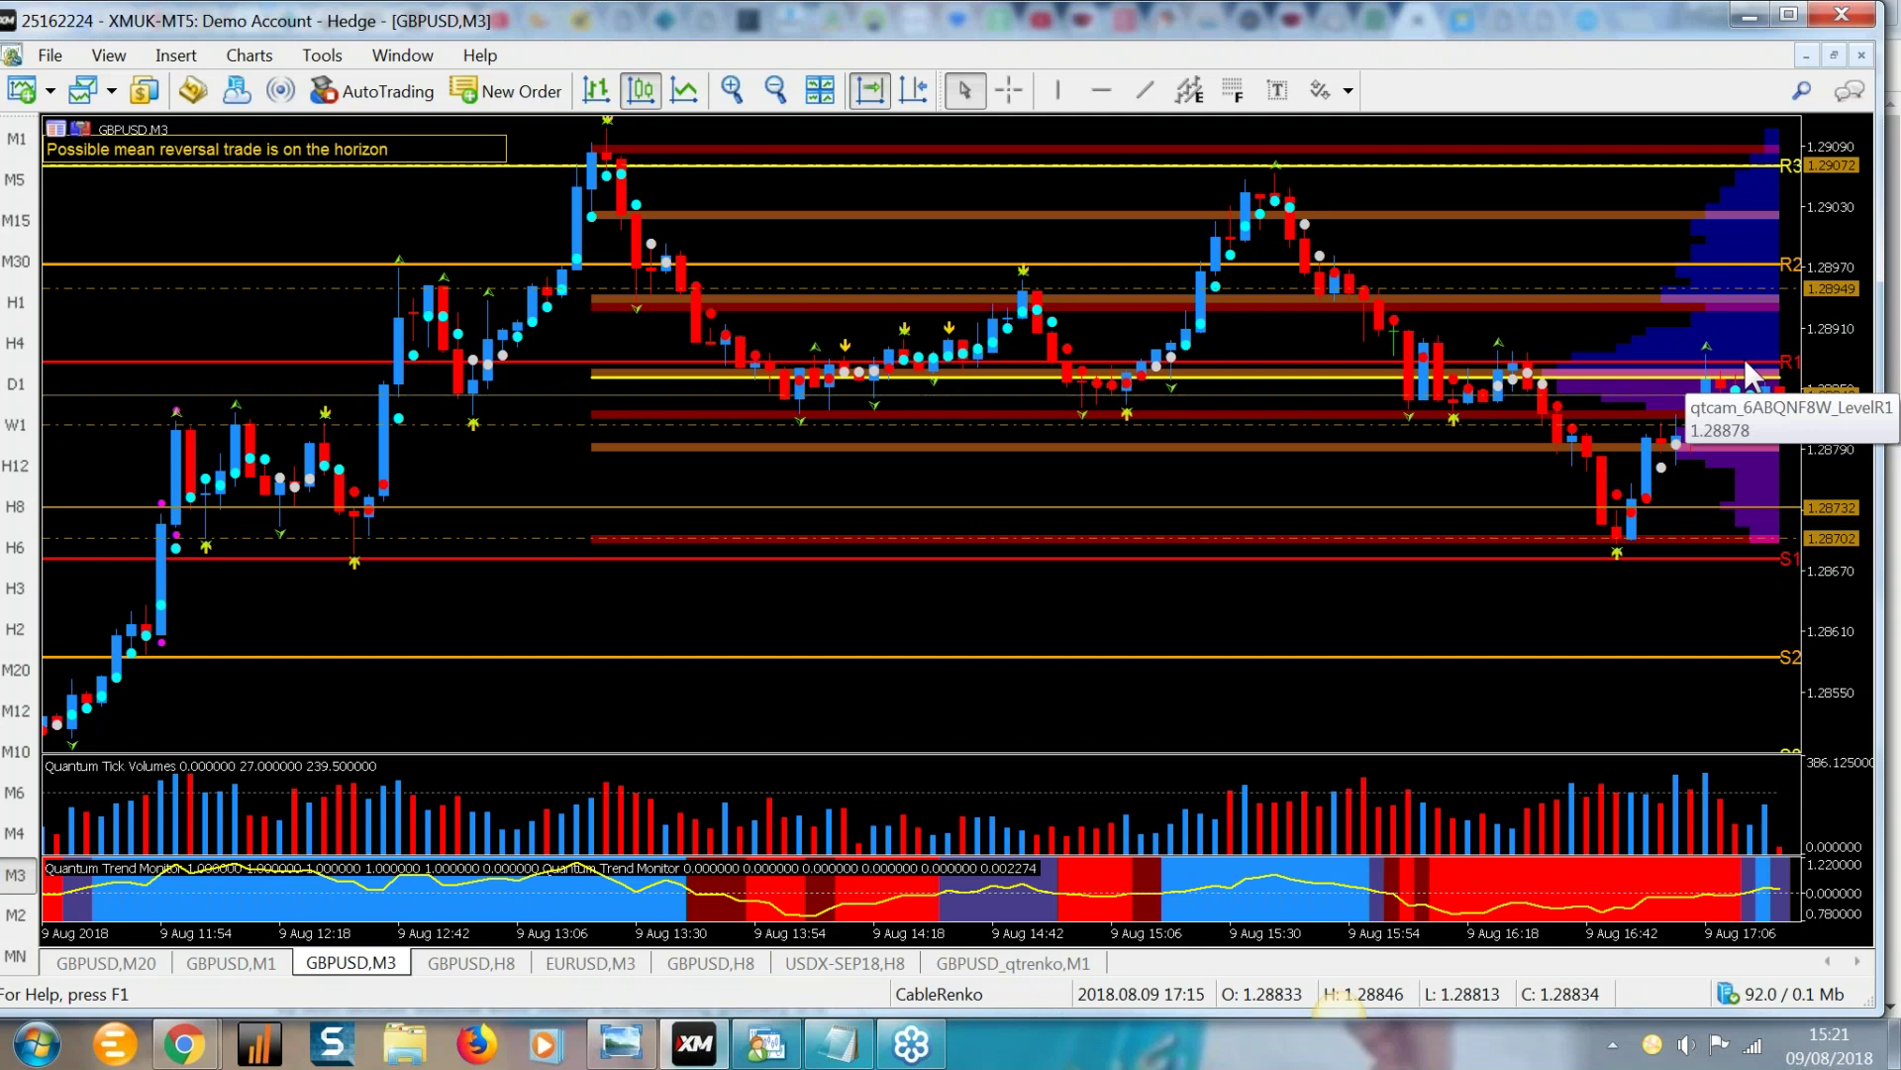
{"action": "mouse_move", "coordinate": [1733, 558]}
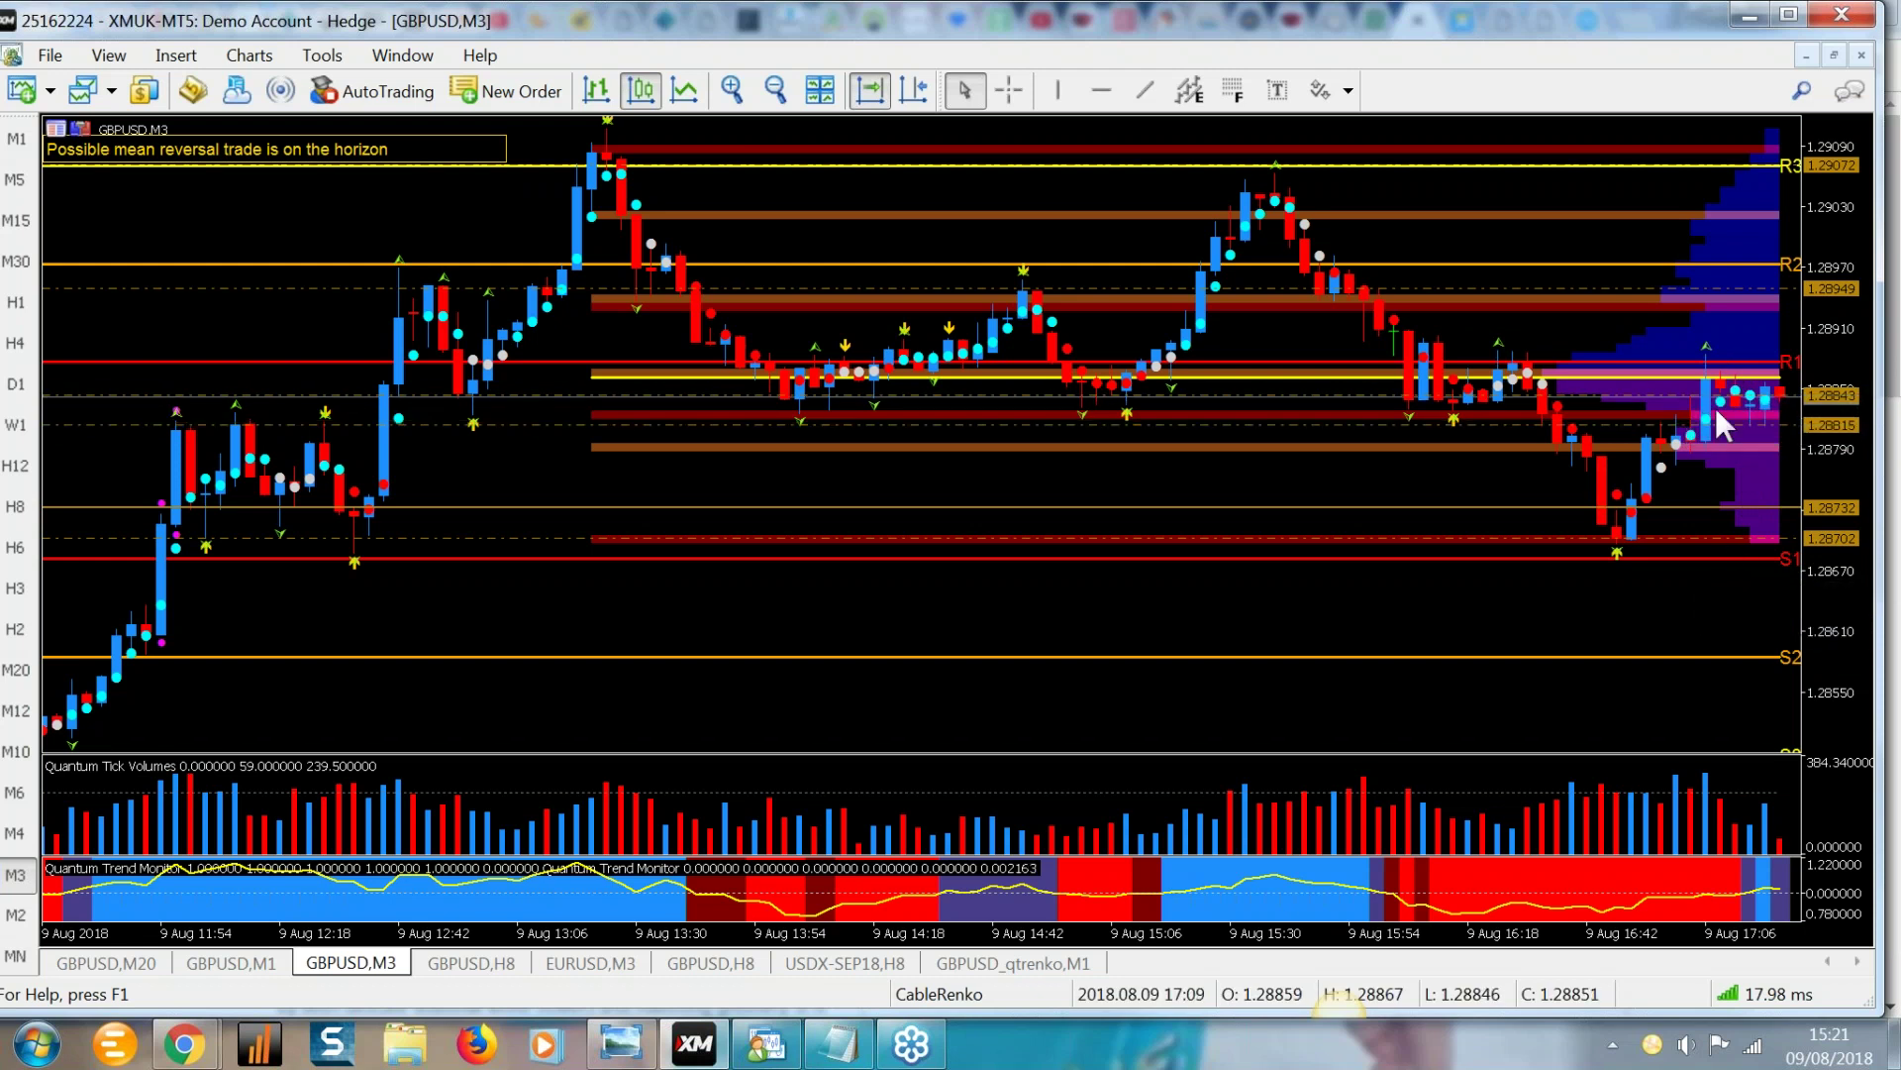
{"action": "mouse_move", "coordinate": [1612, 375]}
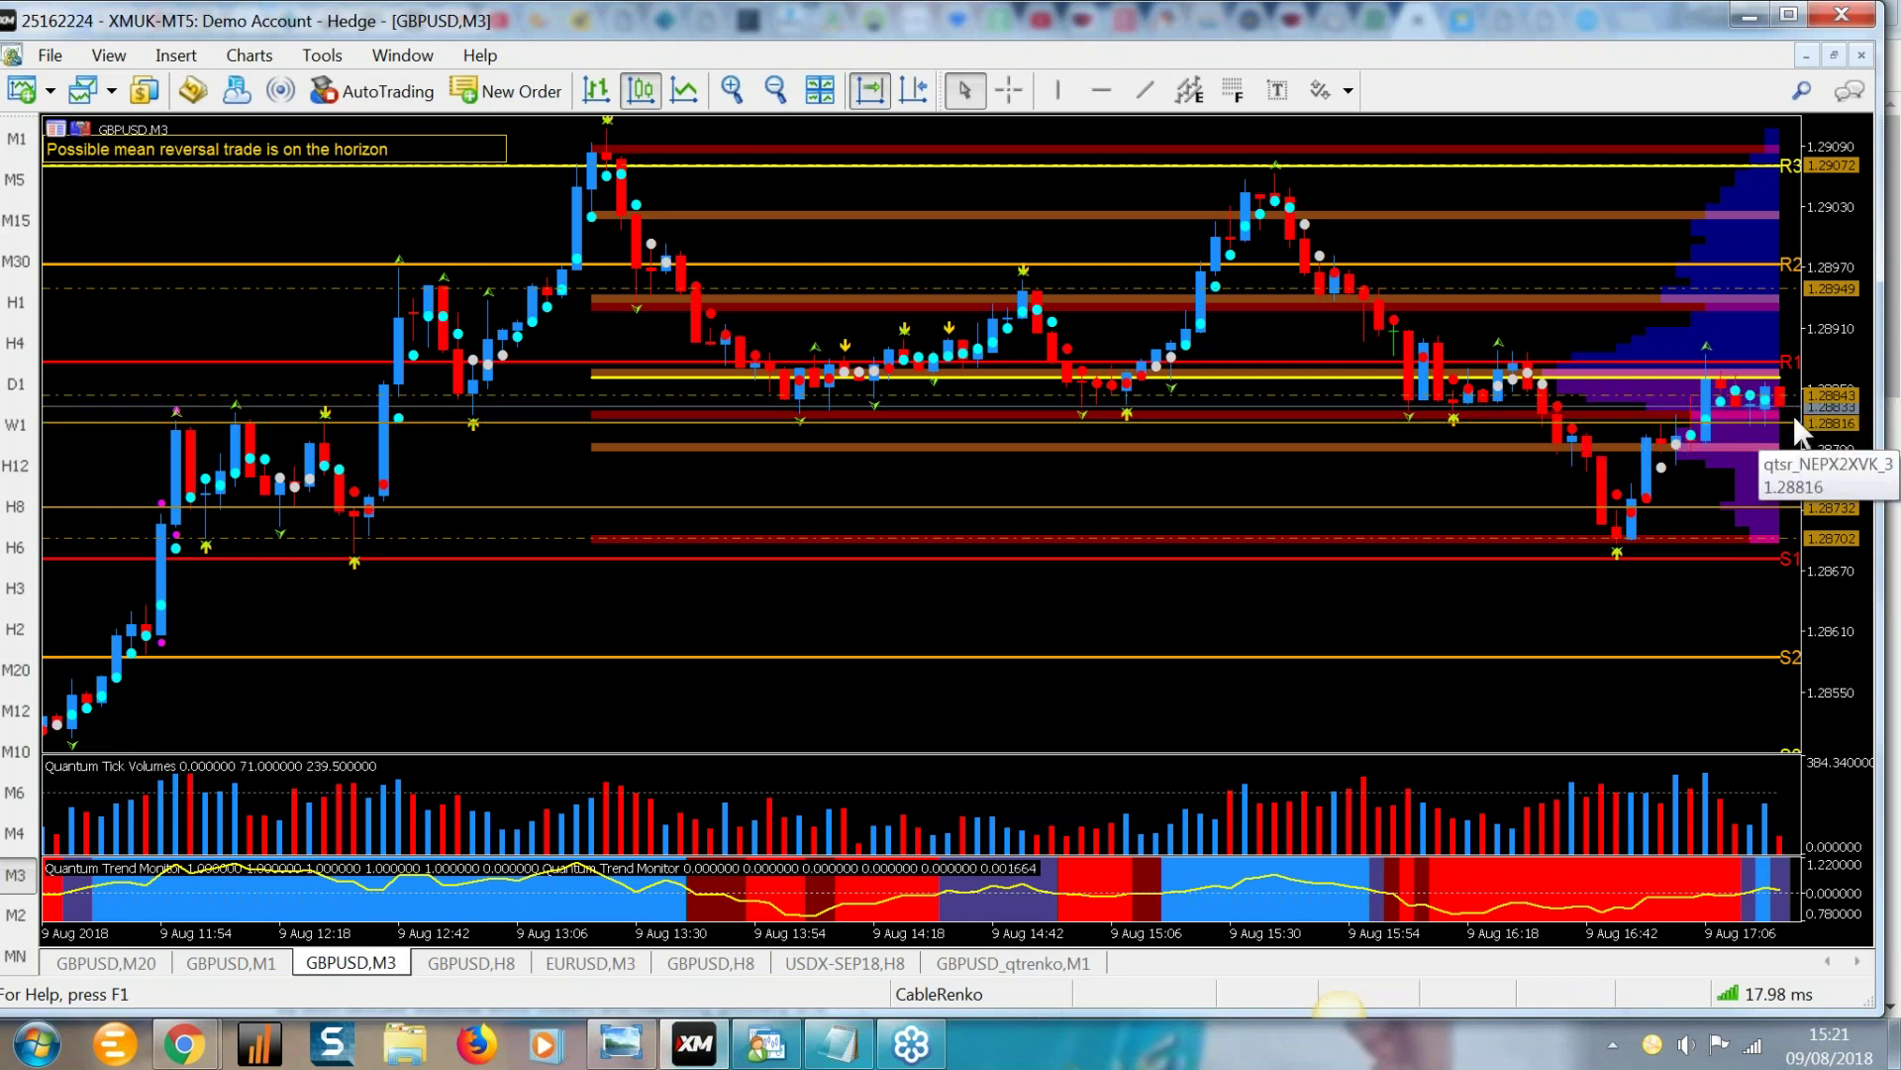
{"action": "mouse_move", "coordinate": [1787, 424]}
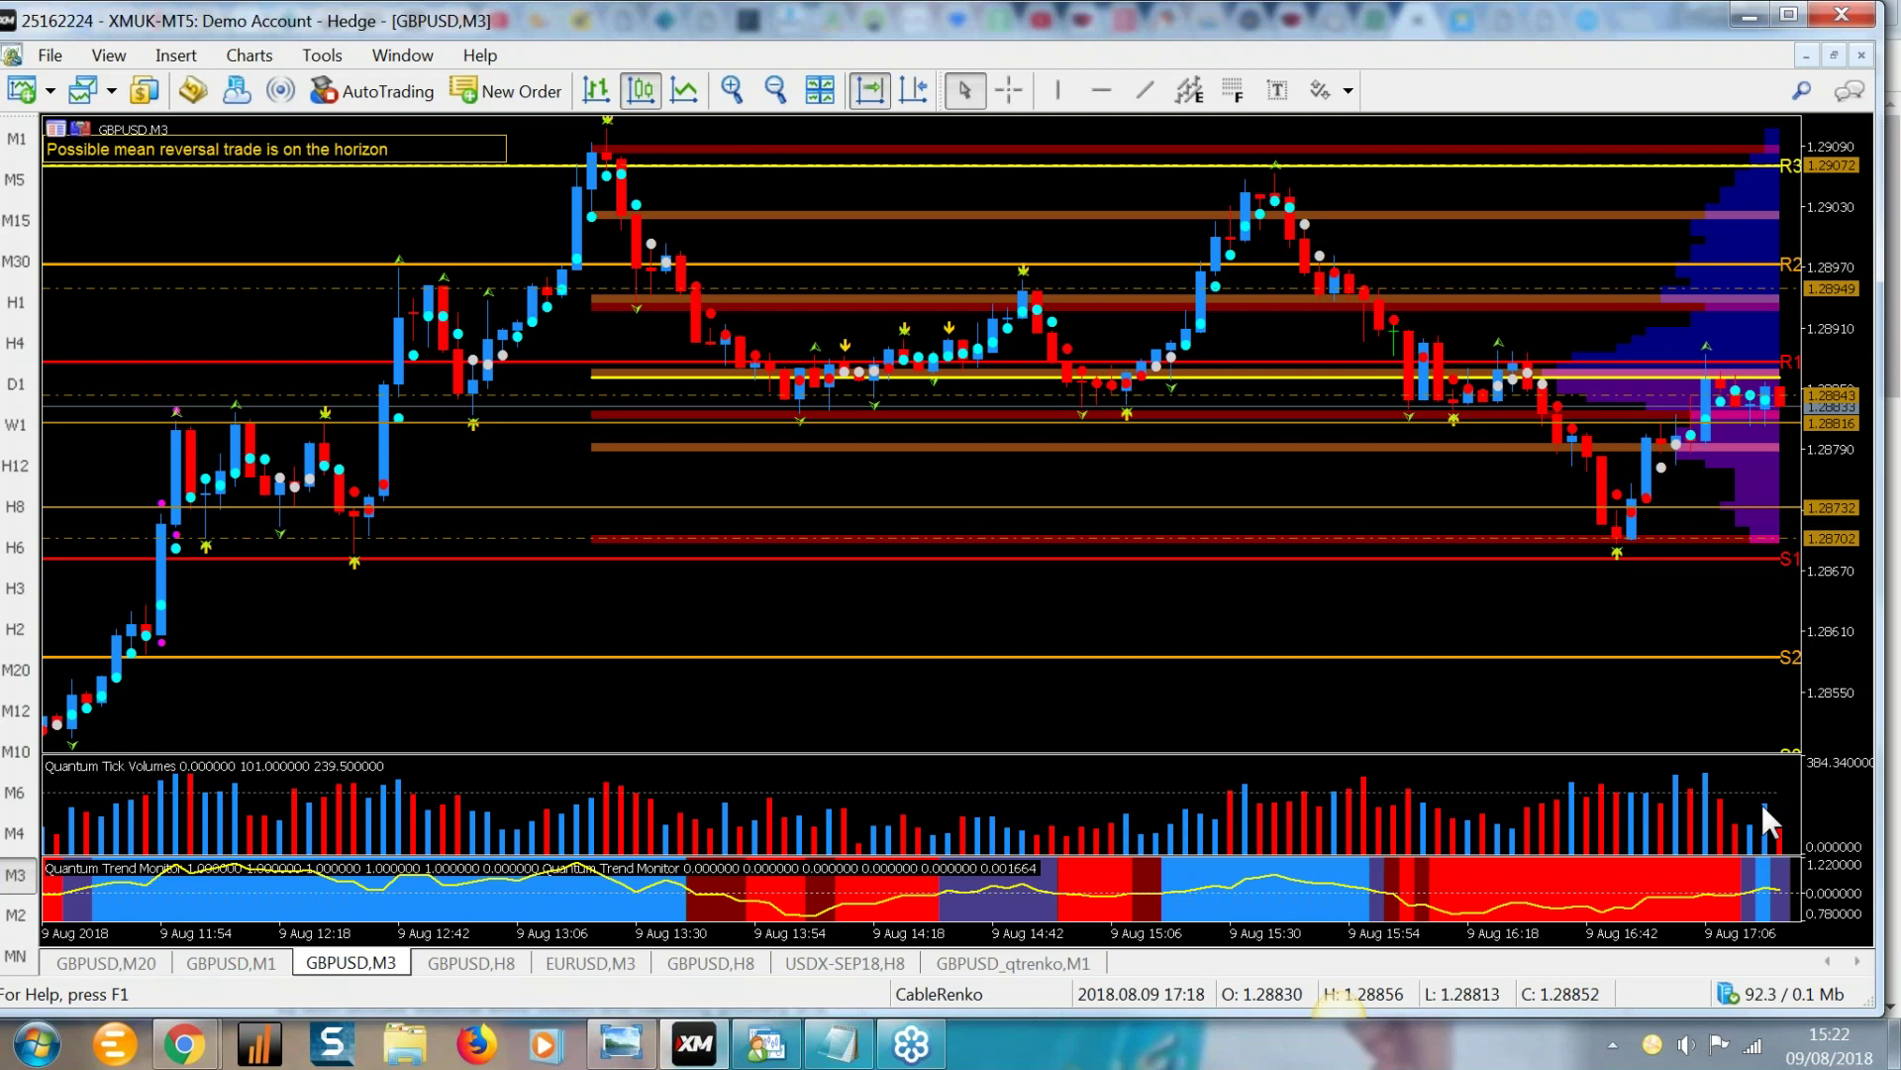
{"action": "mouse_move", "coordinate": [1764, 802]}
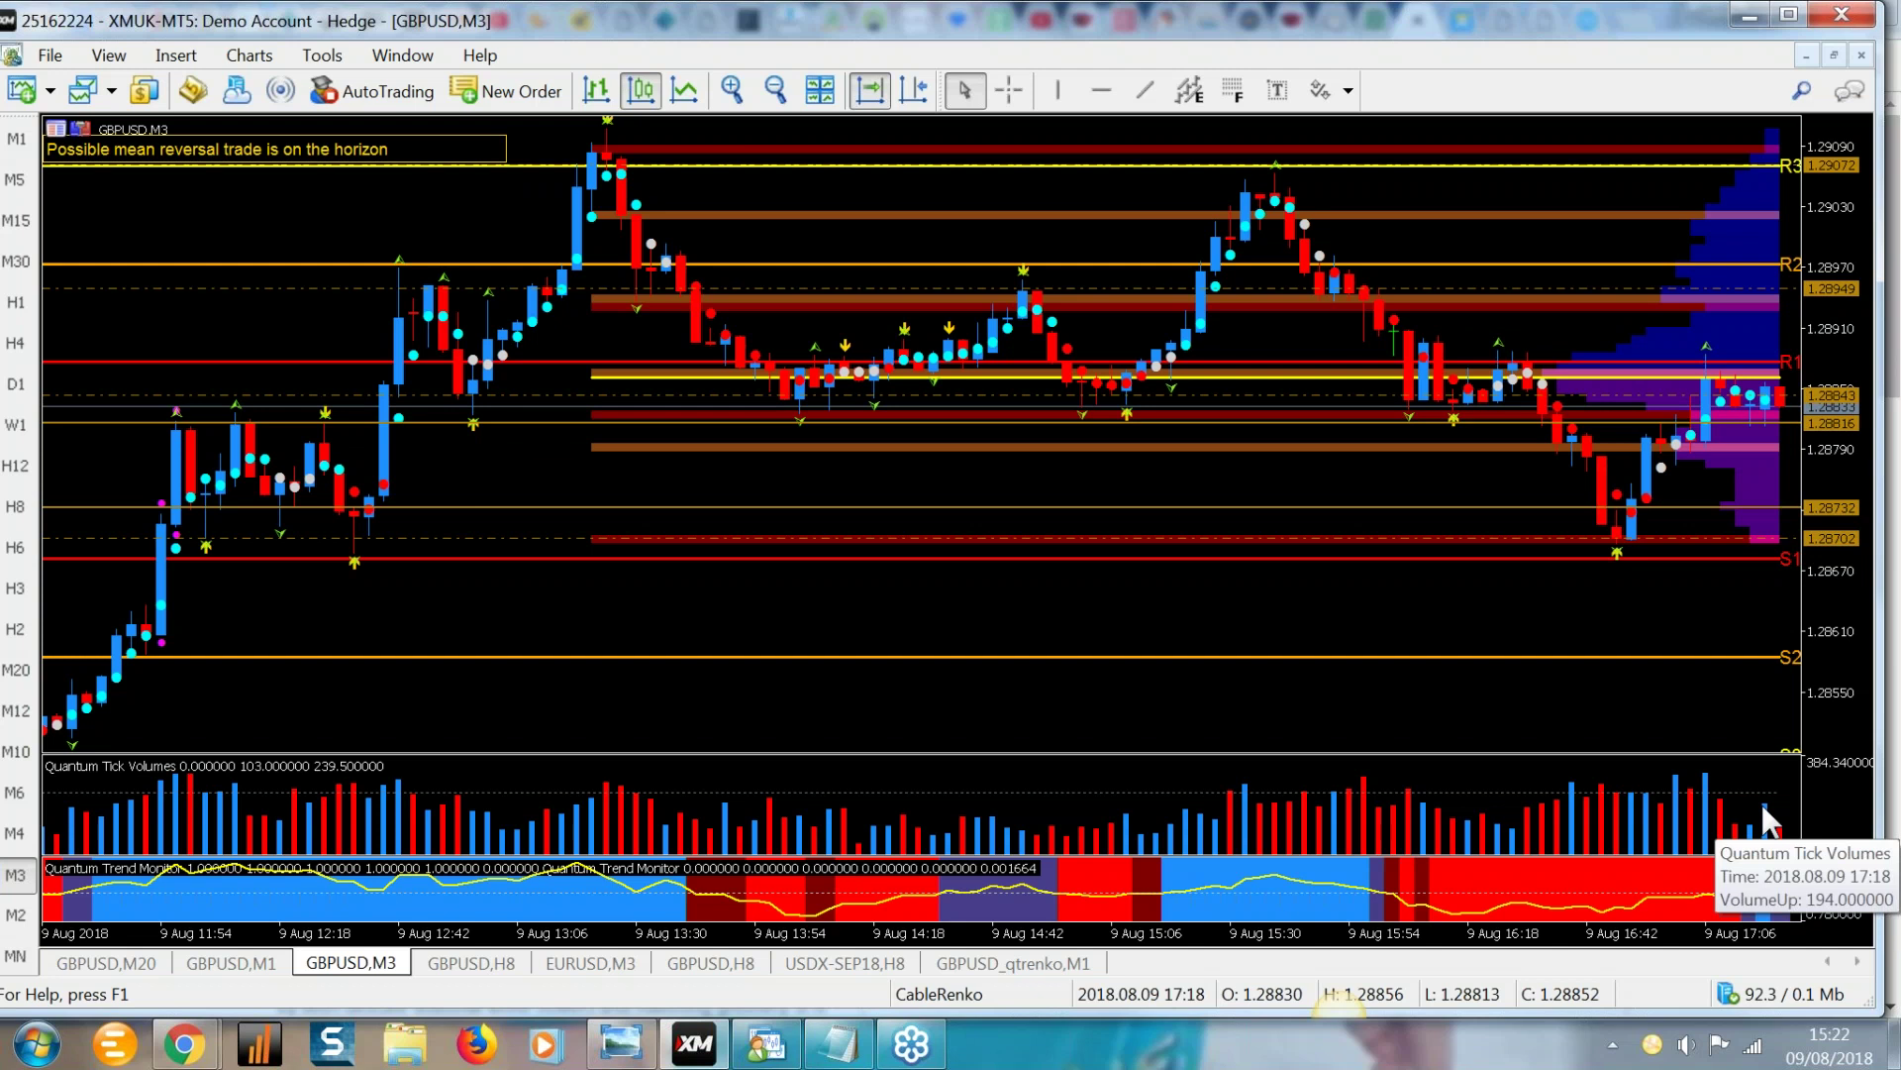
Step: Restore down the GBPUSD M3 chart to tile the EURUSD, M20, H8, renko and M3 charts
{"action": "left_click", "coordinate": [1835, 56]}
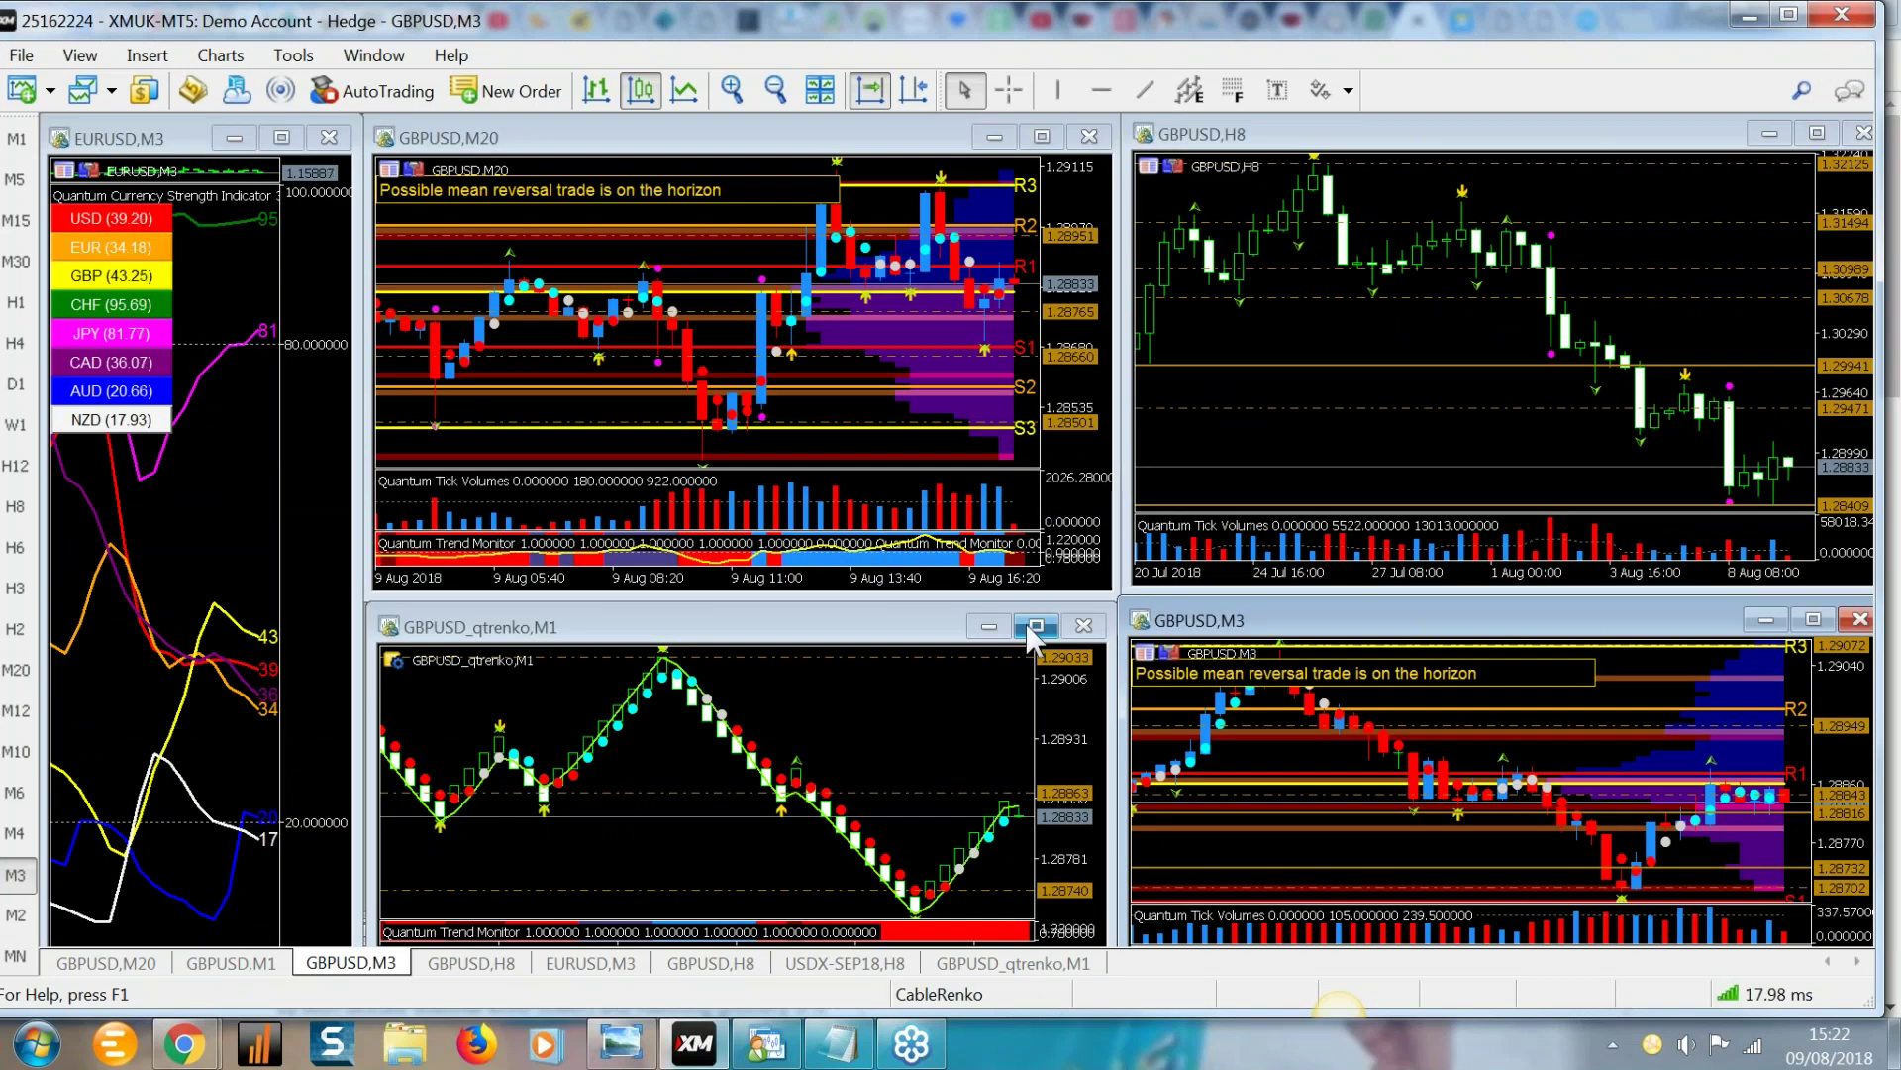
{"action": "left_click", "coordinate": [1035, 627]}
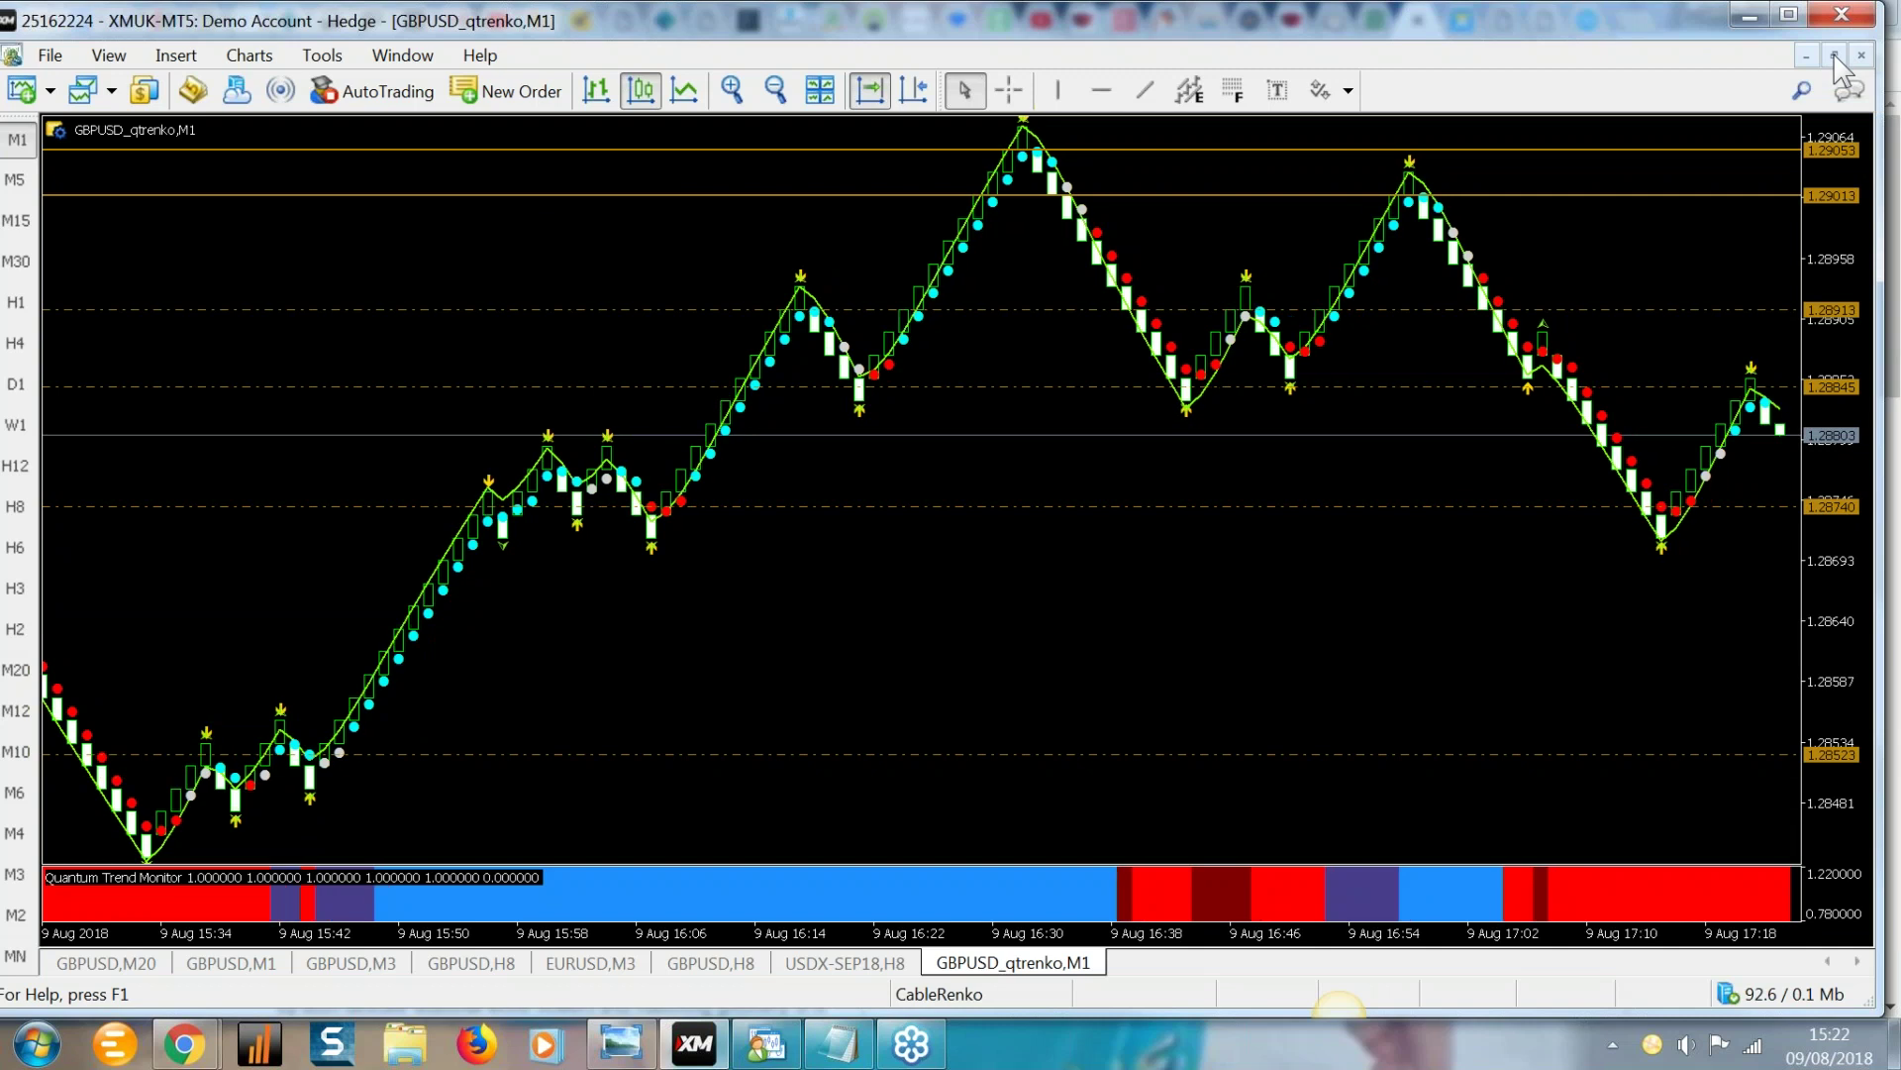
{"action": "left_click", "coordinate": [1834, 57]}
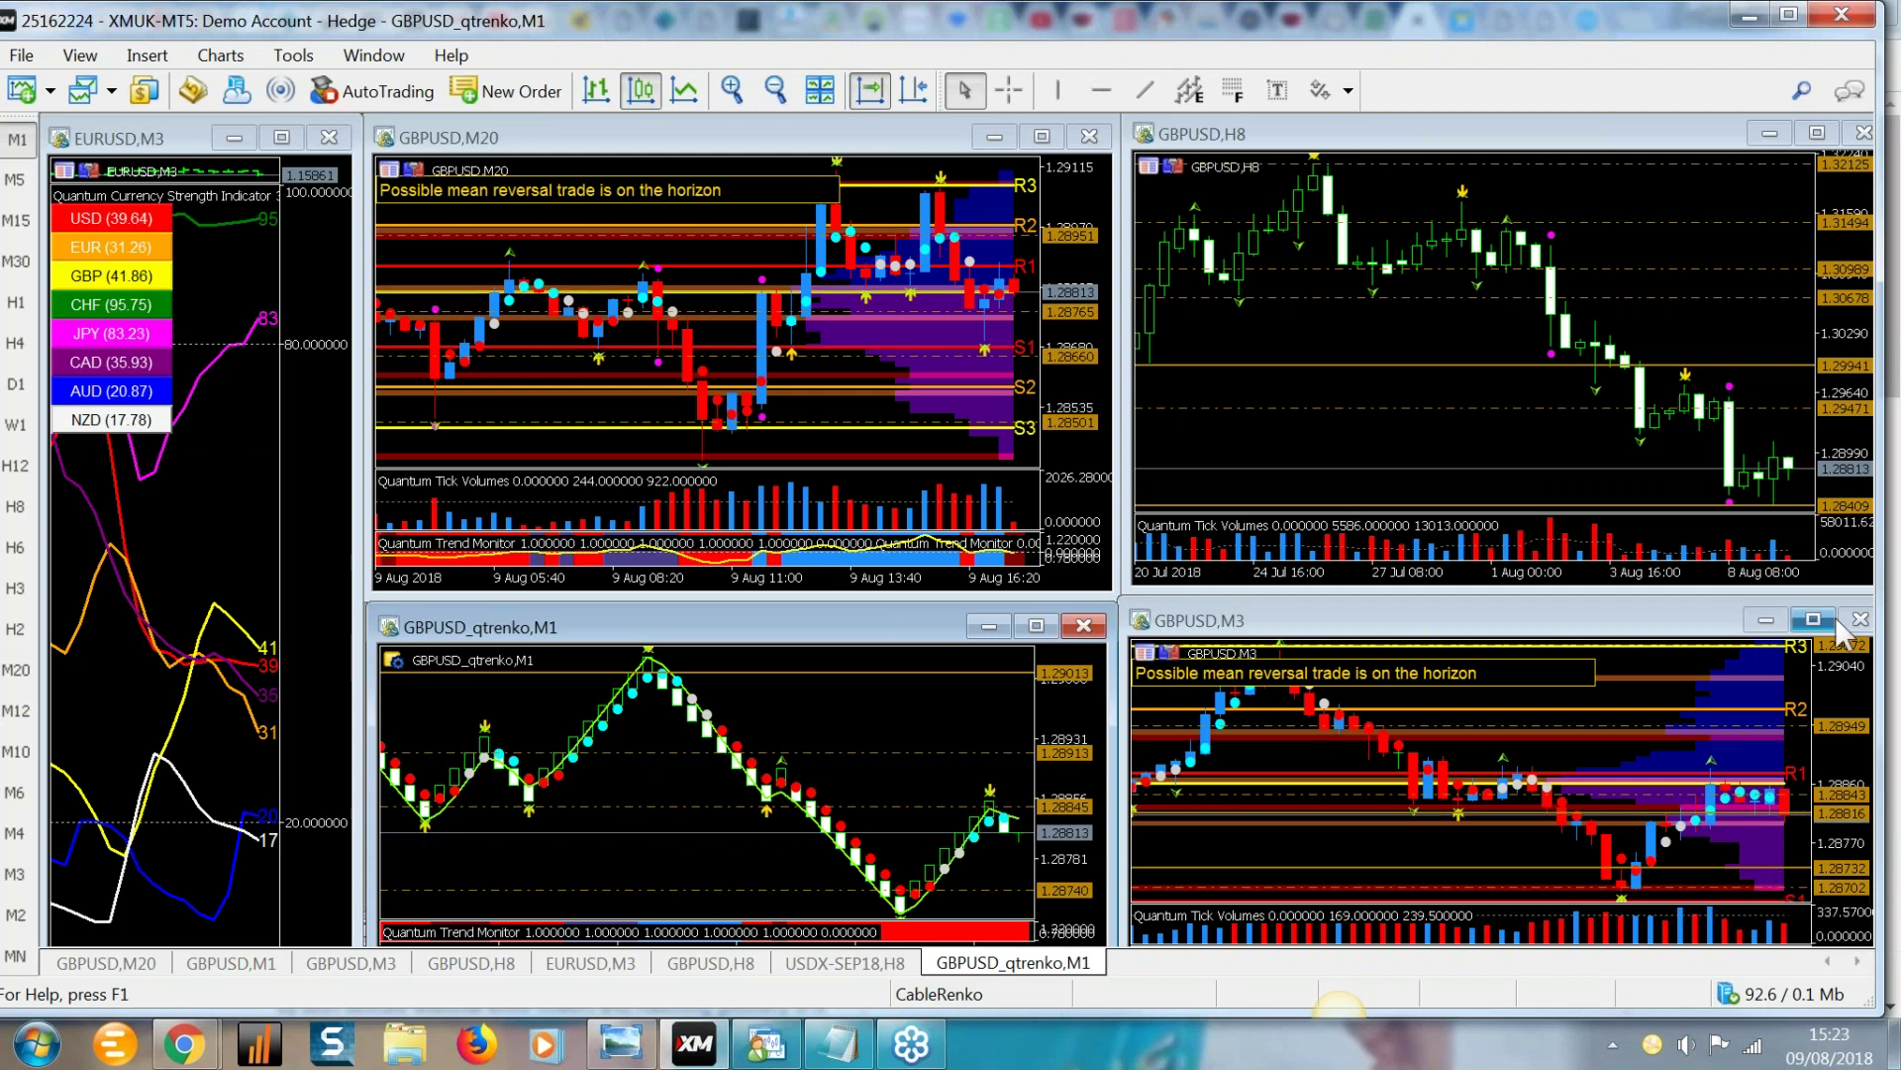
Step: Maximize the GBPUSD M3 chart showing pivot levels and volume profile
{"action": "left_click", "coordinate": [1812, 621]}
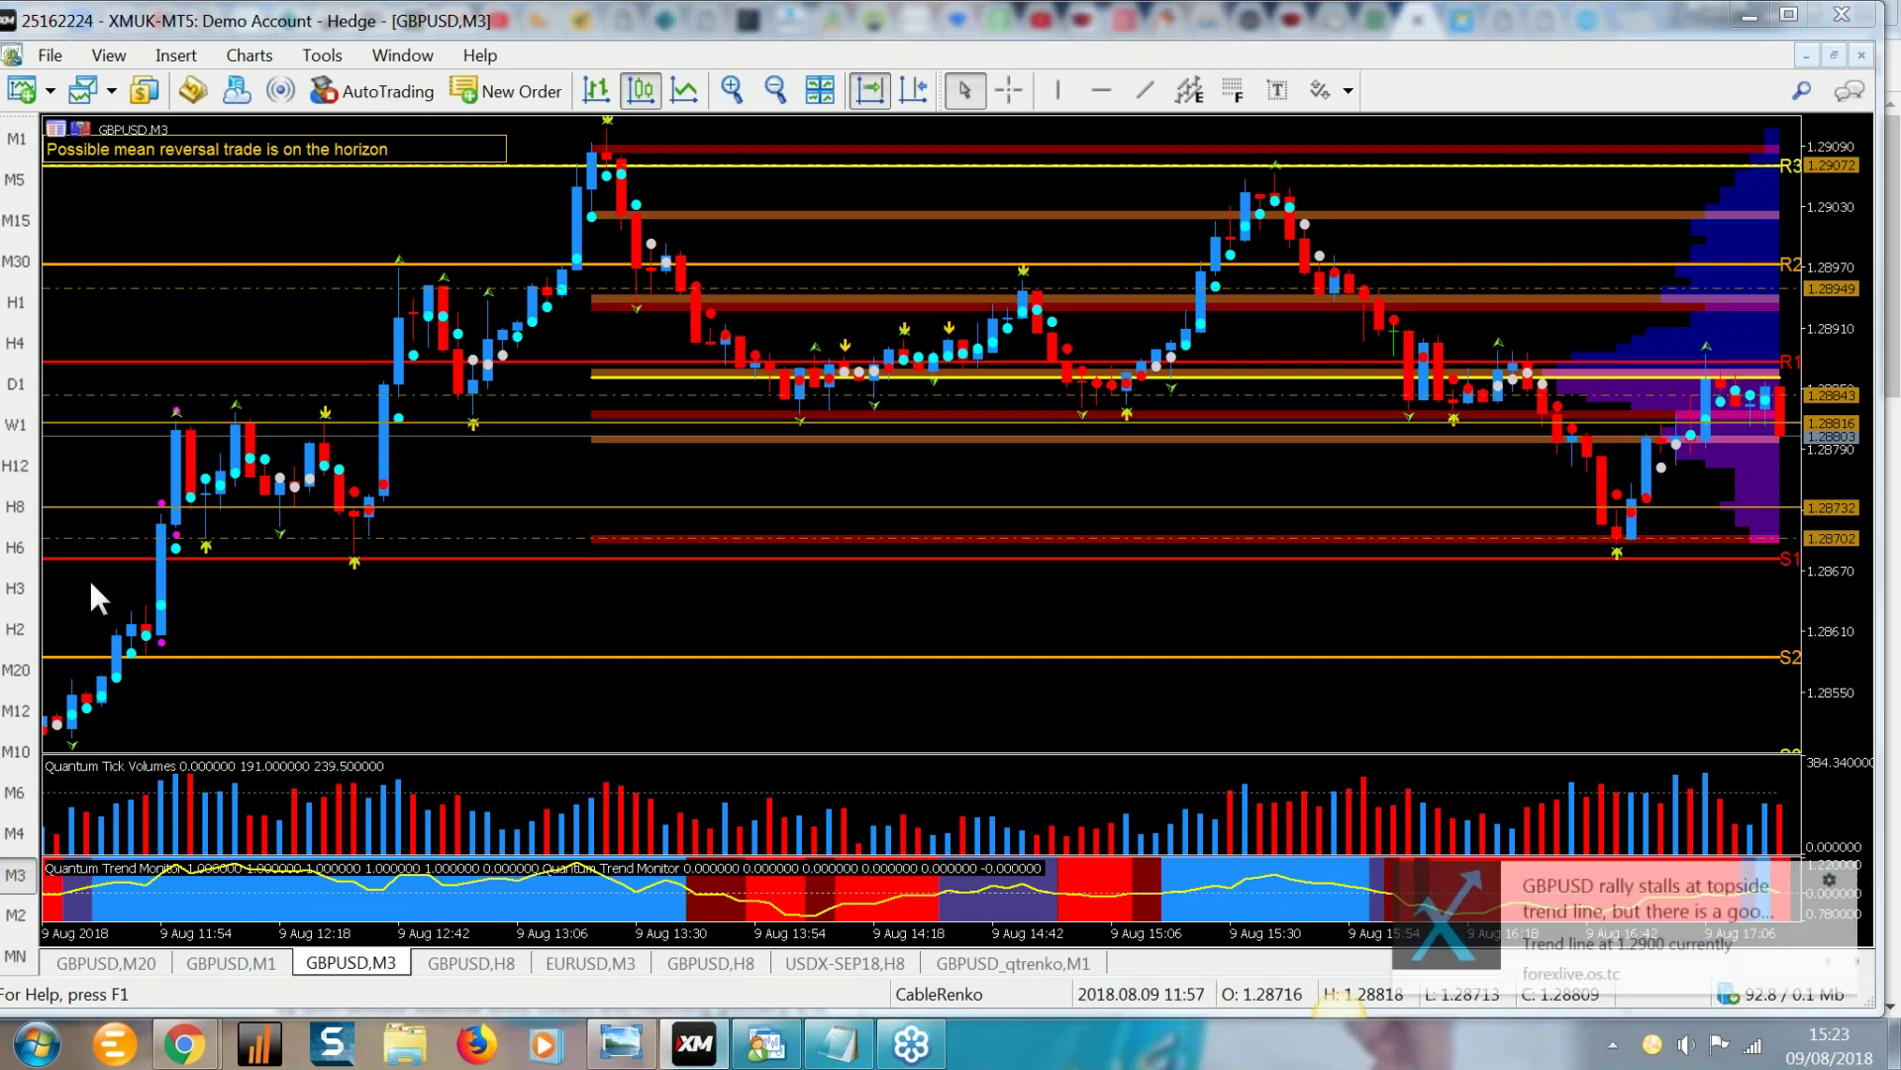
Step: In Photo Viewer, dismiss the news notification and advance to Slide3, the Quantum Trading indicators promo
{"action": "left_click", "coordinate": [621, 1045]}
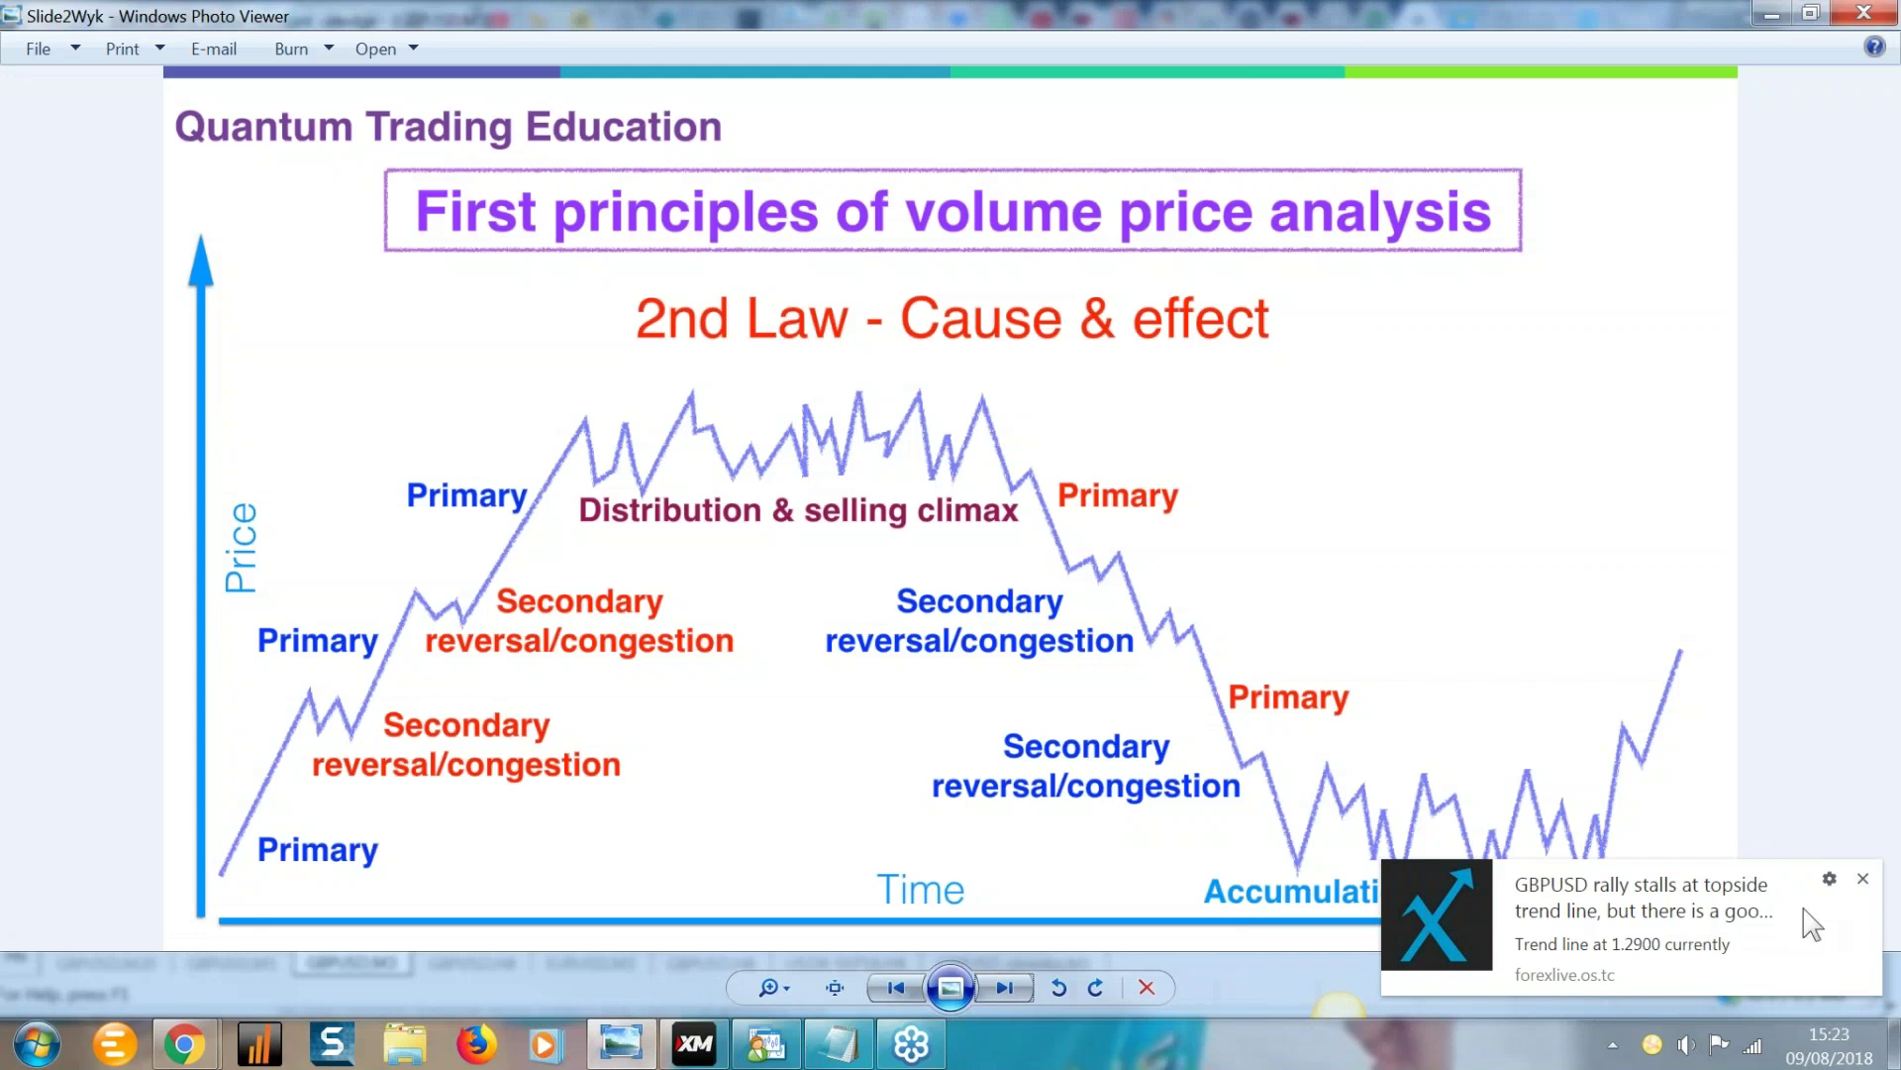
{"action": "left_click", "coordinate": [1863, 879]}
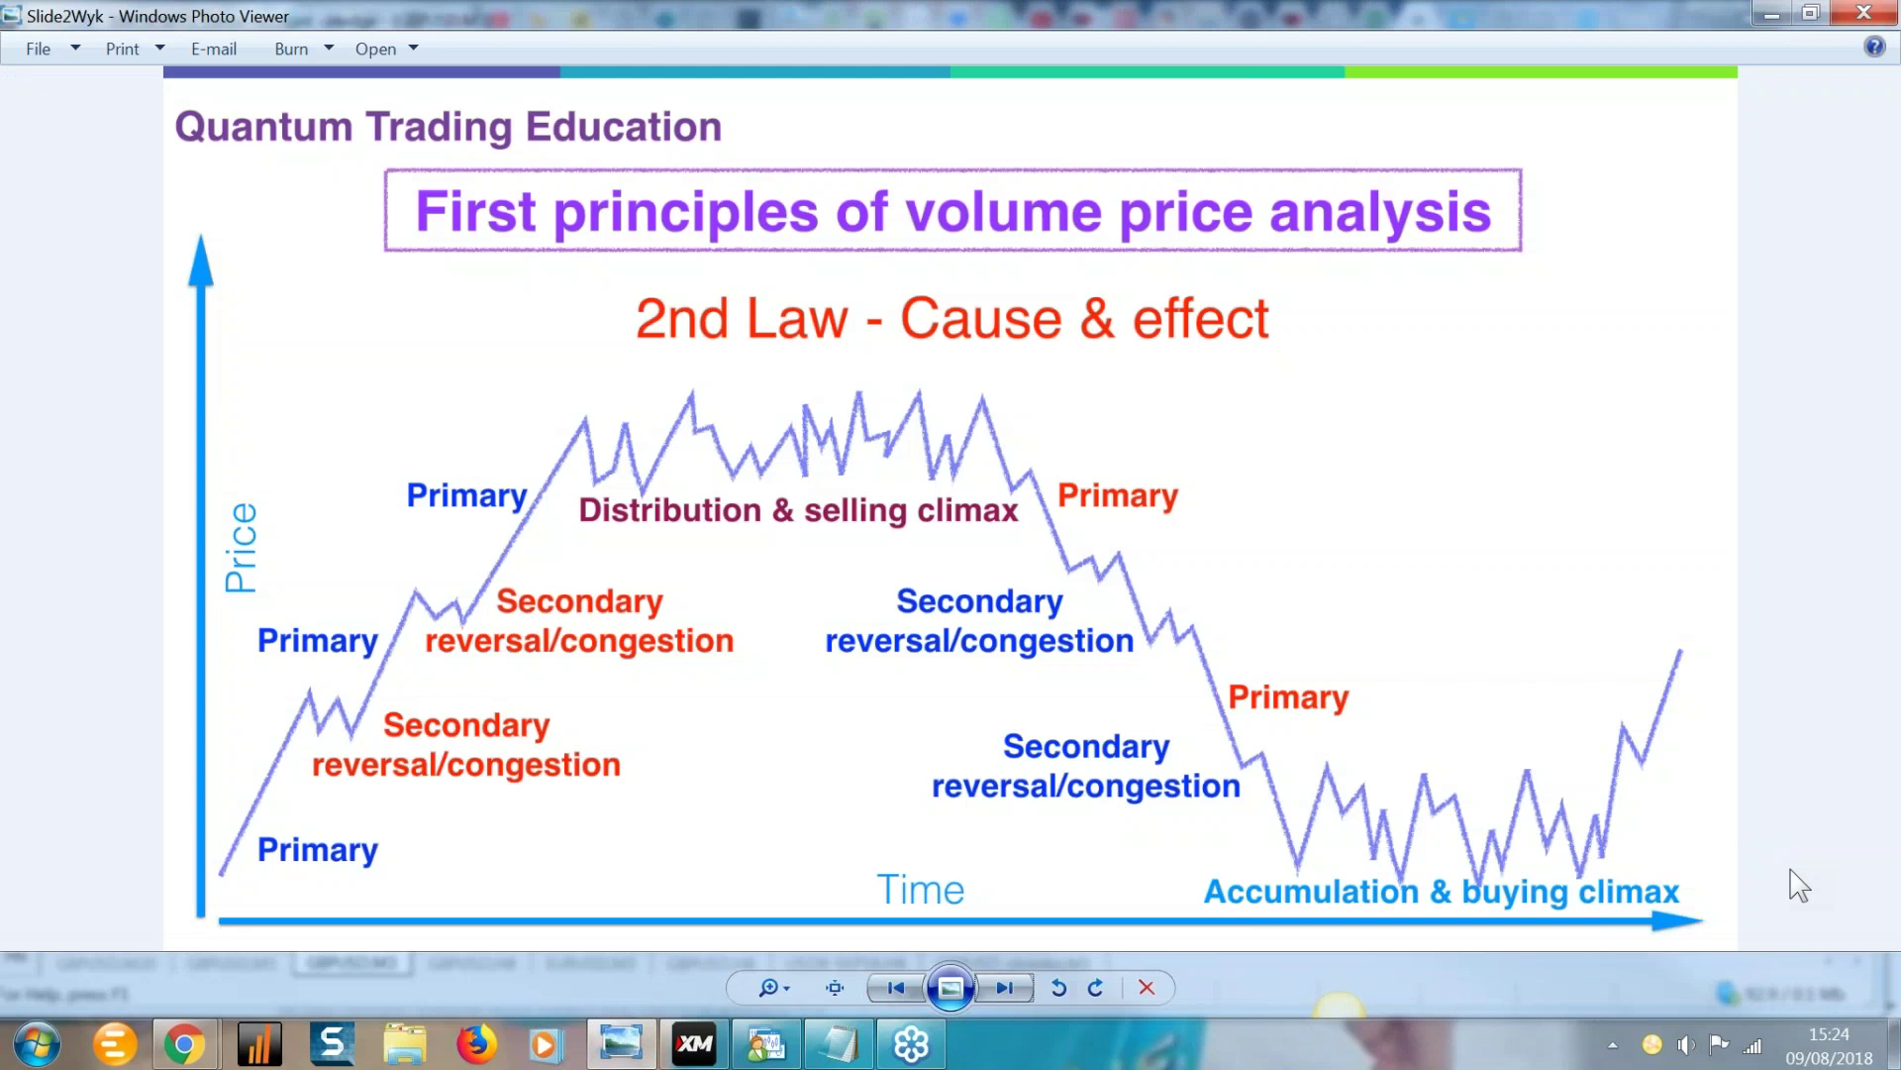
{"action": "left_click", "coordinate": [1017, 991]}
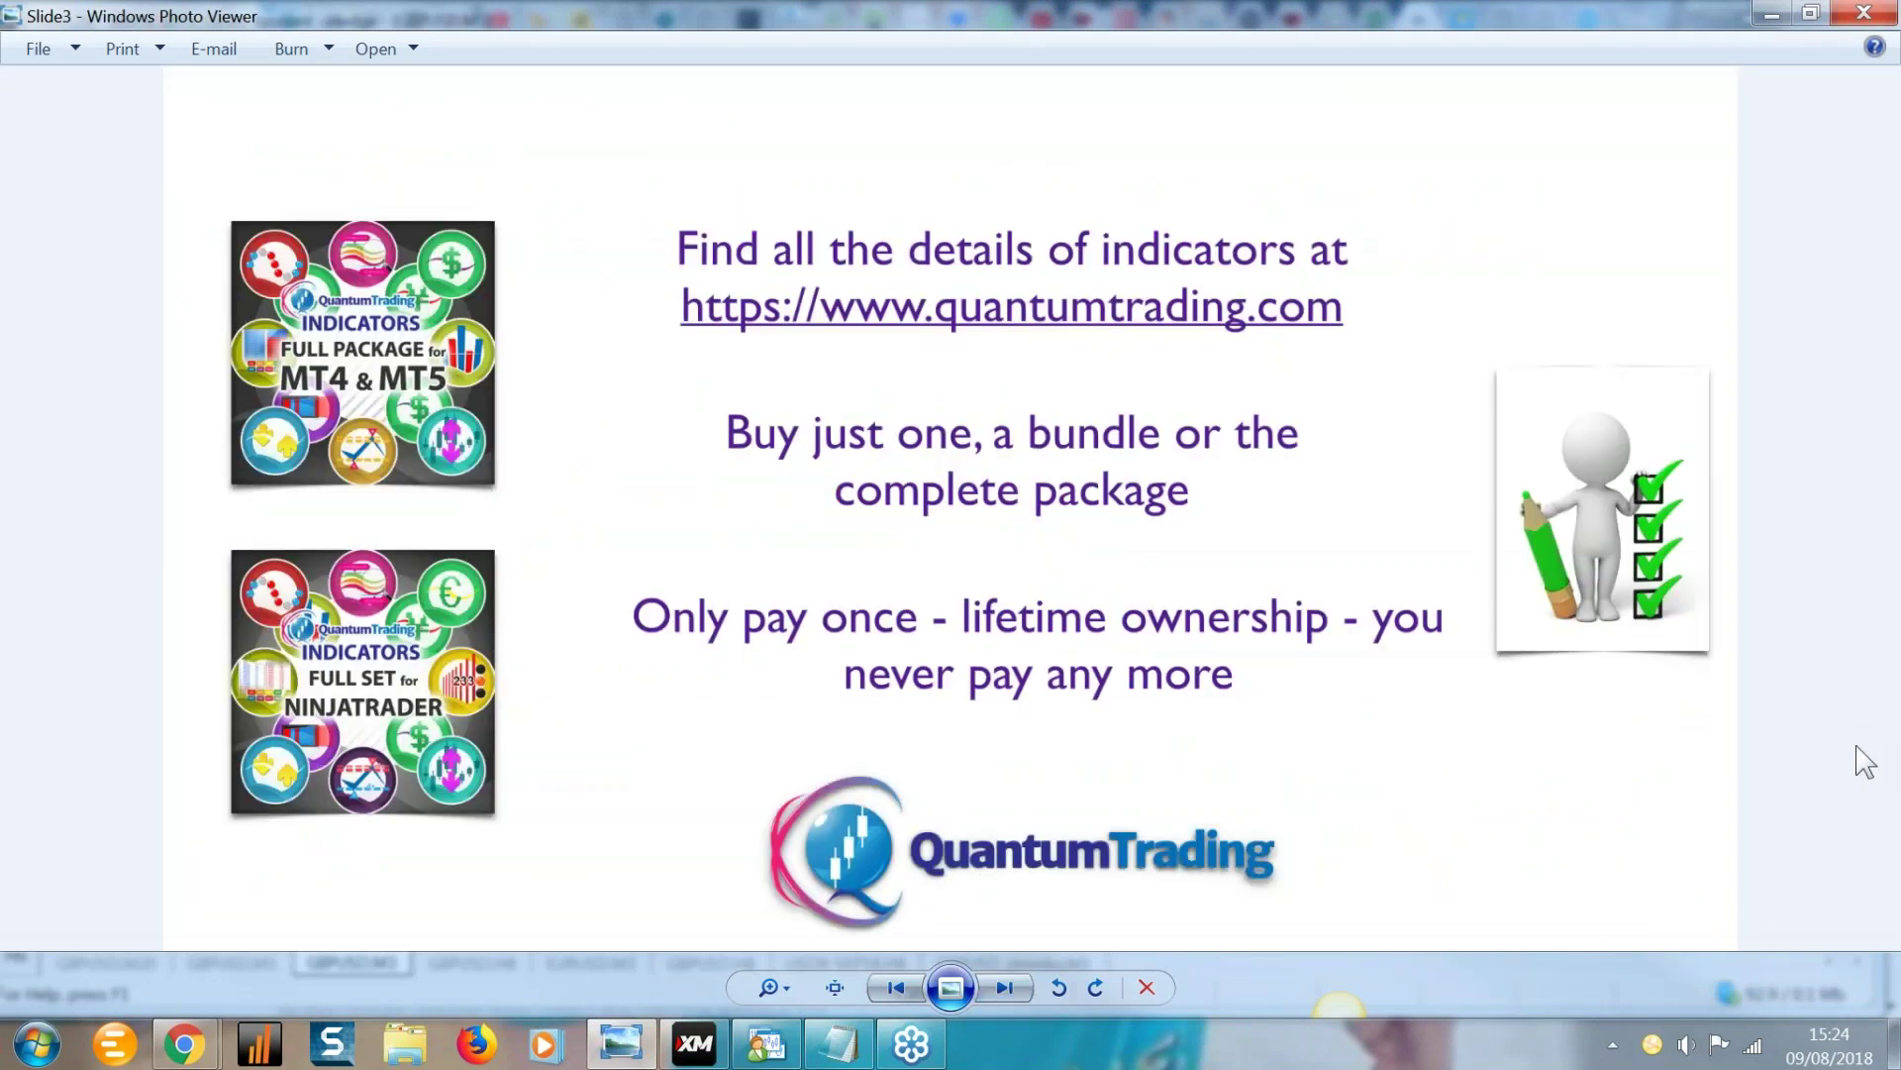